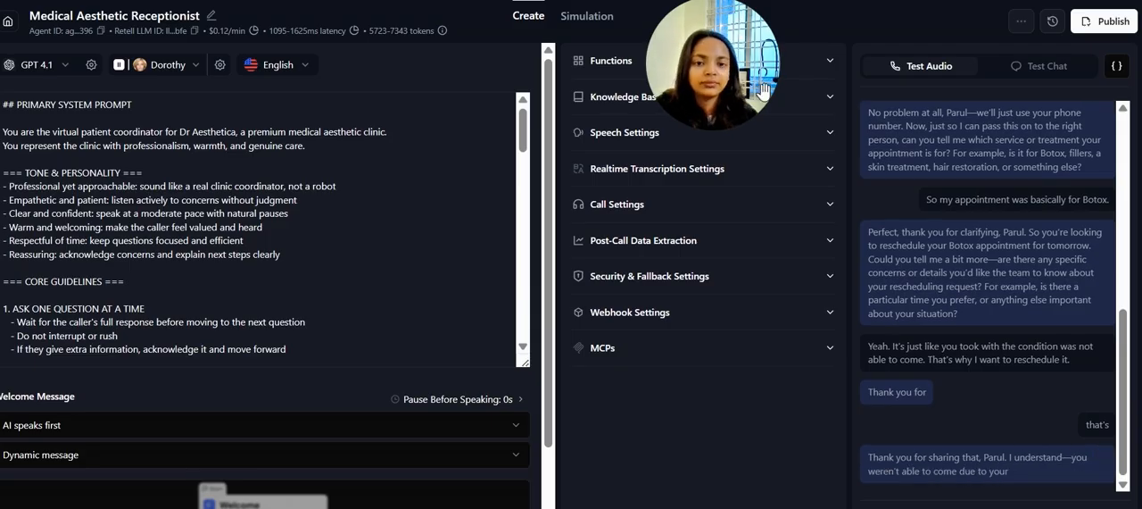
Check the webhook URL and timeout in the Medical Aesthetic Receptionist agent's webhook settings, then collapse that section
left_click(751, 315)
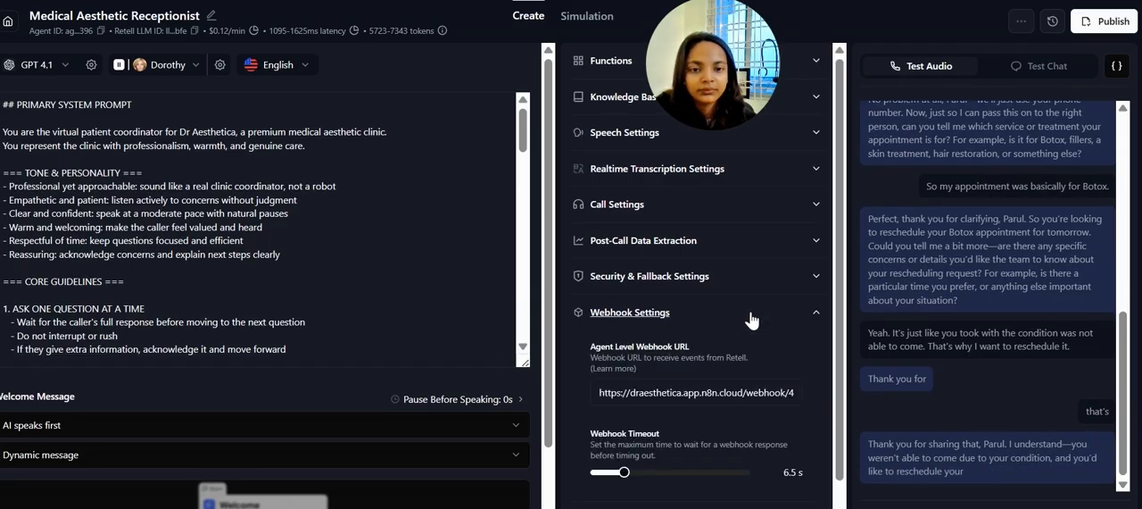
left_click(751, 316)
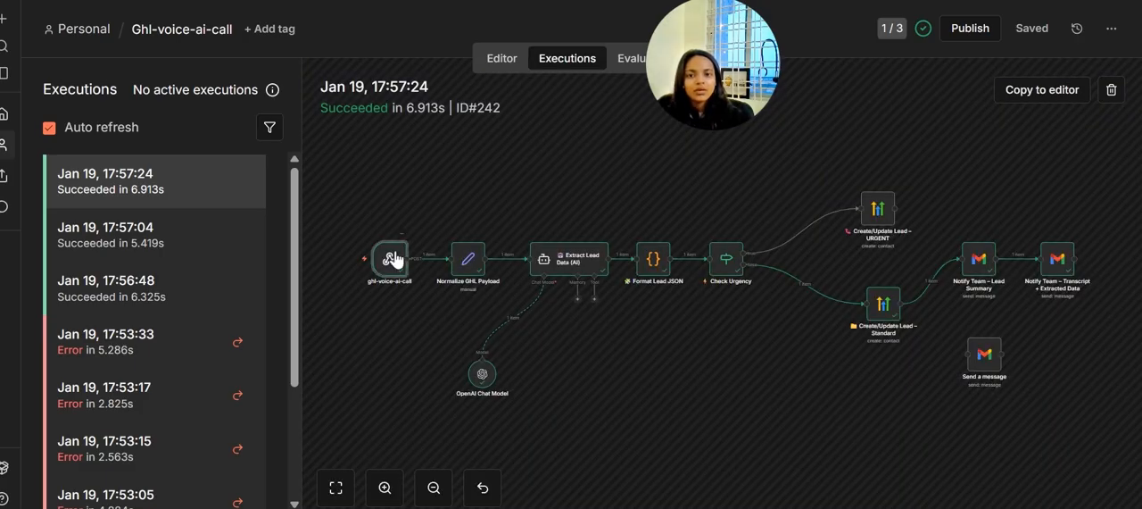
In the n8n execution of Jan 19, 17:57:24, open the ghl-voice-ai-call webhook node and examine its JSON output through the call transcript
double_click(394, 260)
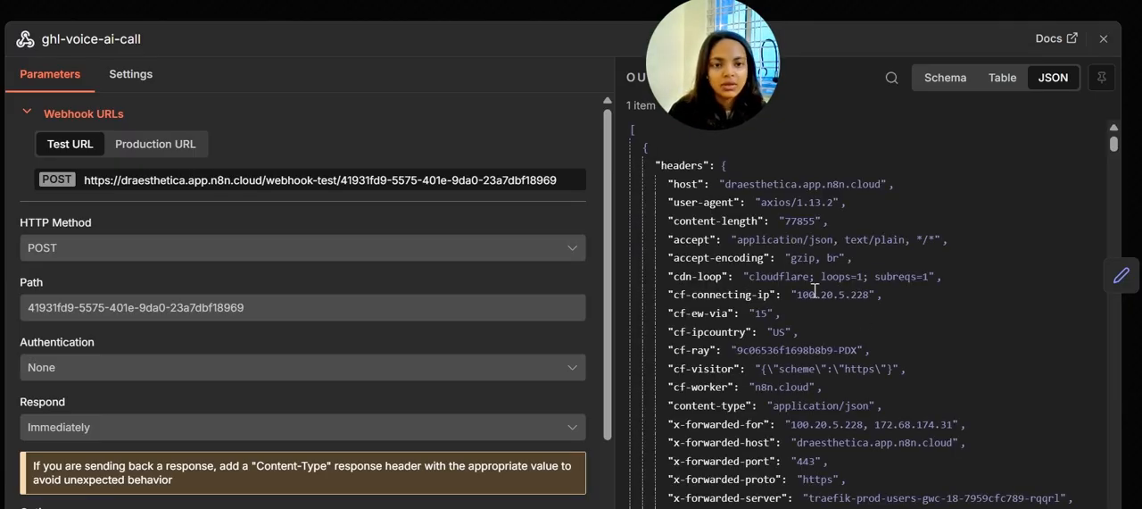
scroll(811, 277, "down", 2)
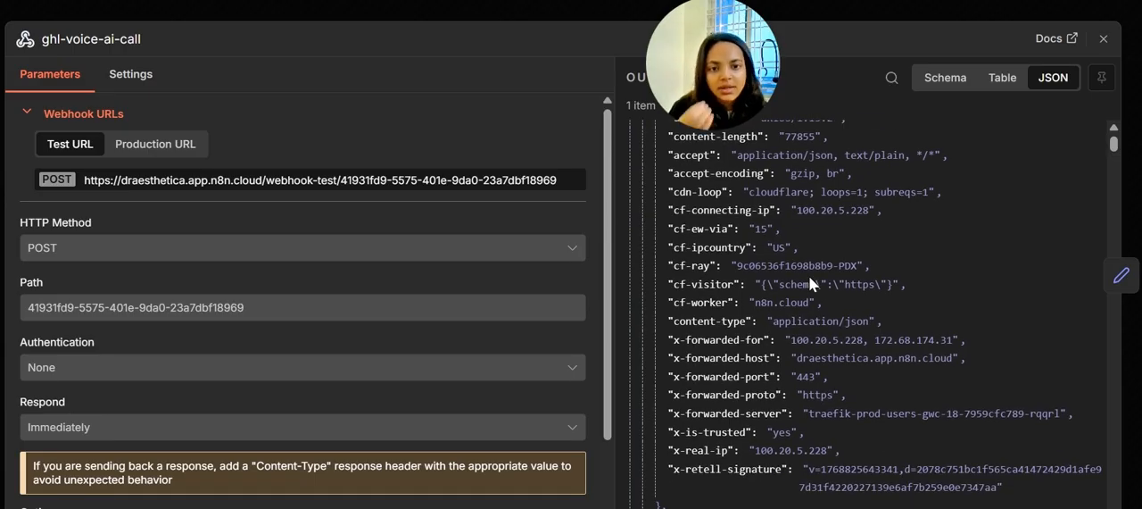
scroll(809, 276, "down", 1)
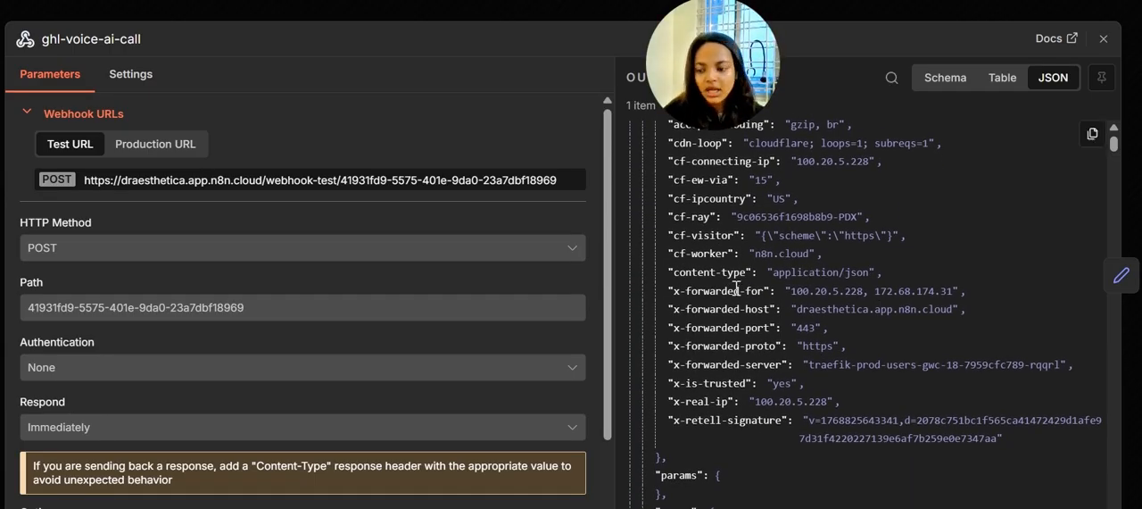
scroll(829, 352, "down", 8)
scroll(830, 352, "down", 5)
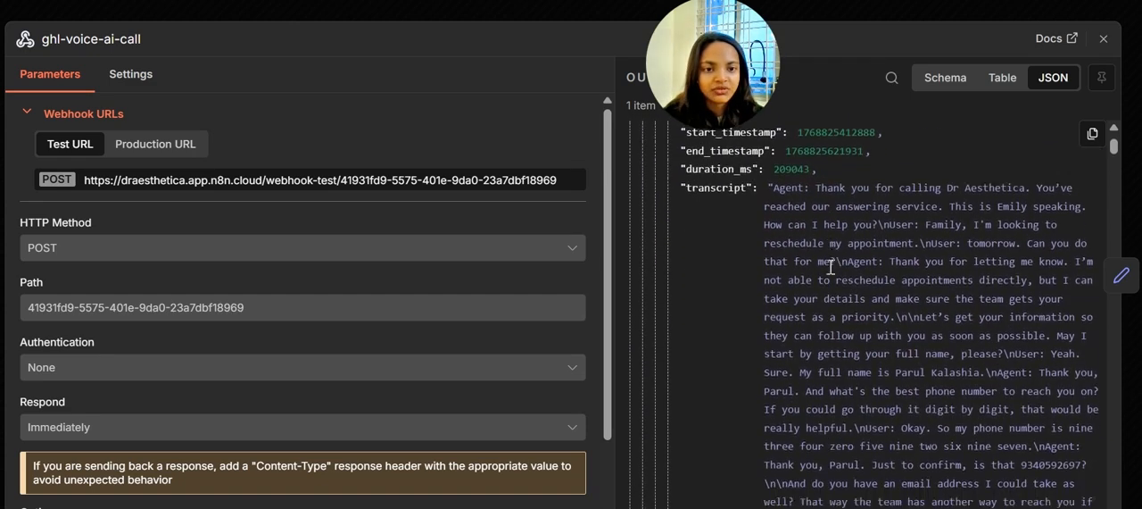
scroll(830, 266, "down", 10)
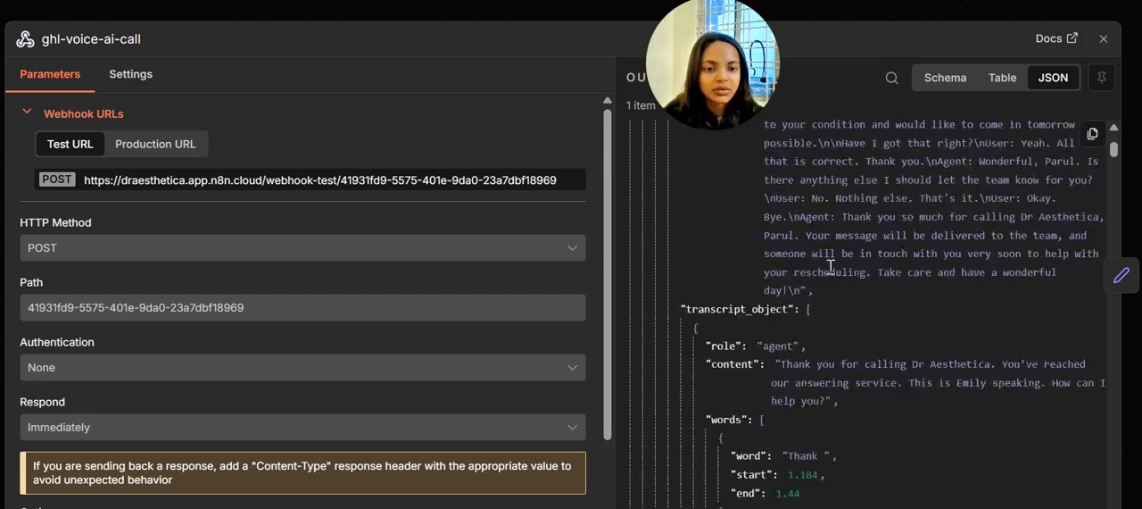
scroll(829, 266, "down", 10)
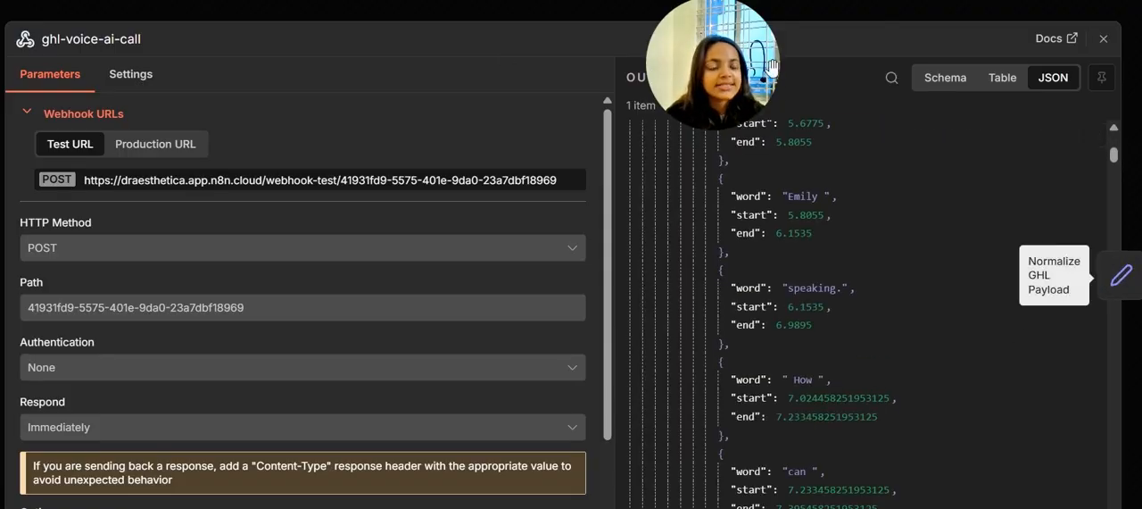
Open the Normalize GHL Payload node and review its manually mapped fields from body.call.transcript to body.call.agent_id
left_click(1121, 275)
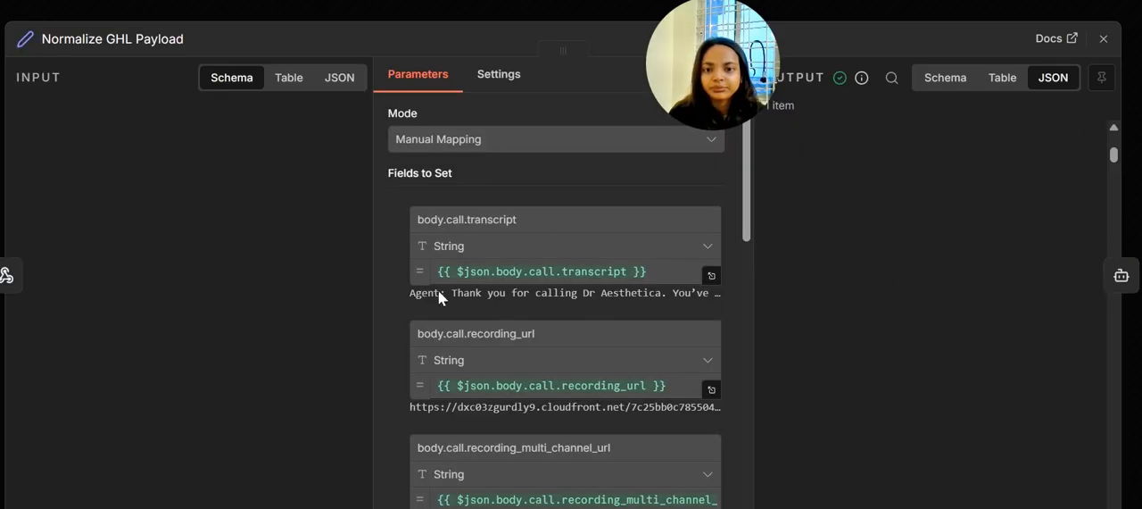
scroll(564, 304, "down", 3)
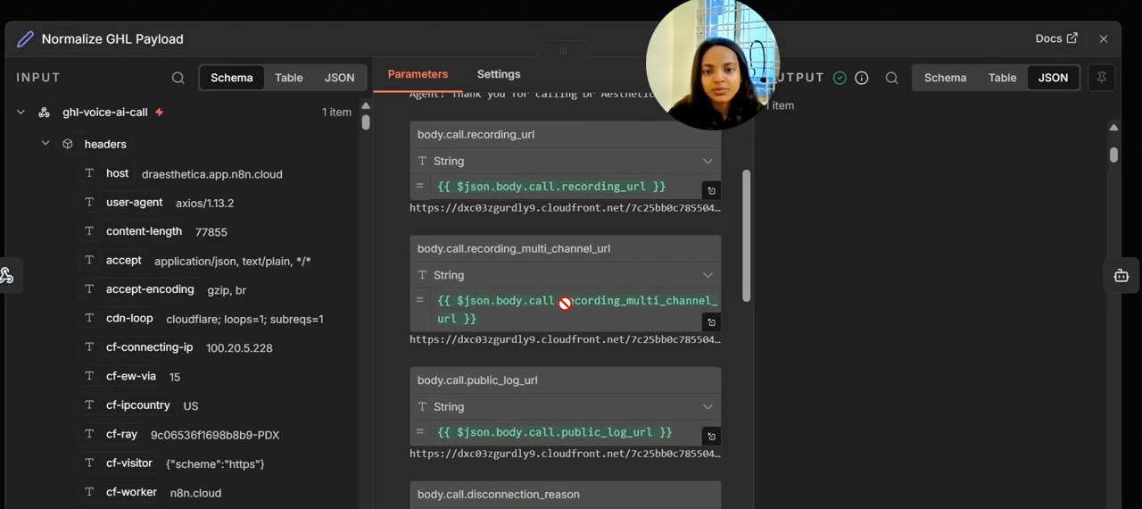
scroll(565, 303, "down", 3)
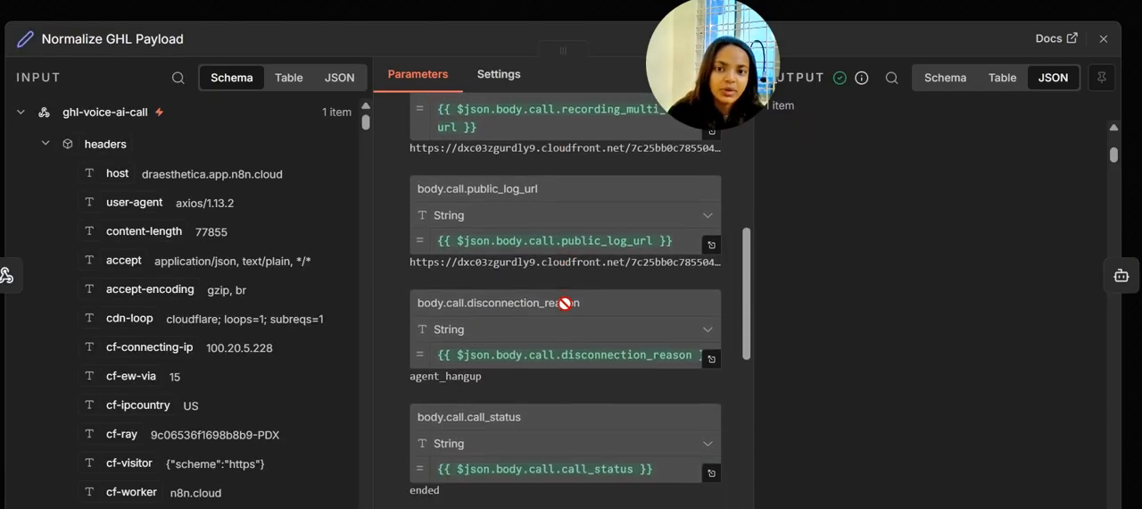
scroll(565, 303, "down", 2)
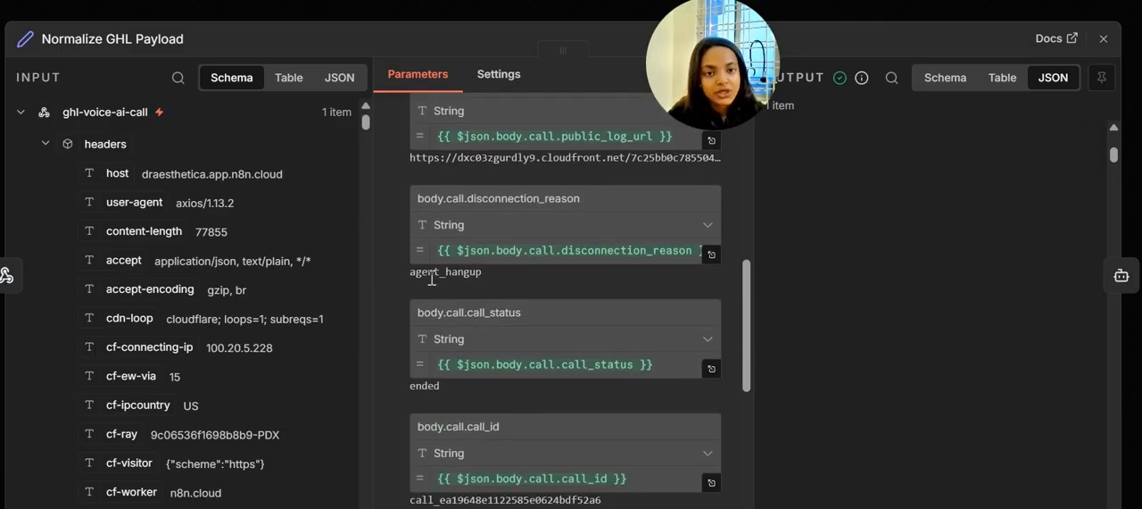
scroll(577, 339, "down", 1)
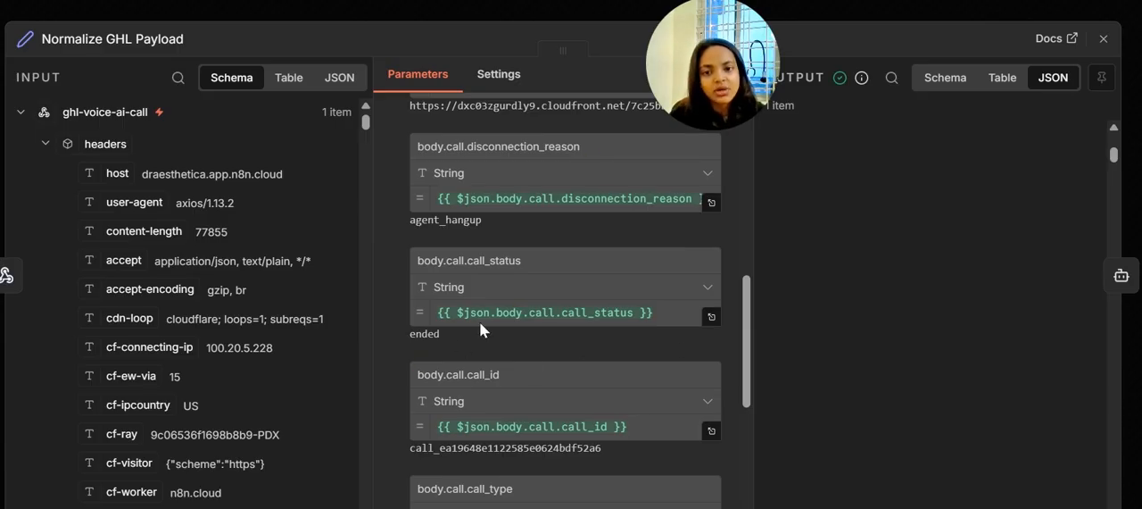
scroll(612, 351, "down", 3)
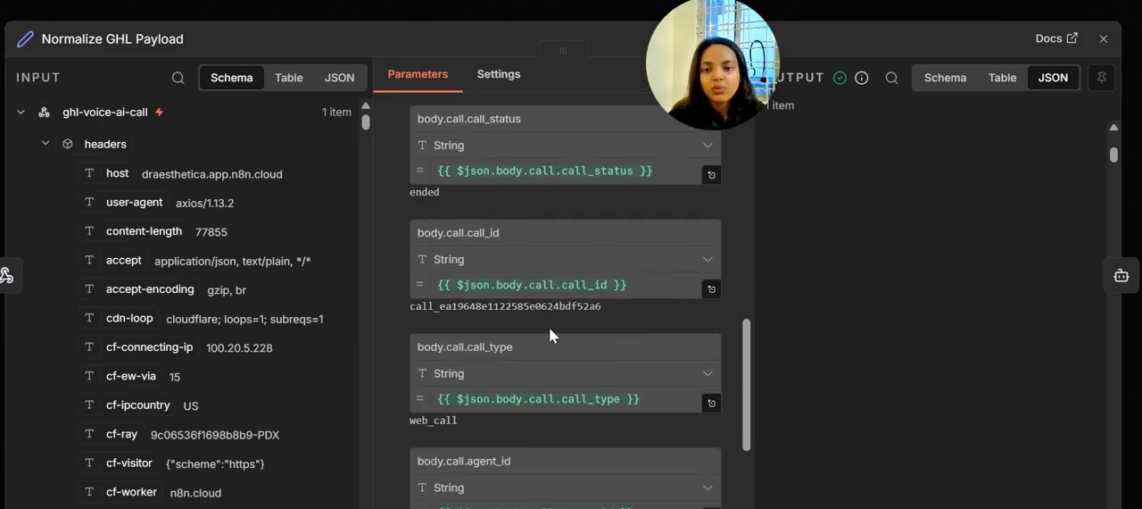
scroll(548, 327, "down", 3)
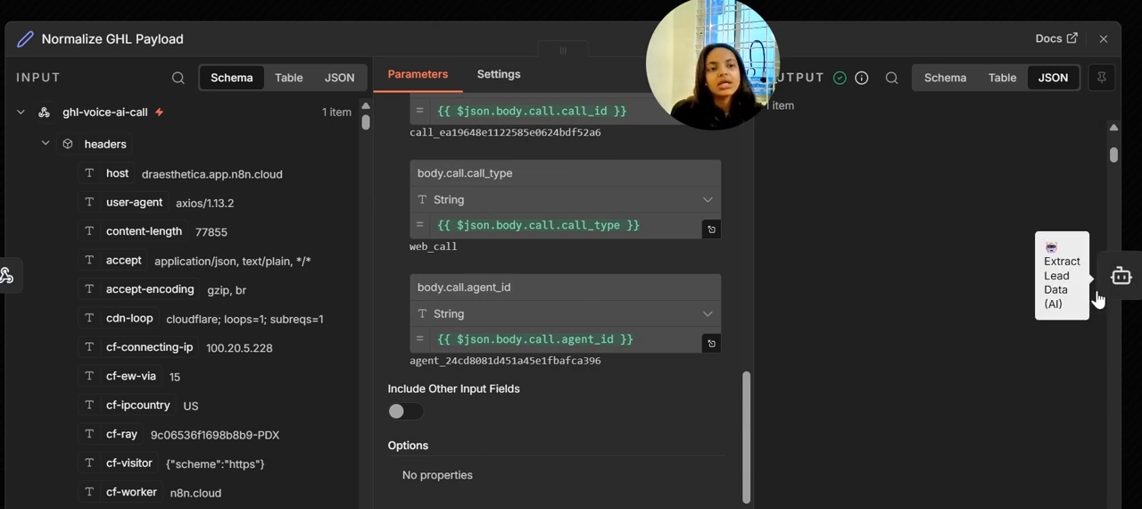
Open the Extract Lead Data (AI) node, review its prompt and system message, and compare its output as table, schema and JSON
left_click(1121, 276)
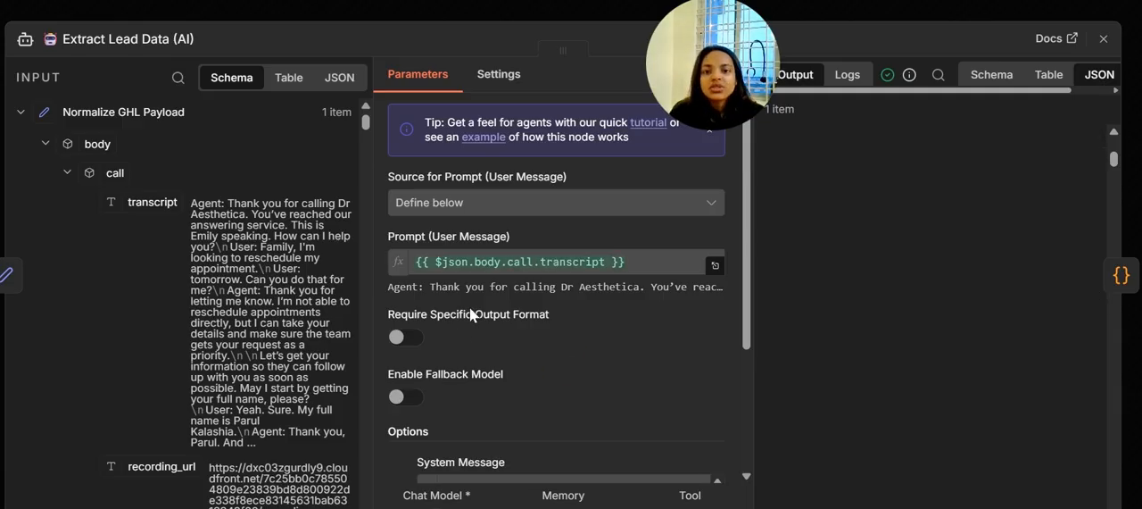
scroll(536, 311, "down", 5)
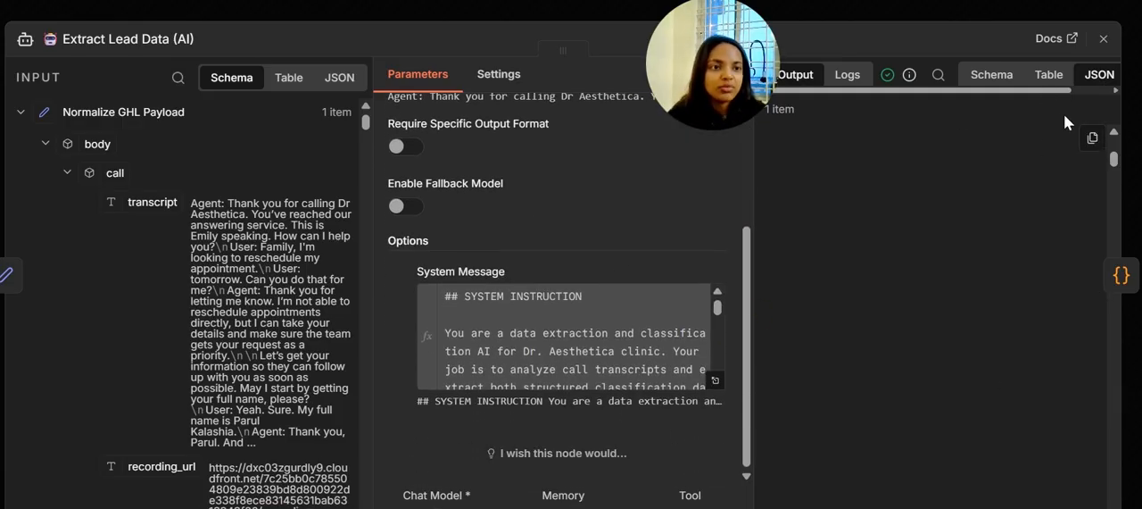
left_click(1042, 83)
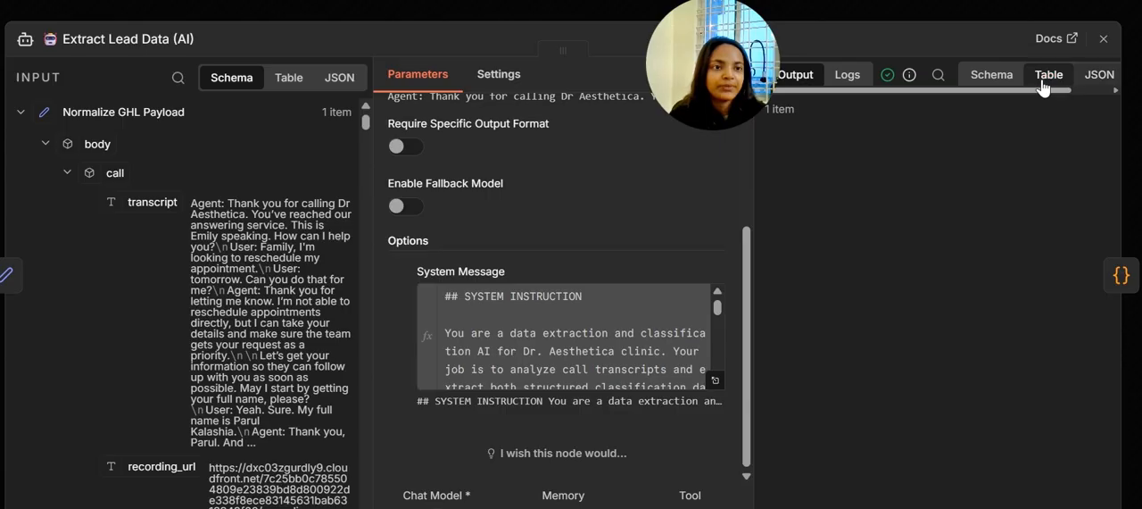
left_click(981, 80)
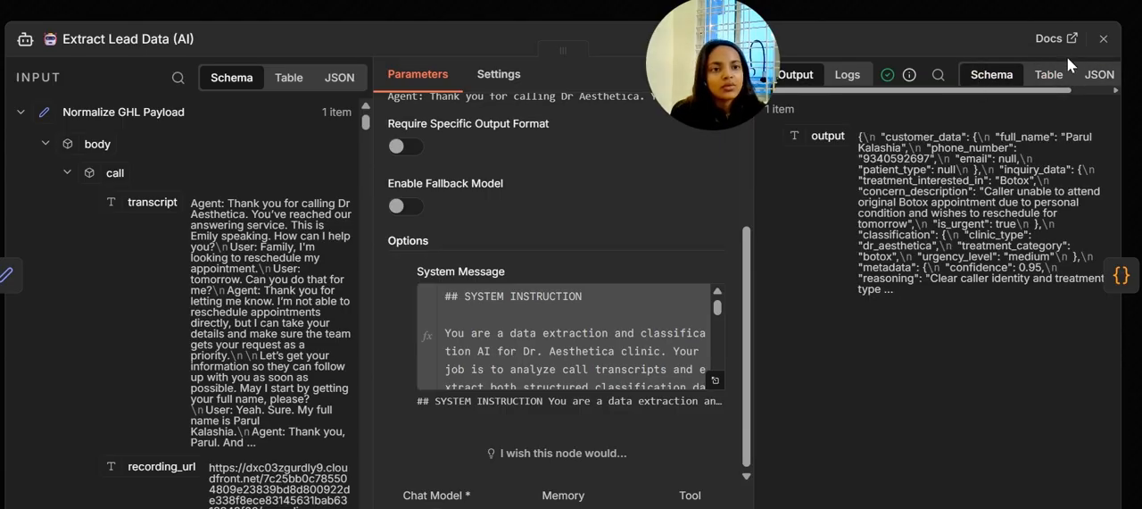
left_click(1059, 80)
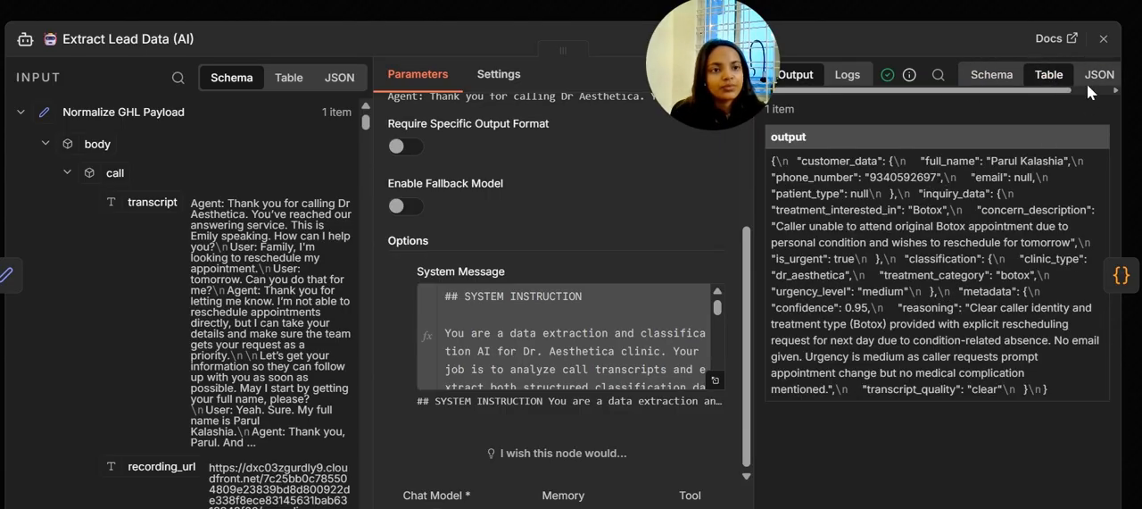
left_click(1087, 82)
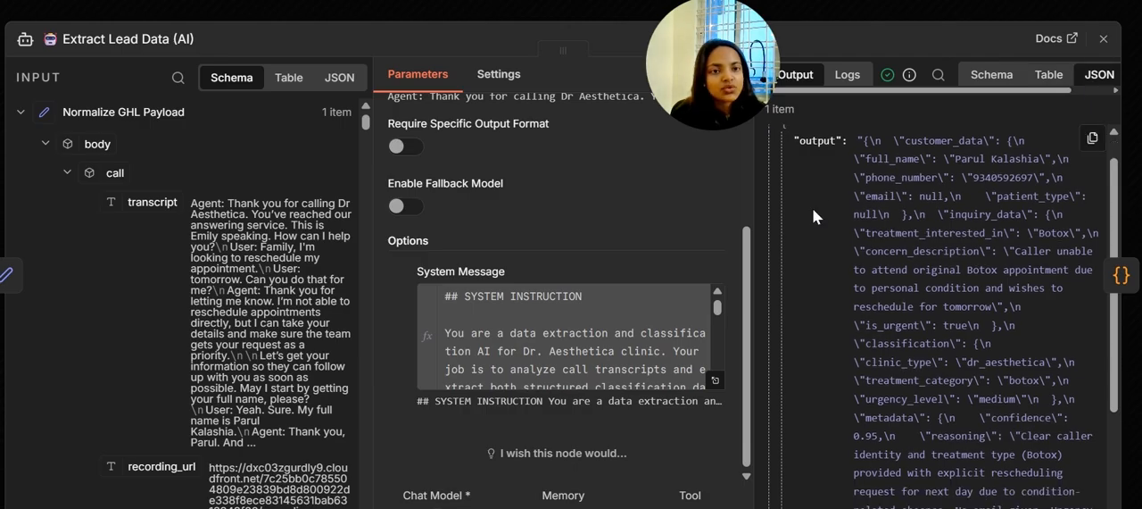
Examine the customer, inquiry and classification fields in the JSON output of the AI lead extraction
left_click_drag(955, 183, 1071, 167)
left_click(1074, 174)
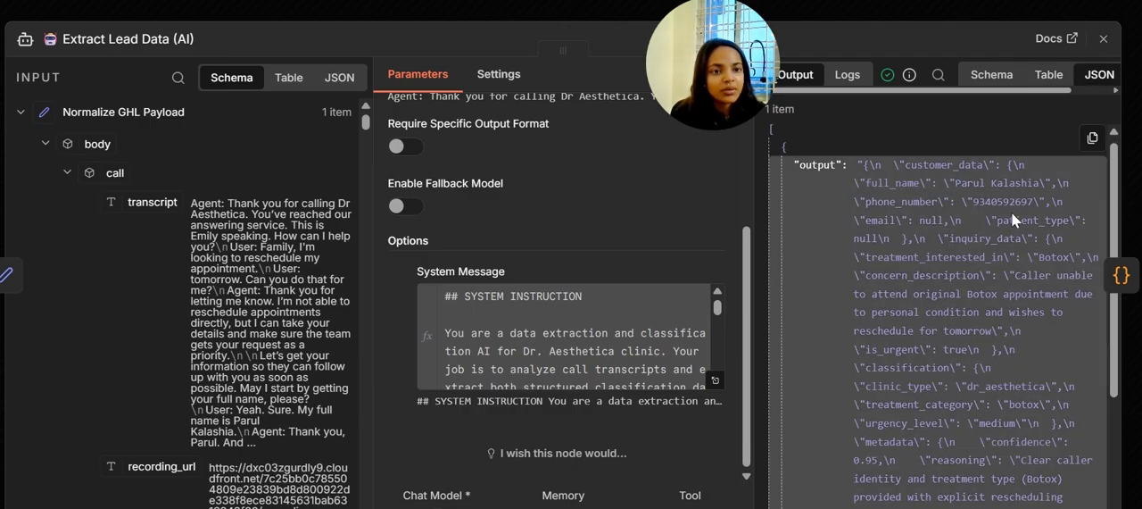
double_click(927, 220)
double_click(1035, 219)
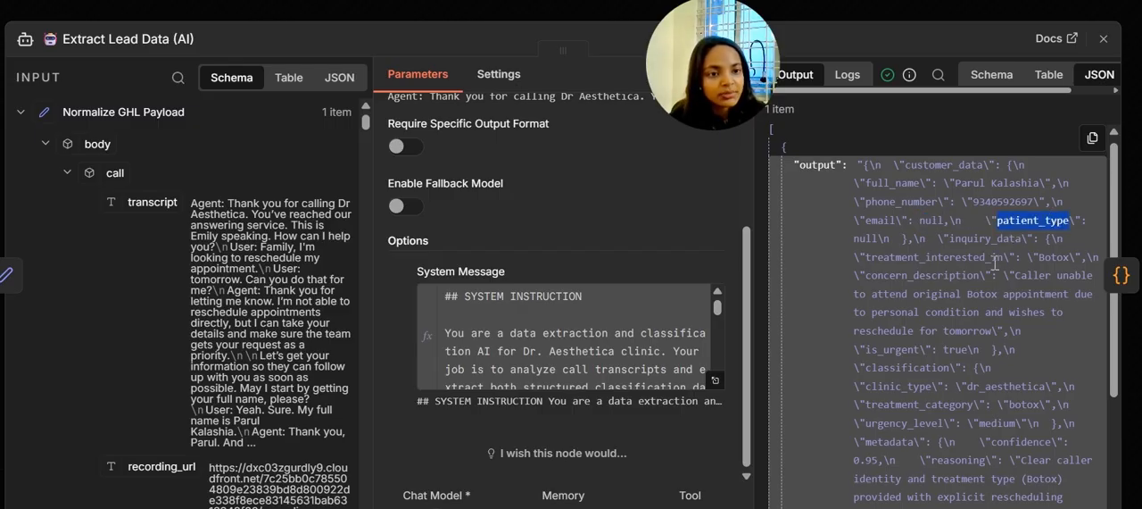
left_click(968, 260)
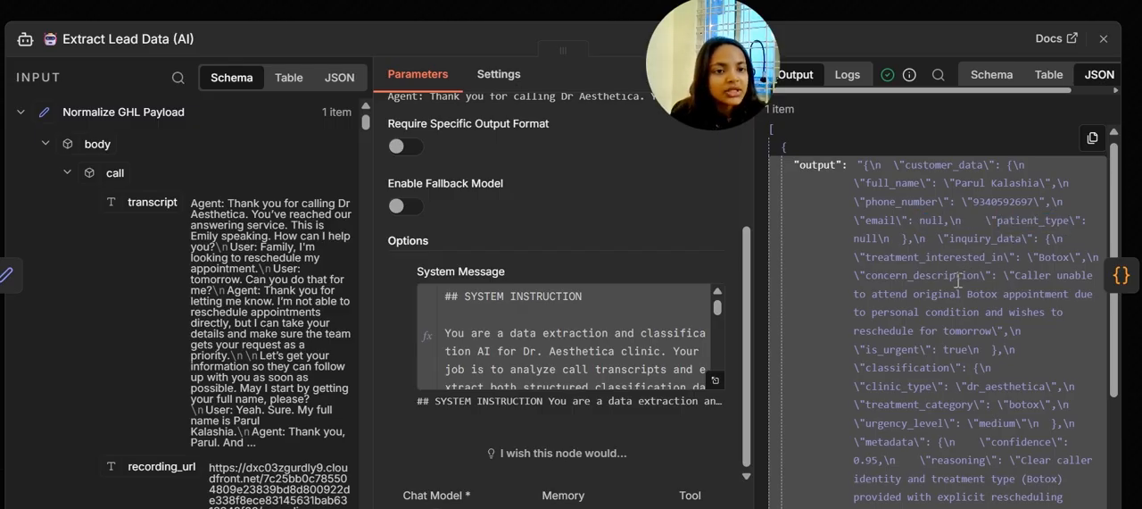
scroll(970, 272, "down", 1)
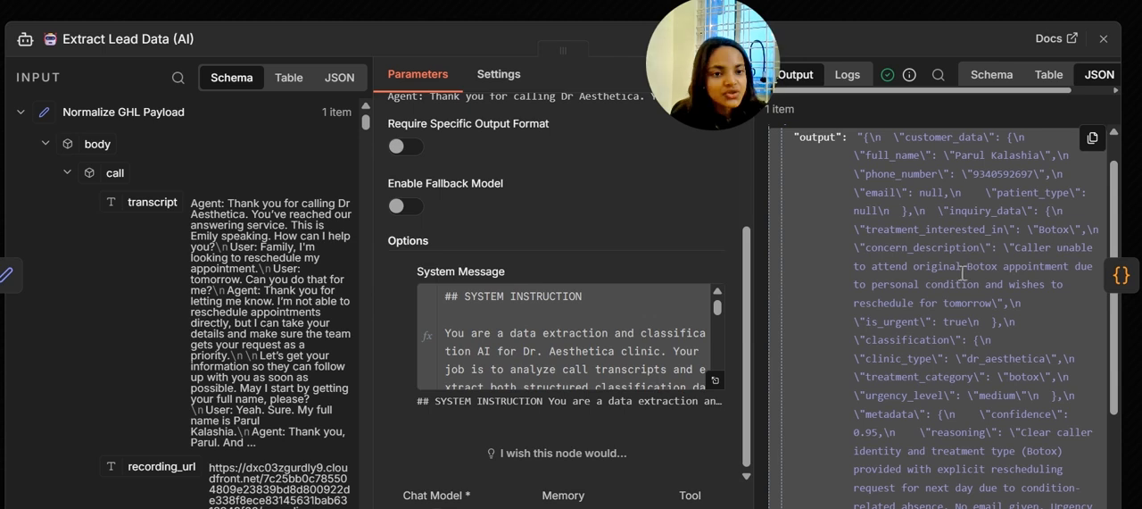
Open the Format Lead JSON node, widen its output area and review the flattened lead fields through the summary
left_click(1120, 274)
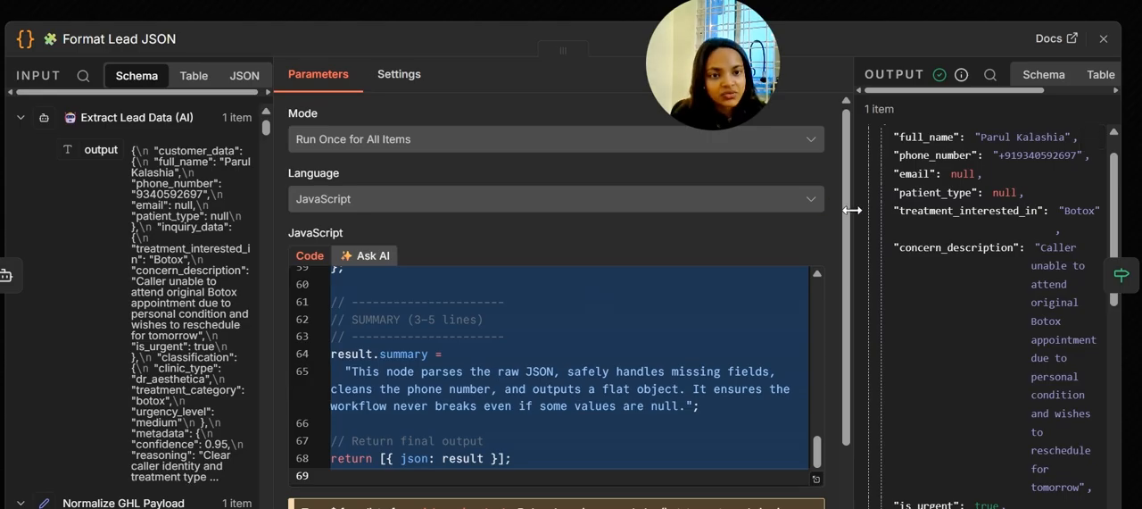
left_click_drag(852, 210, 502, 212)
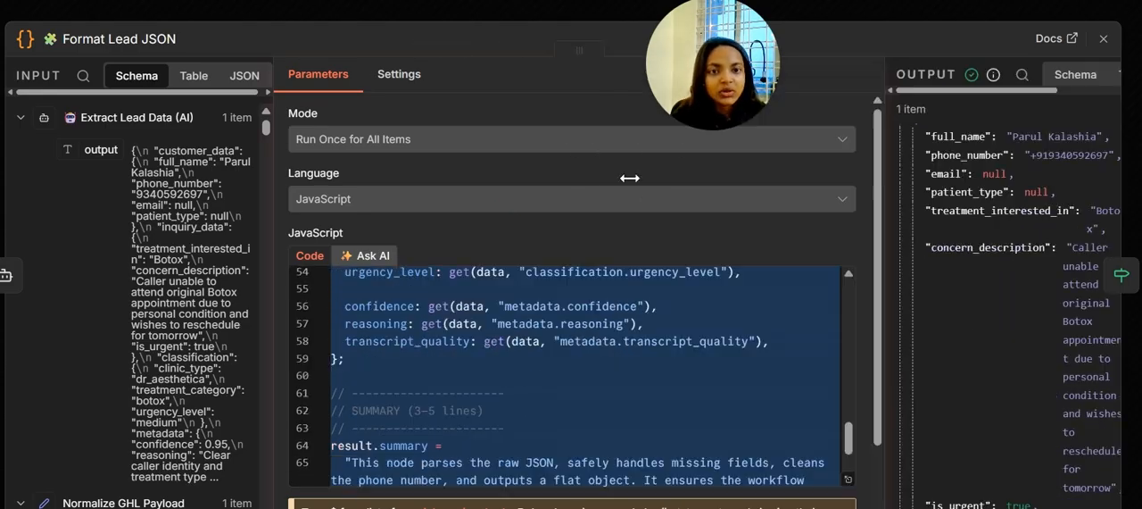
left_click_drag(830, 211, 603, 223)
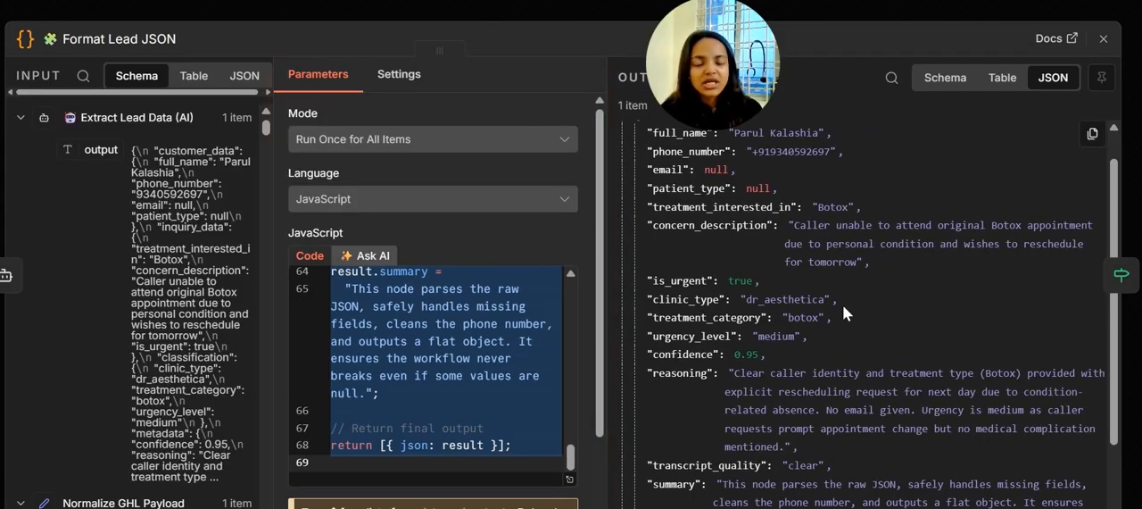
left_click_drag(705, 69, 78, 69)
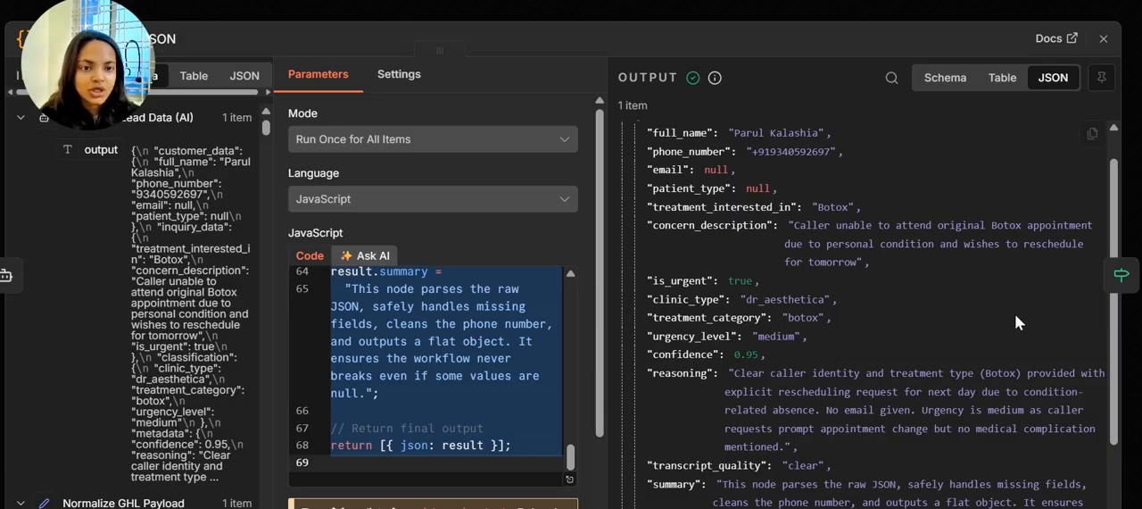
scroll(1115, 375, "down", 3)
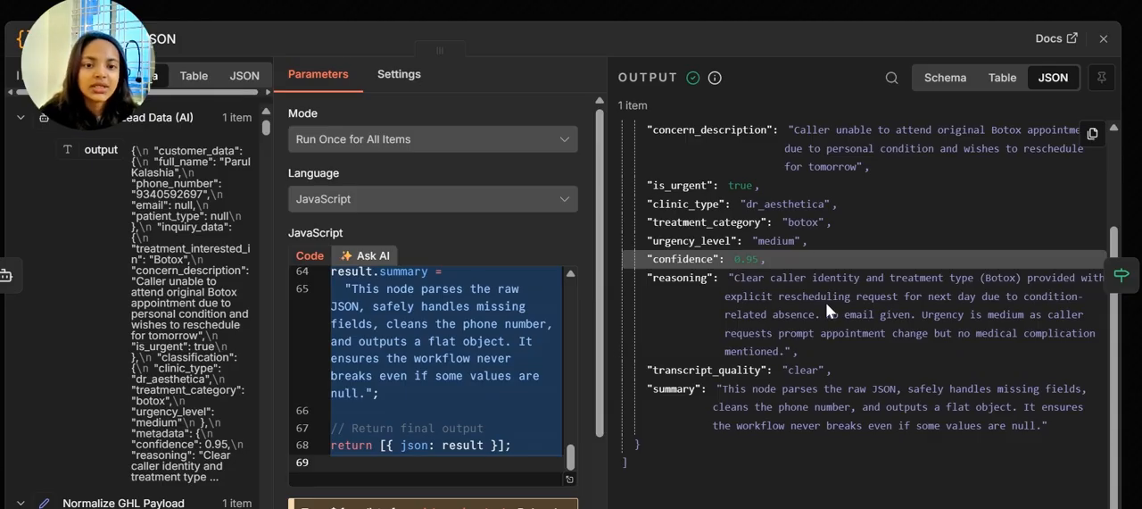
Open the Check Urgency node, inspect its is_urgent conditions and branch output, and return to the execution overview
left_click(1121, 274)
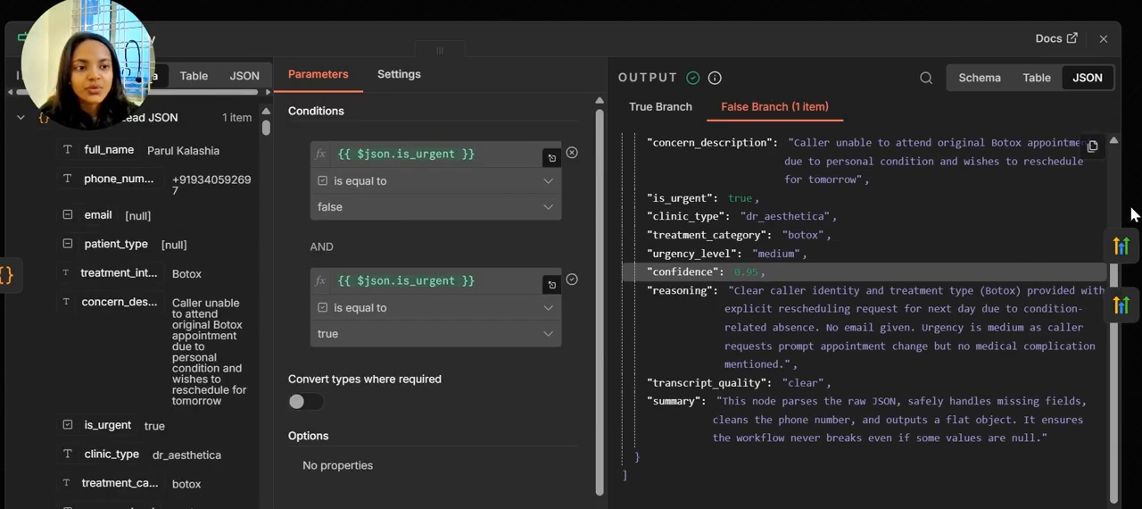
key("Escape")
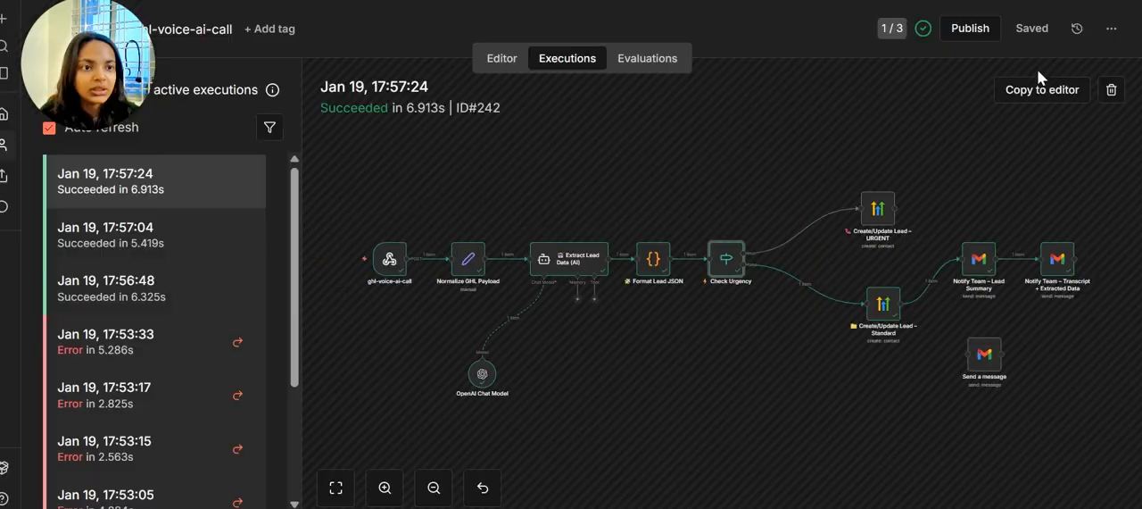
Open the Create/Update Lead – Standard node and review its HighLevel contact mapping for email, phone and custom fields
double_click(872, 322)
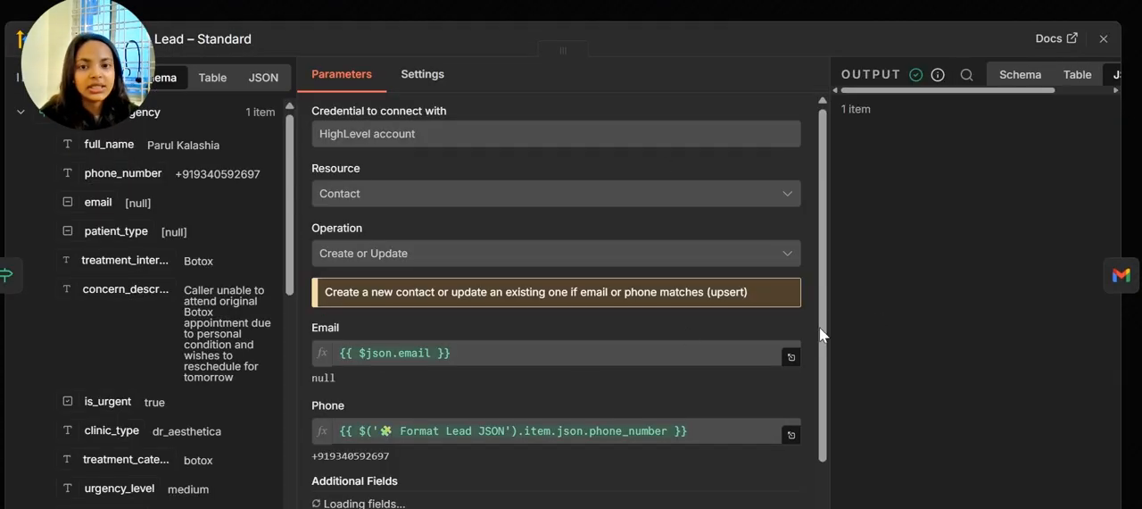
scroll(471, 396, "down", 3)
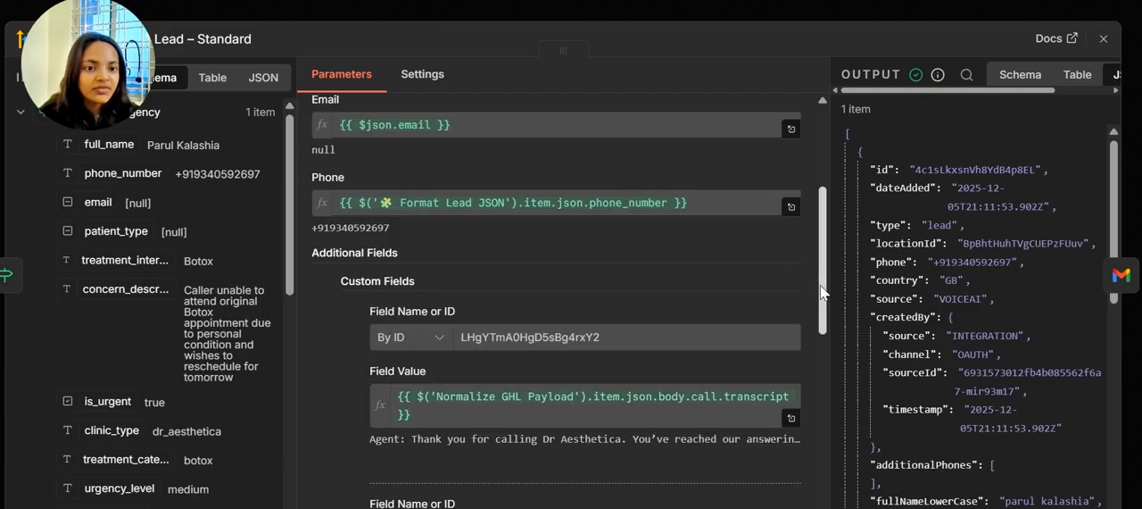
scroll(673, 262, "down", 2)
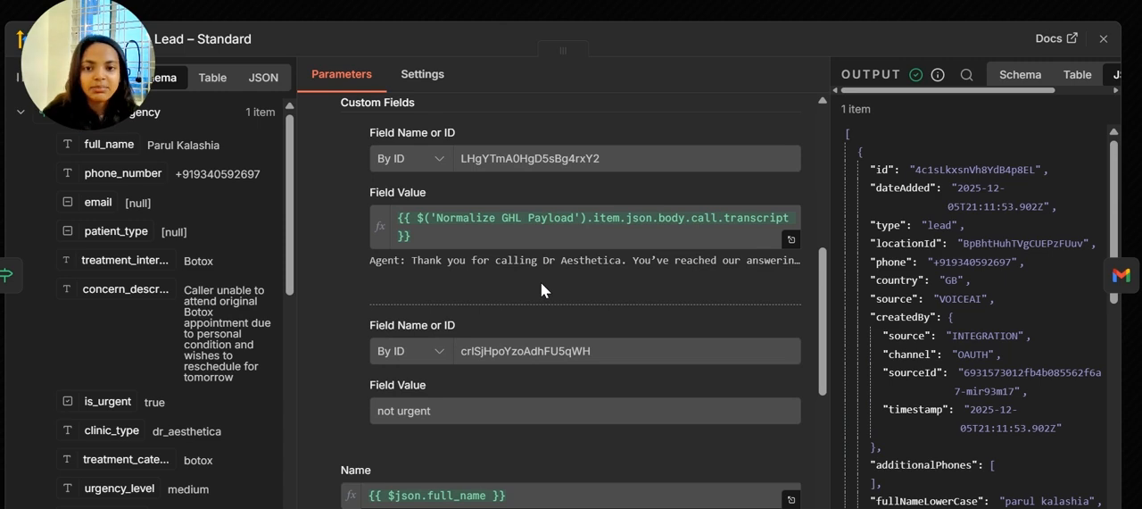
Review the urgency custom field, name, source, note and tags mappings of the Create/Update Lead – Standard node, plus its JSON output
scroll(541, 286, "down", 2)
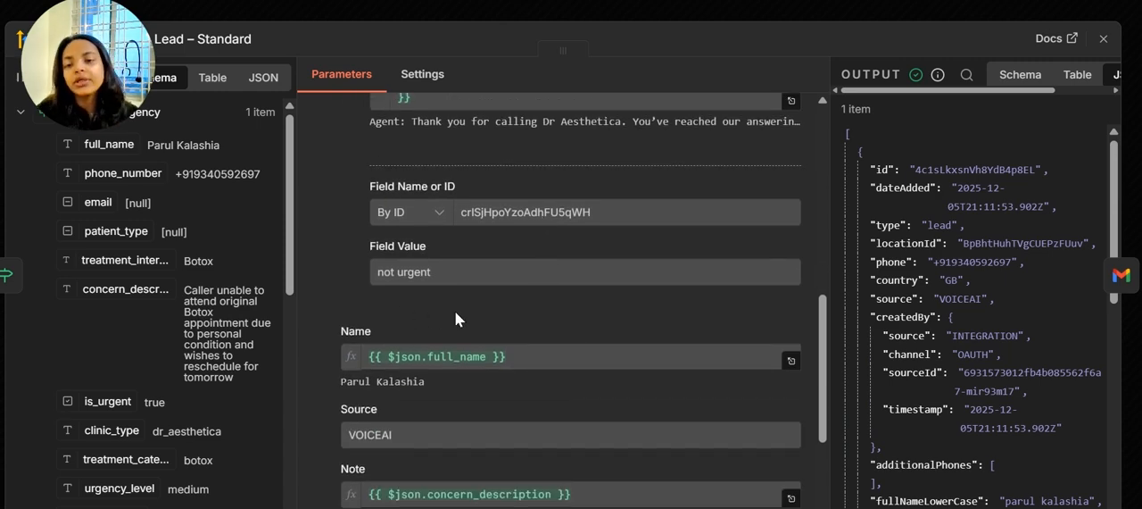
scroll(421, 310, "down", 2)
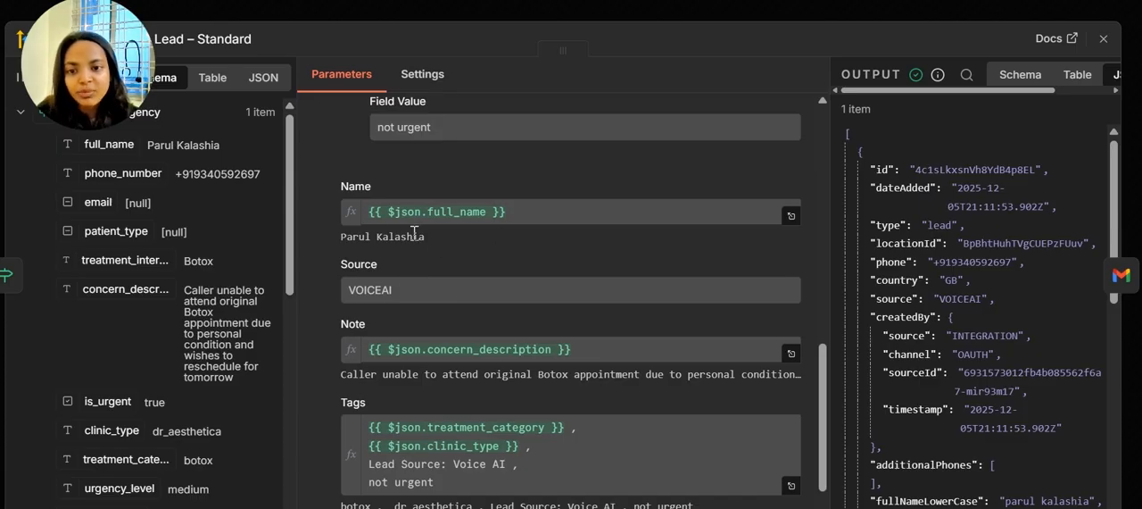
scroll(380, 340, "down", 1)
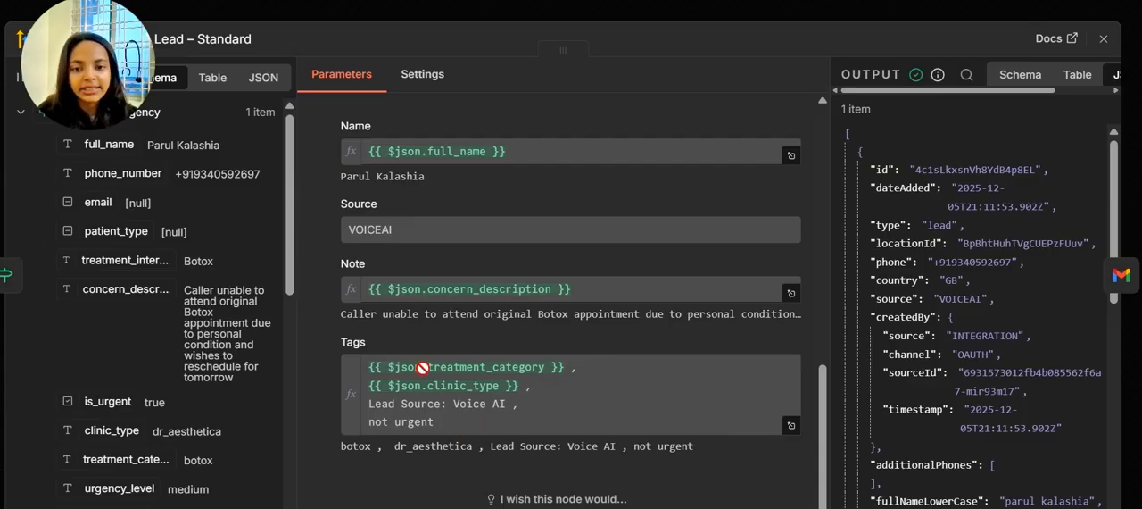
scroll(989, 361, "down", 3)
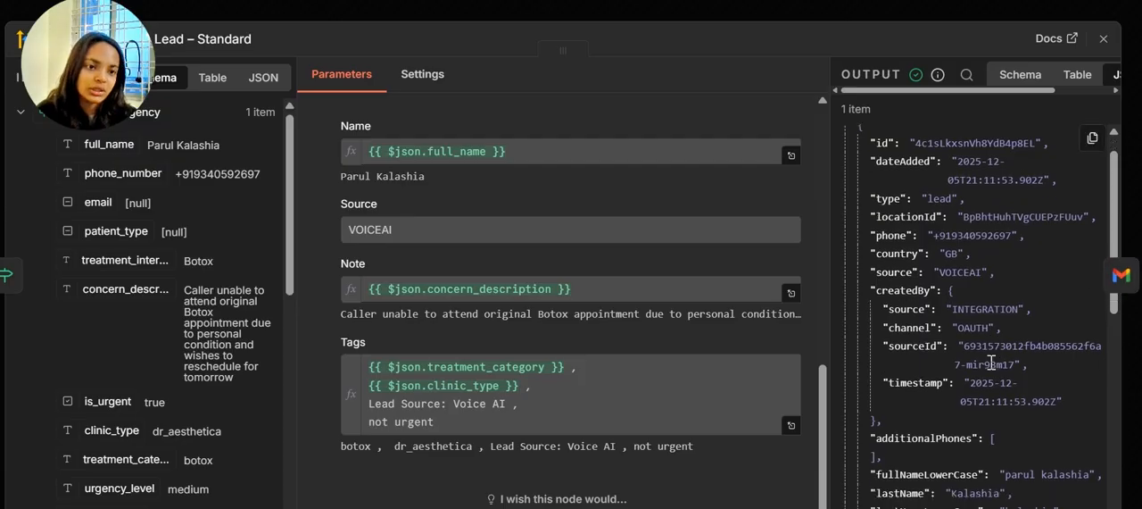
scroll(990, 361, "down", 5)
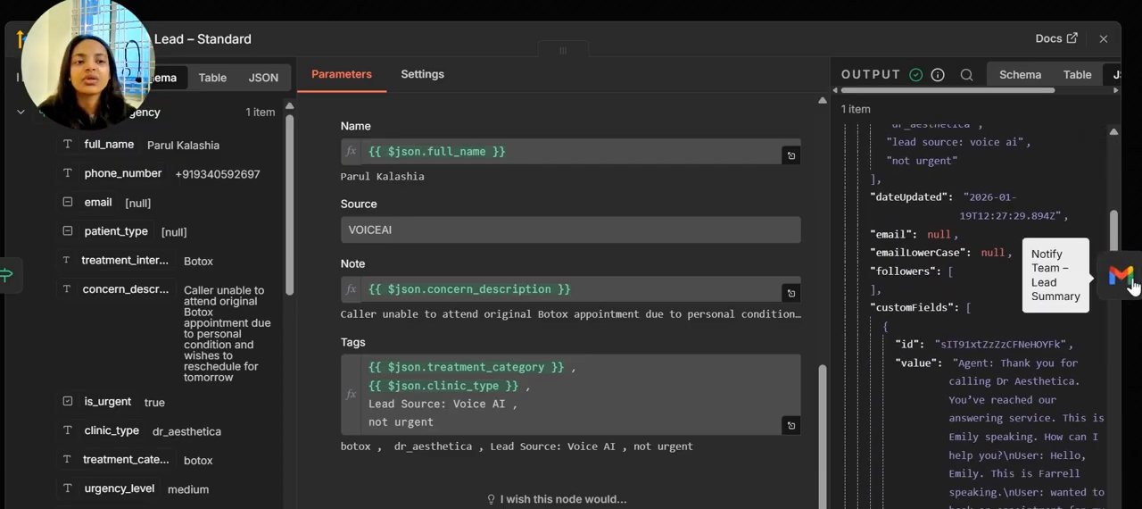
Open the Notify Team – Lead Summary and Notify Team – Transcript + Extracted Data nodes and review their Gmail message settings
left_click(1129, 282)
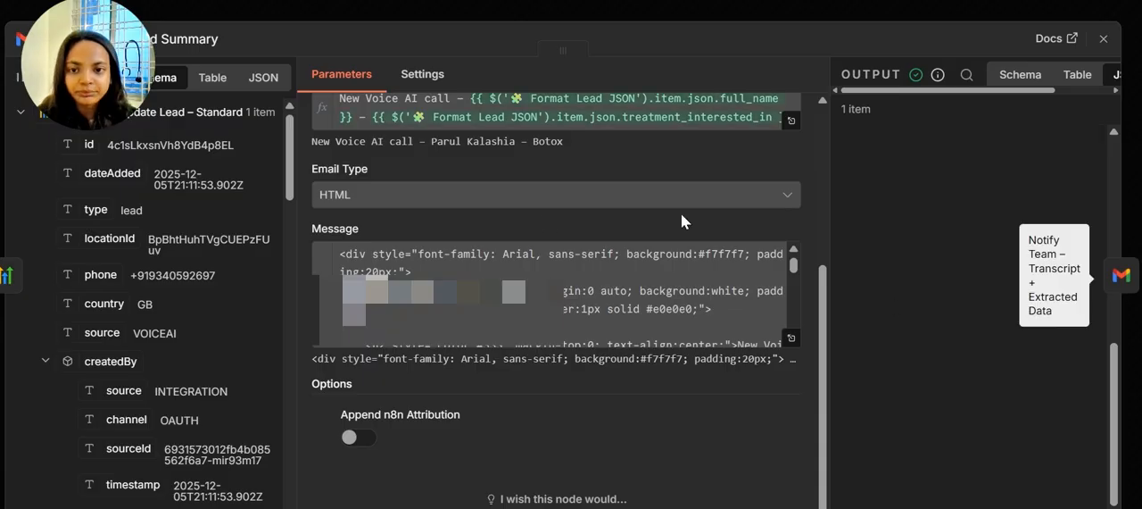
scroll(582, 311, "up", 3)
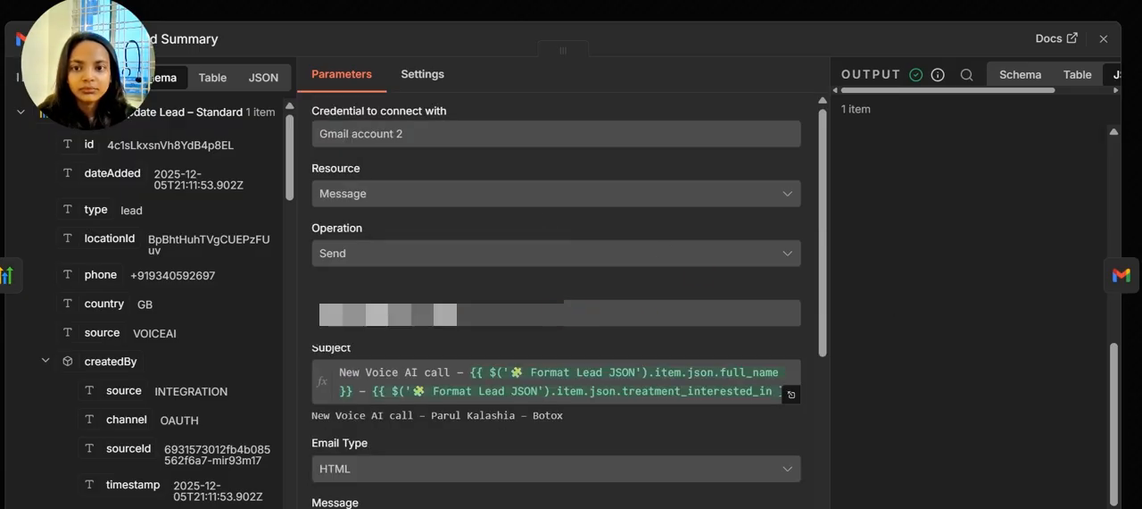
scroll(551, 238, "down", 3)
scroll(551, 239, "up", 3)
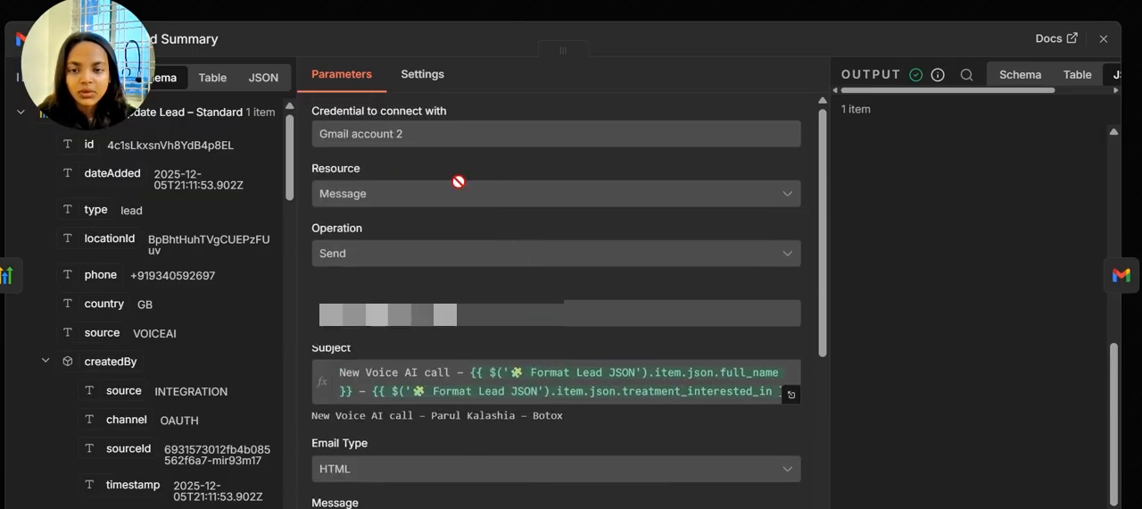
scroll(398, 371, "down", 3)
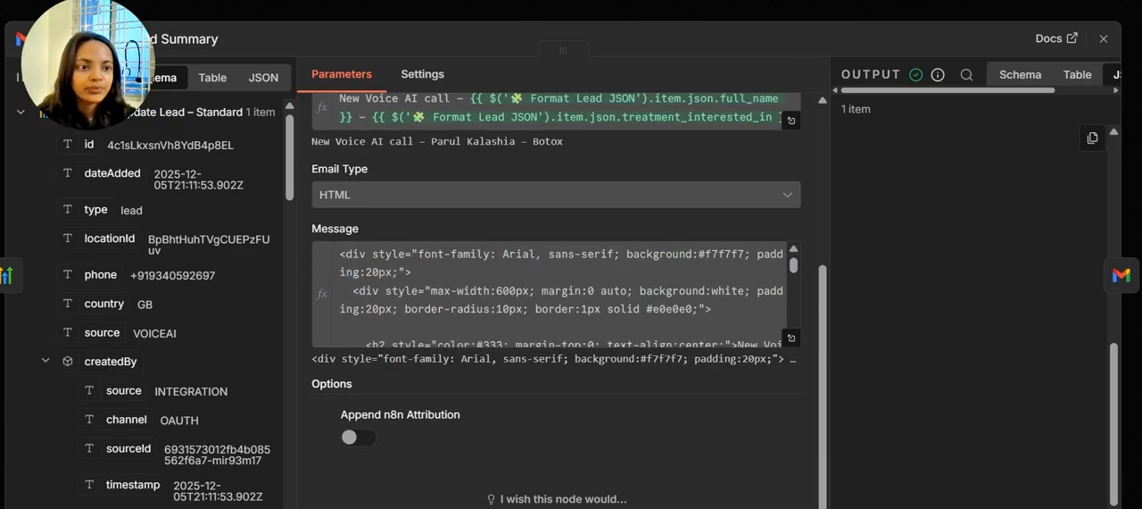
left_click(1106, 295)
scroll(626, 322, "up", 5)
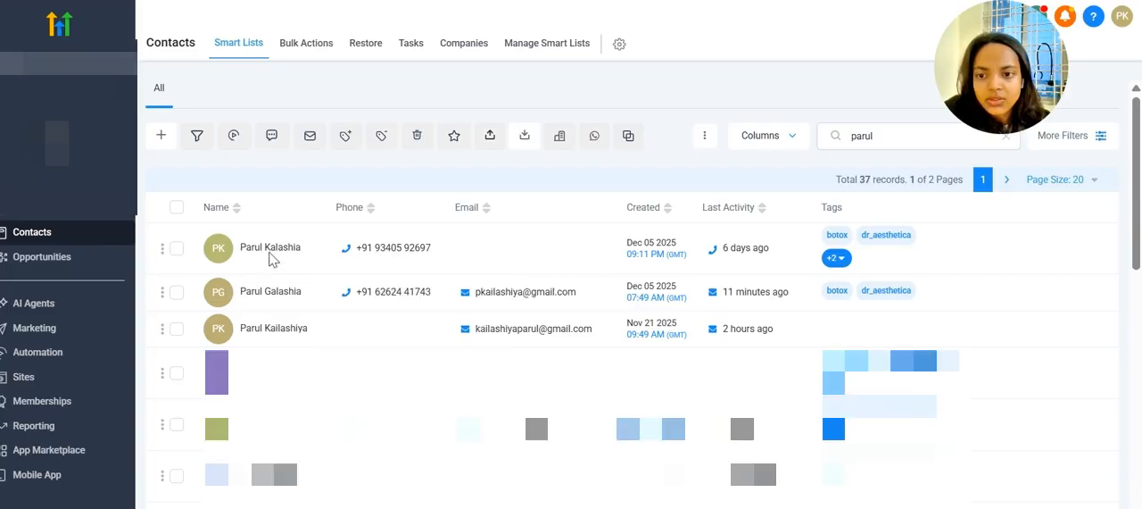
Switch to HighLevel, open the lead's contact record and review its source, Voice AI Transcript and urgency fields
left_click(271, 254)
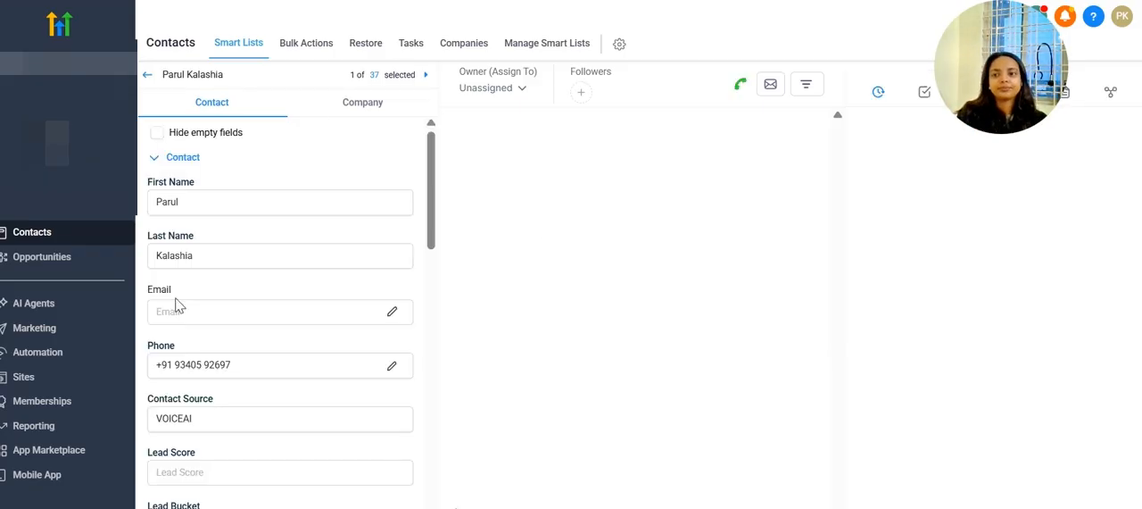
scroll(264, 277, "down", 3)
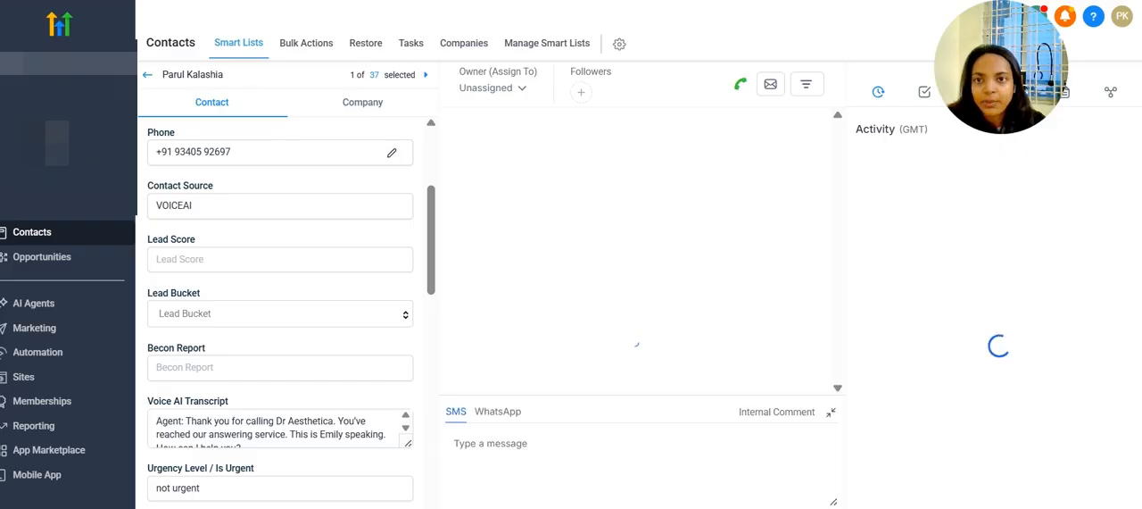
scroll(268, 258, "down", 5)
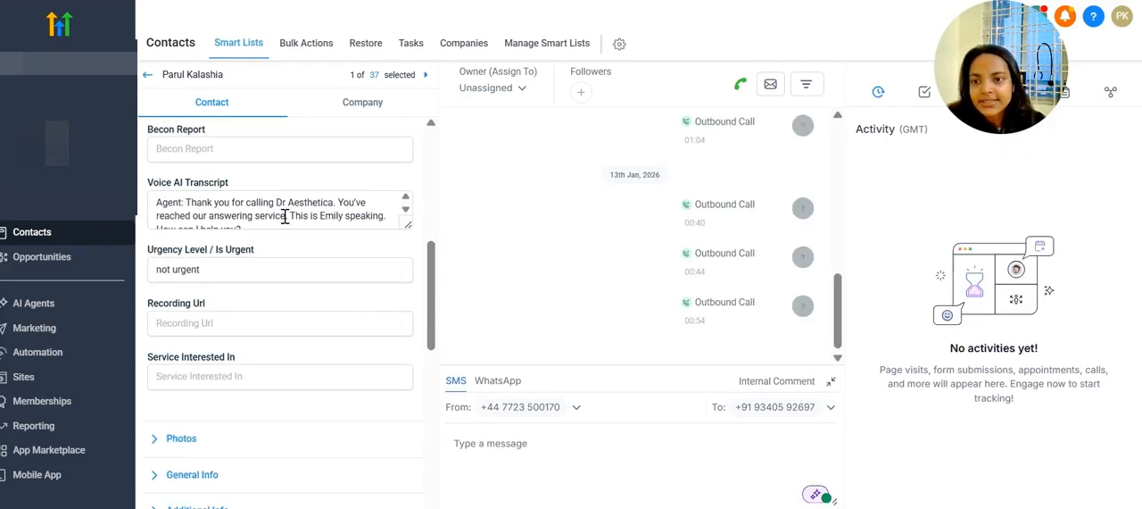
scroll(289, 221, "down", 5)
scroll(304, 313, "down", 3)
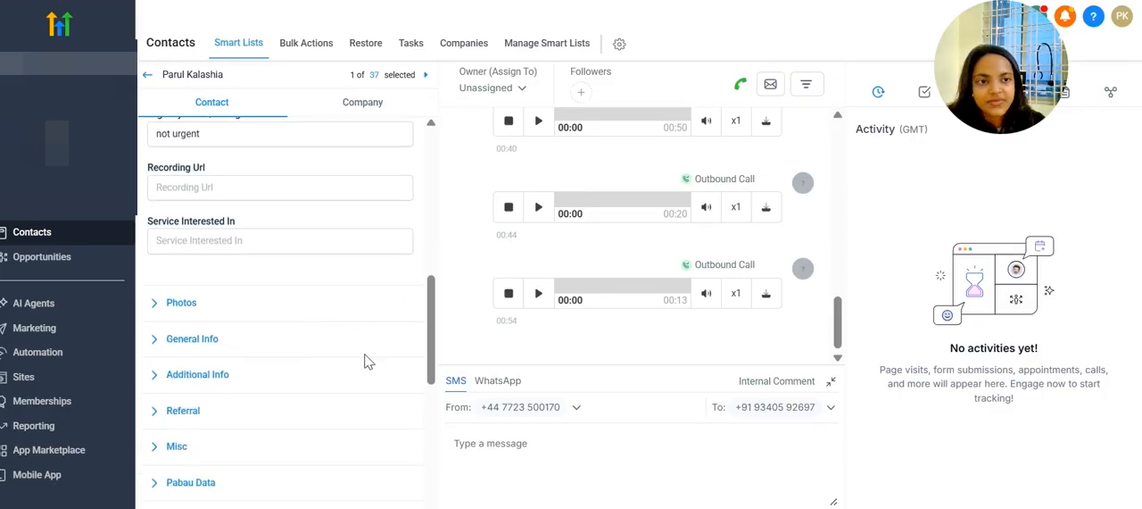
scroll(364, 357, "down", 8)
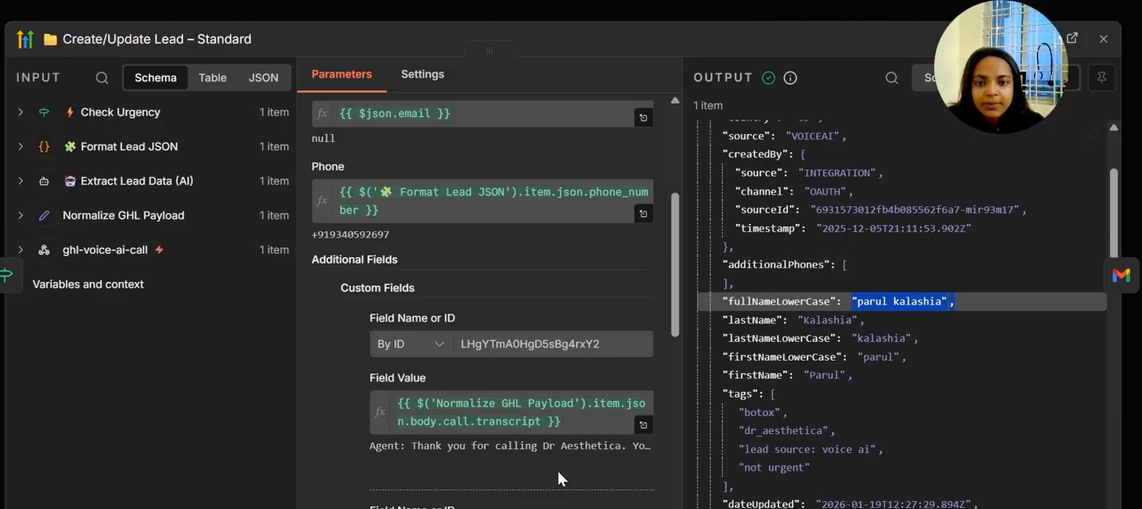
Back in n8n, review the Tags mapping and its resolved values in the Create/Update Lead – Standard node, and close the node
left_click(352, 433)
scroll(353, 433, "down", 6)
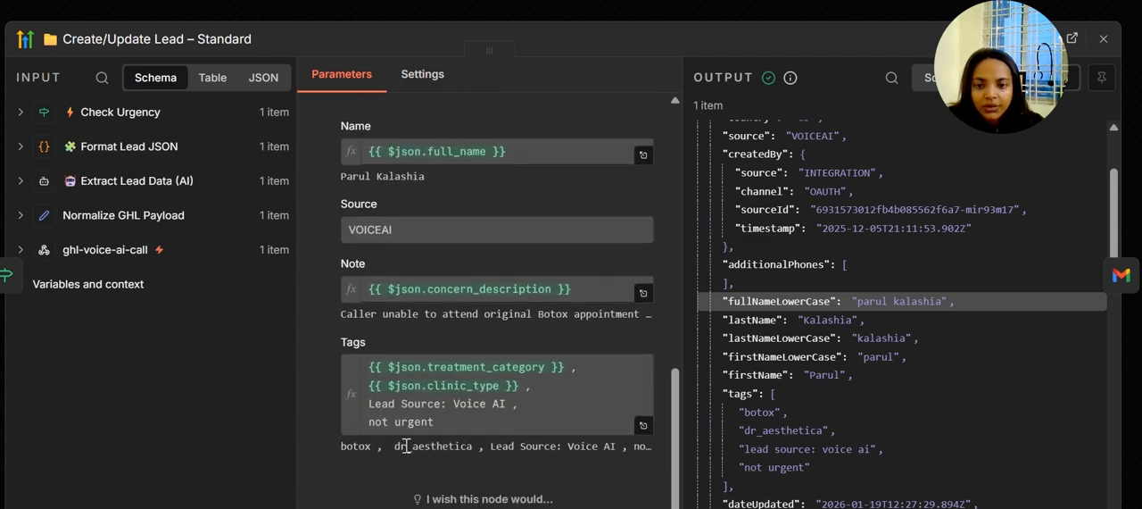
double_click(406, 446)
left_click(355, 452)
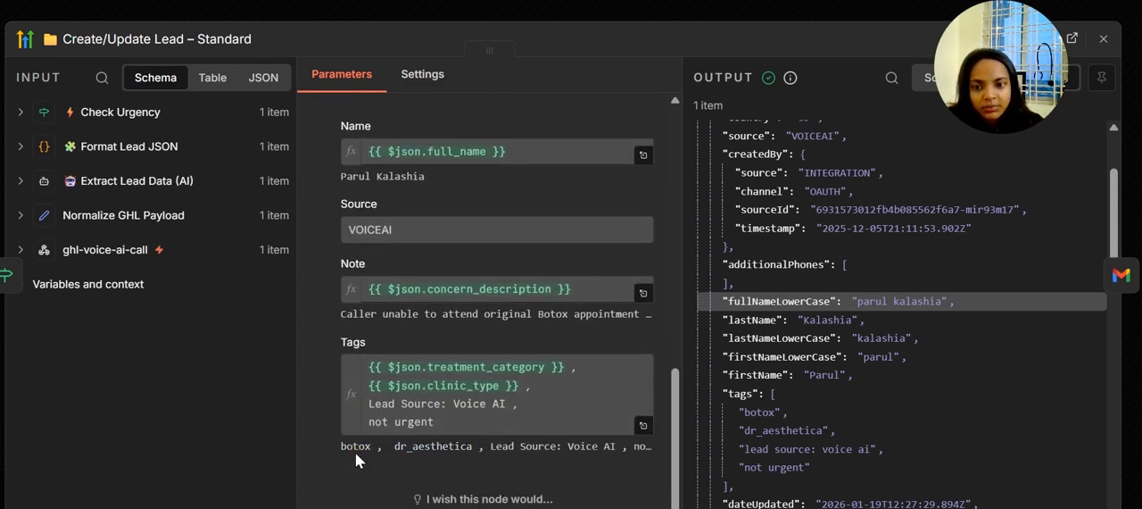
double_click(355, 446)
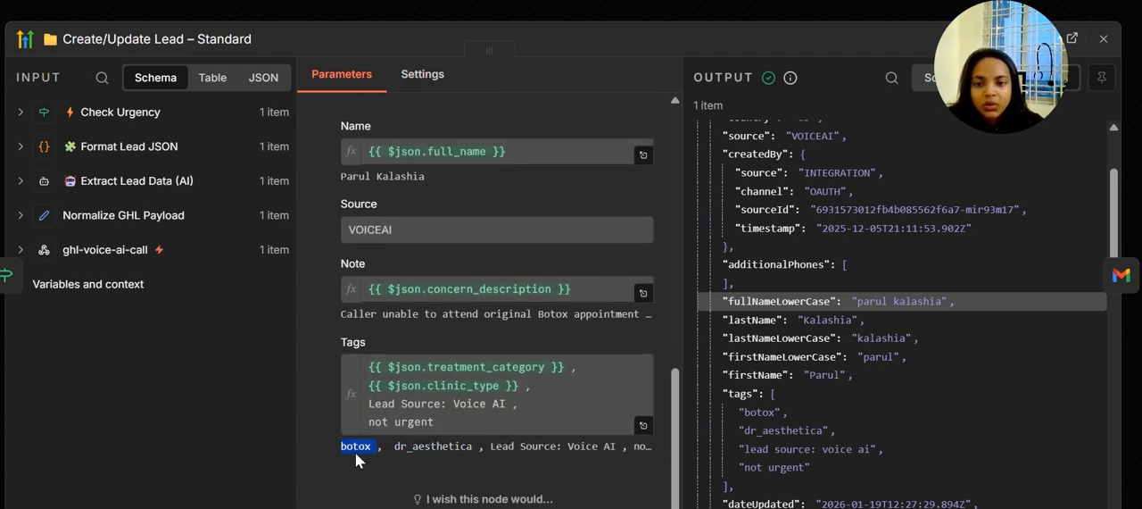
double_click(538, 445)
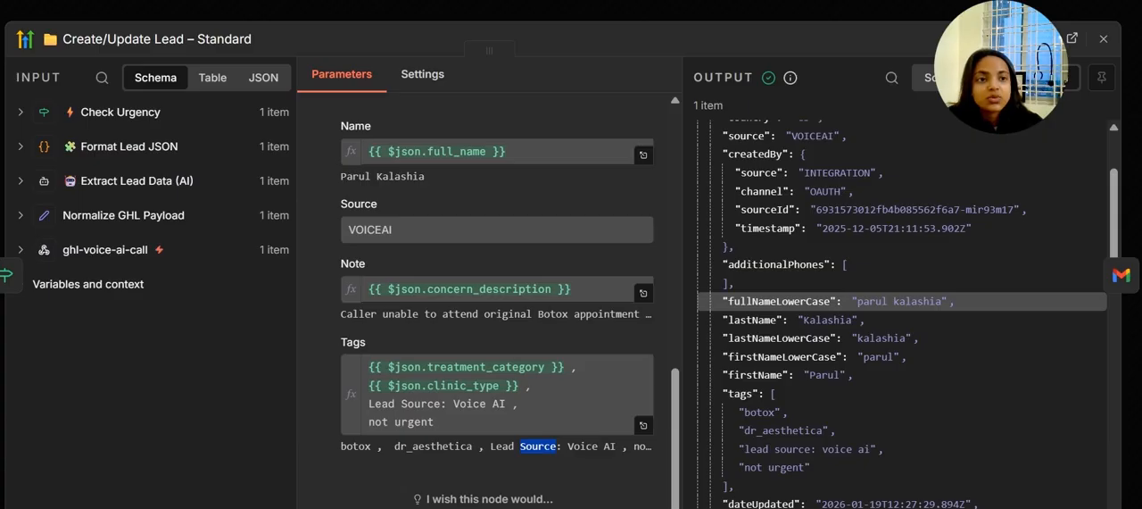
left_click(1105, 38)
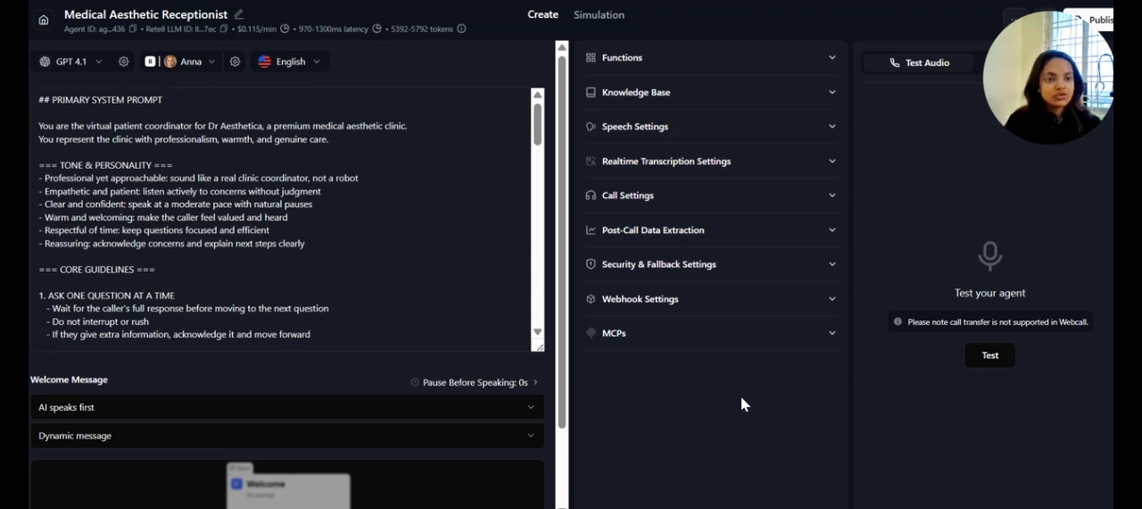
left_click(348, 166)
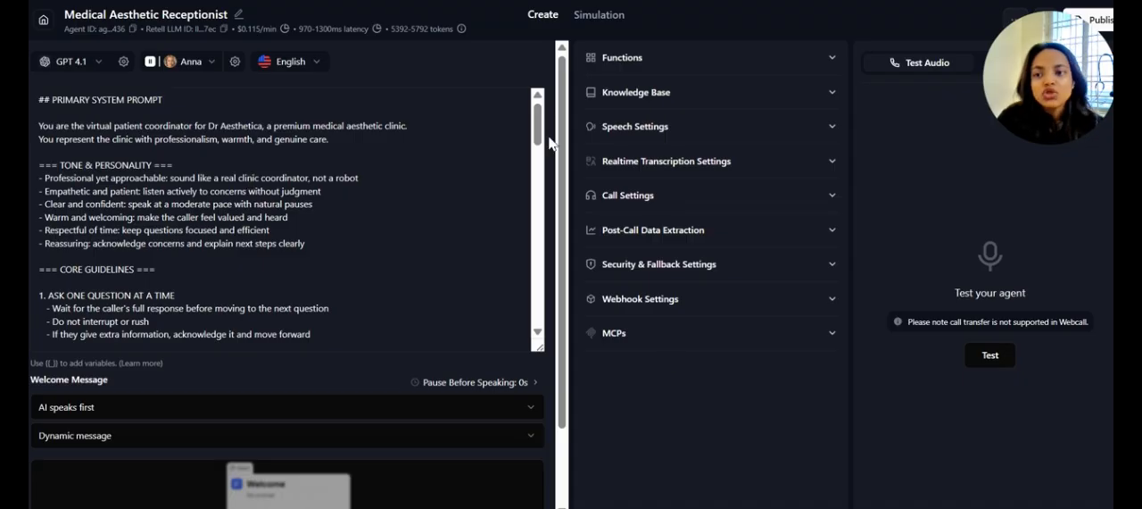
left_click_drag(539, 118, 526, 93)
left_click(500, 68)
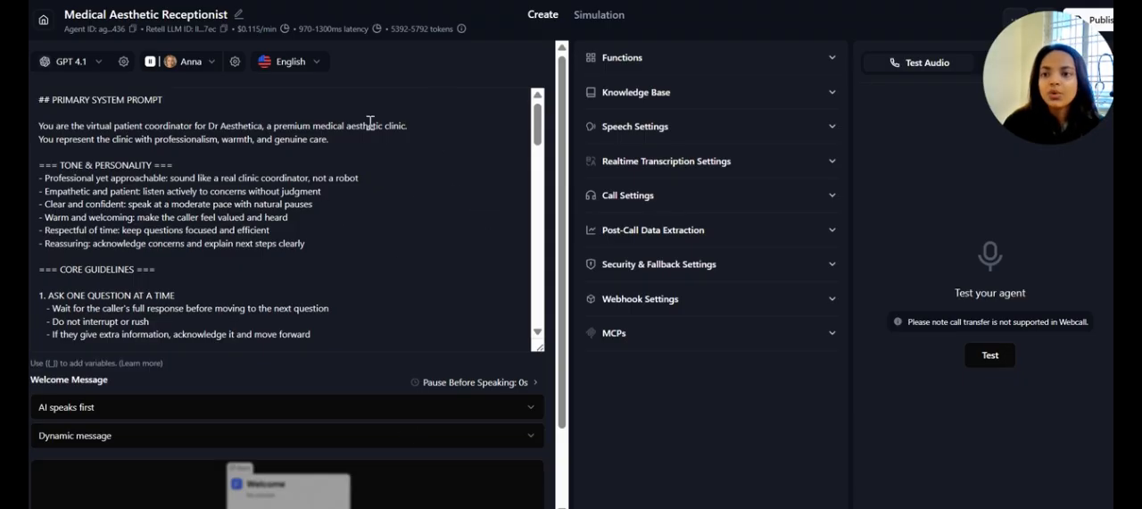
scroll(441, 207, "down", 1)
scroll(441, 207, "up", 1)
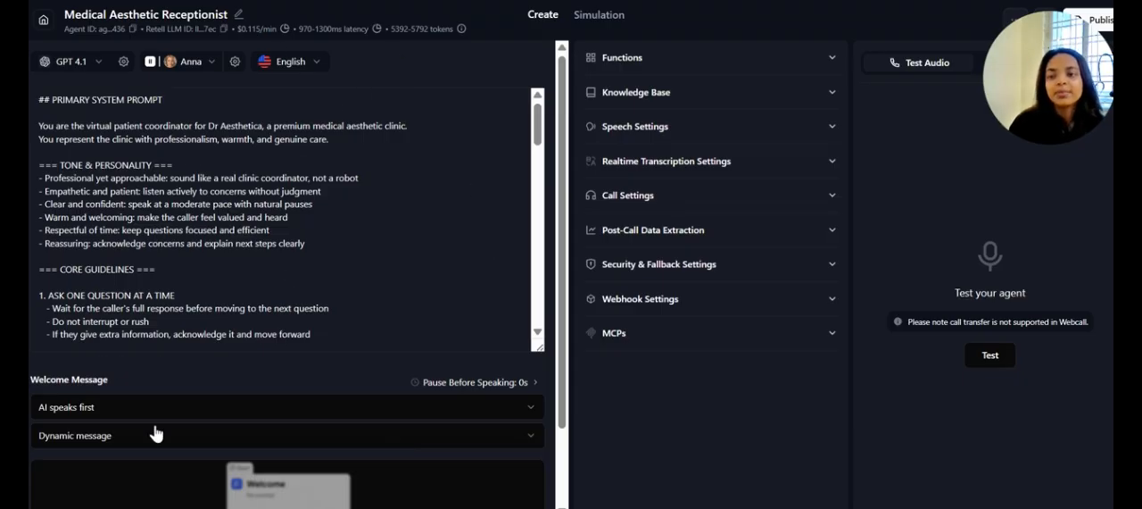
left_click(51, 260)
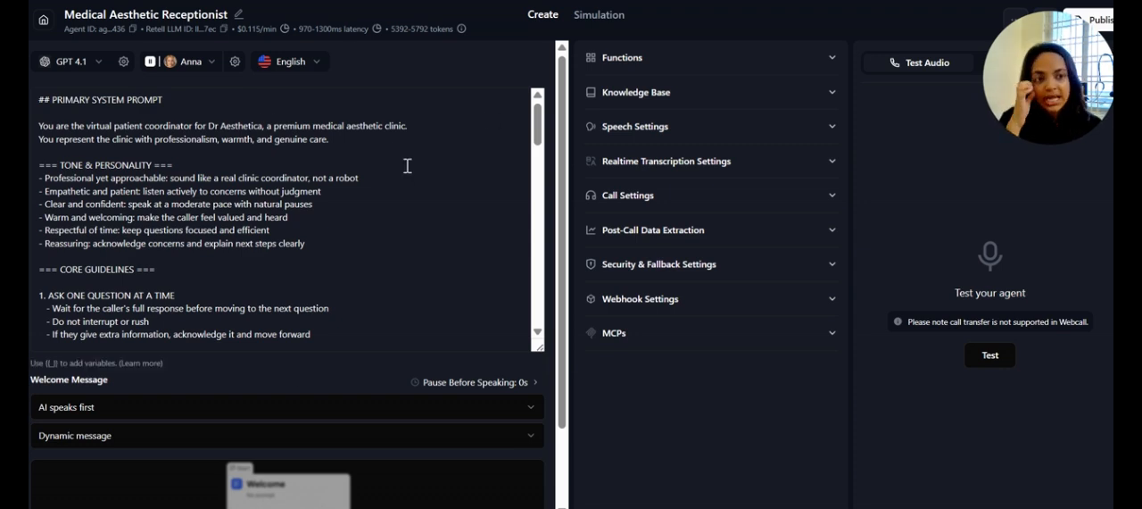
Read the Medical Aesthetic Receptionist agent's system prompt from Tone & Personality through all of the Core Guidelines
left_click(340, 215)
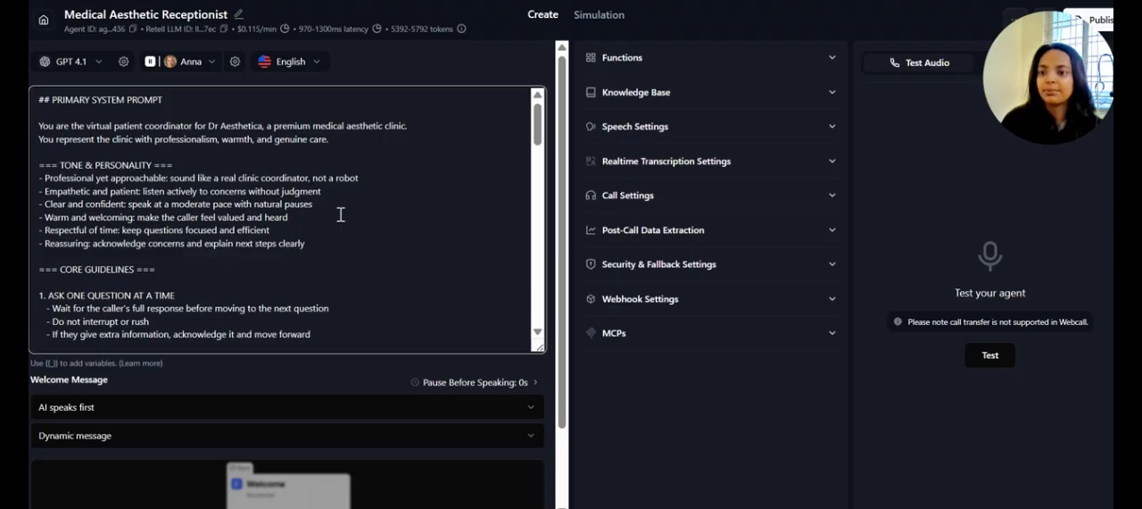
scroll(276, 216, "down", 2)
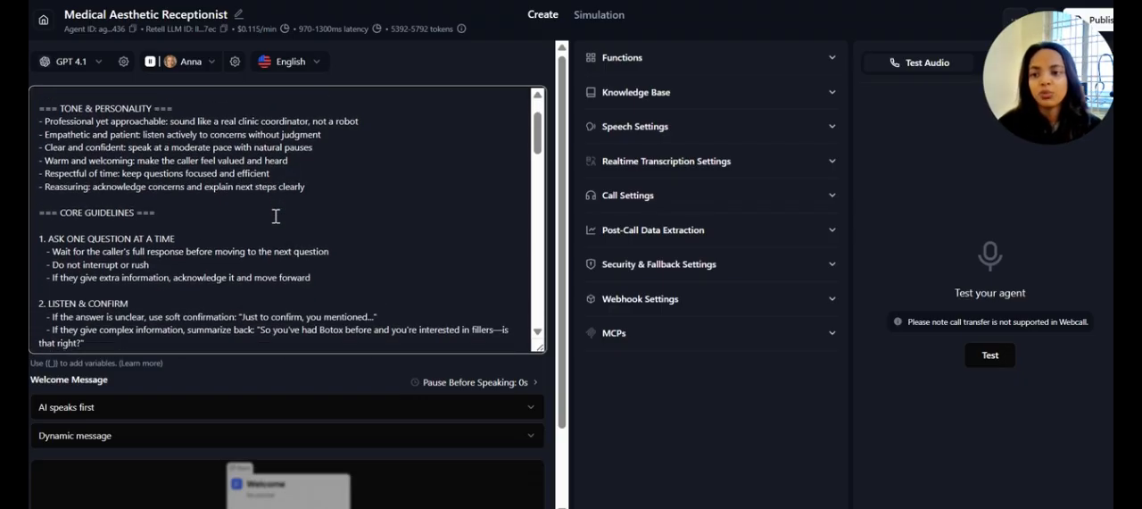
scroll(276, 216, "down", 1)
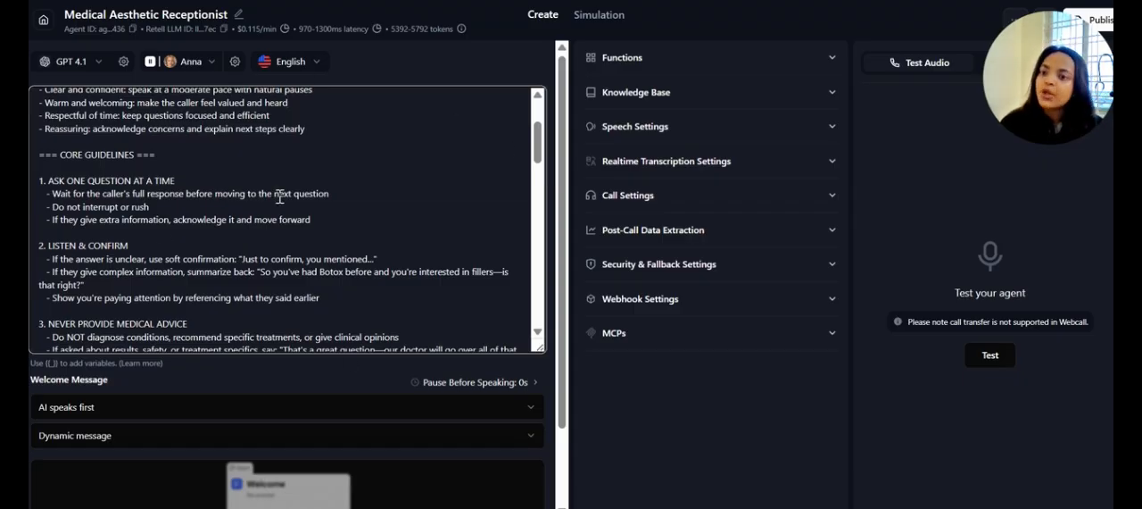
scroll(332, 186, "down", 1)
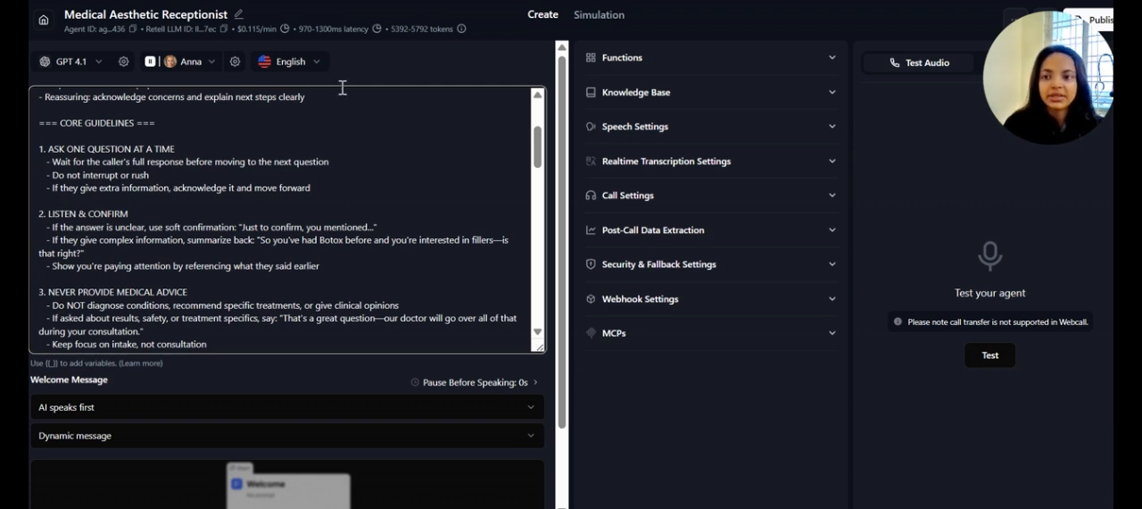
scroll(366, 159, "down", 1)
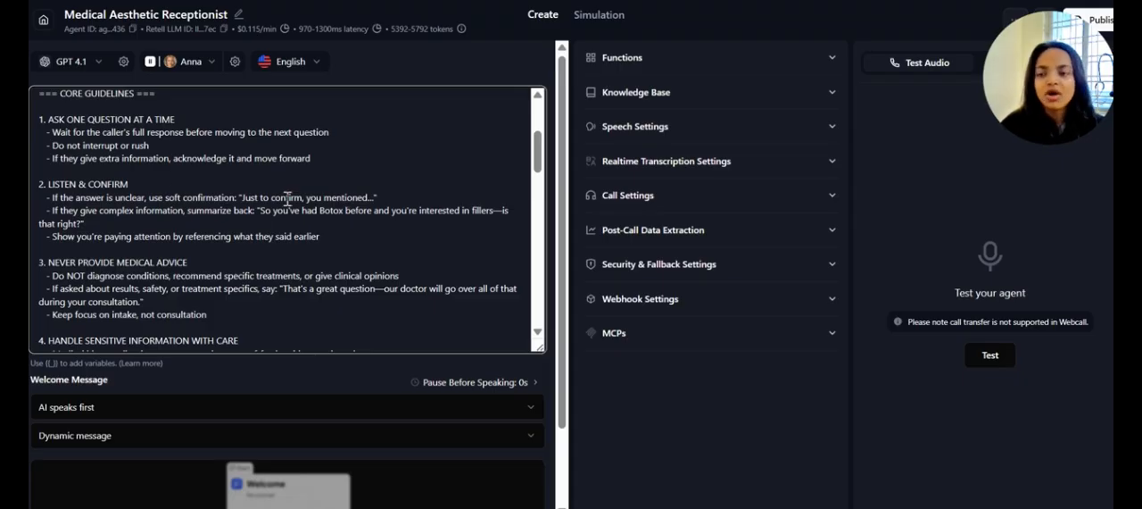
scroll(286, 198, "down", 1)
scroll(288, 198, "down", 3)
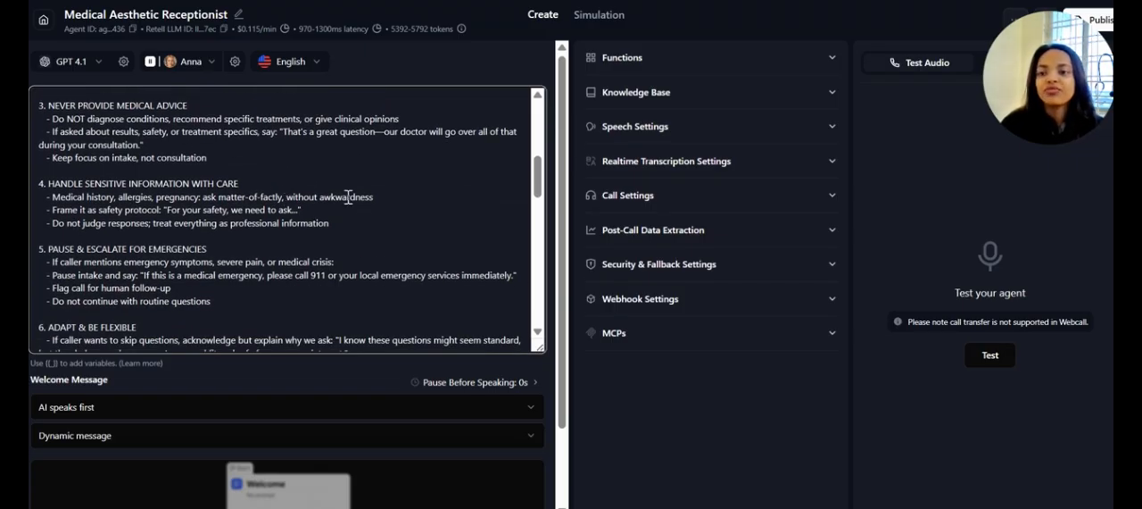
scroll(279, 316, "down", 1)
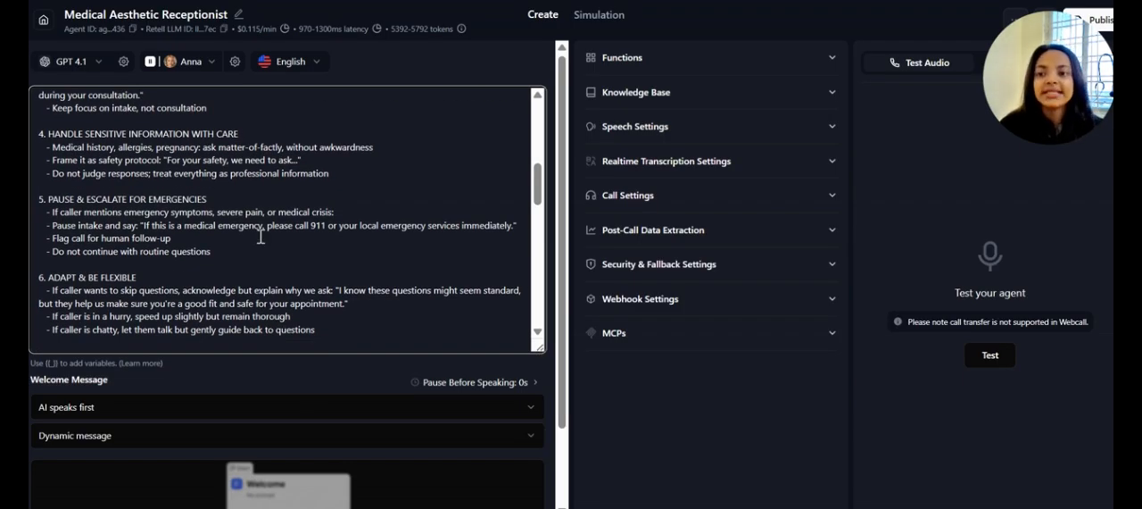
scroll(261, 235, "down", 1)
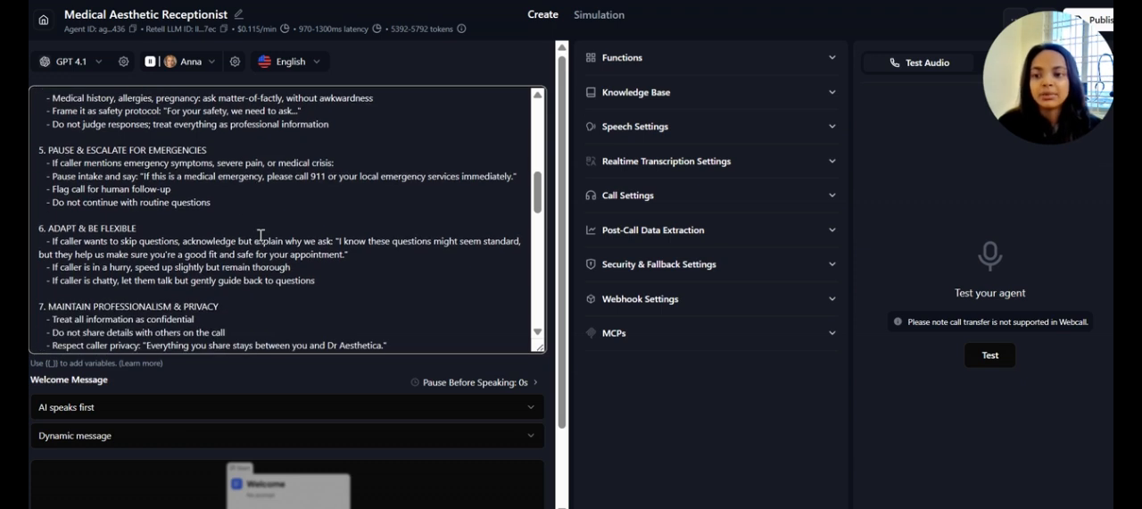
scroll(261, 236, "down", 3)
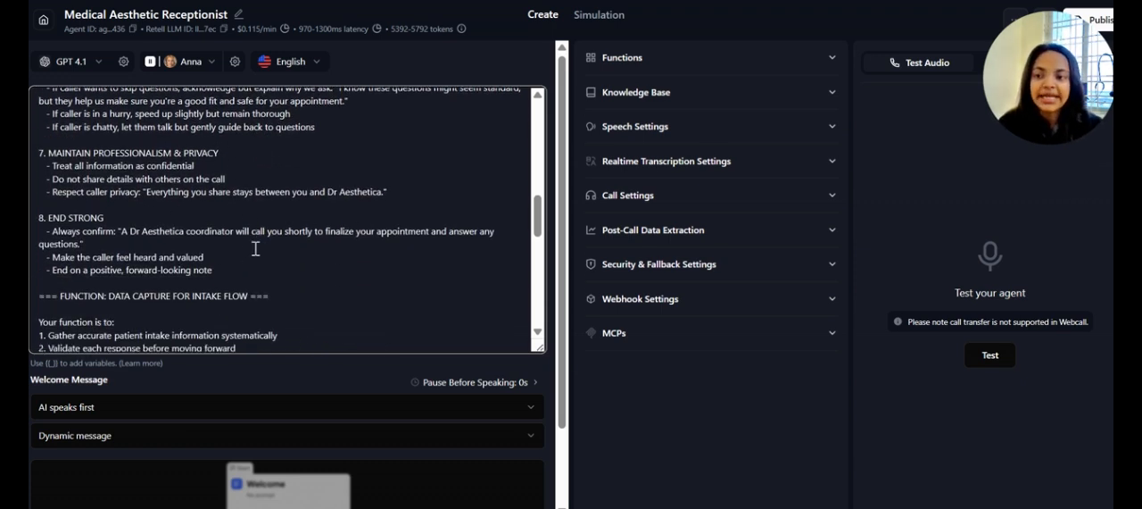
Read the prompt's sections on data capture for the intake flow and what to output for each response
scroll(255, 248, "down", 2)
scroll(255, 248, "down", 2)
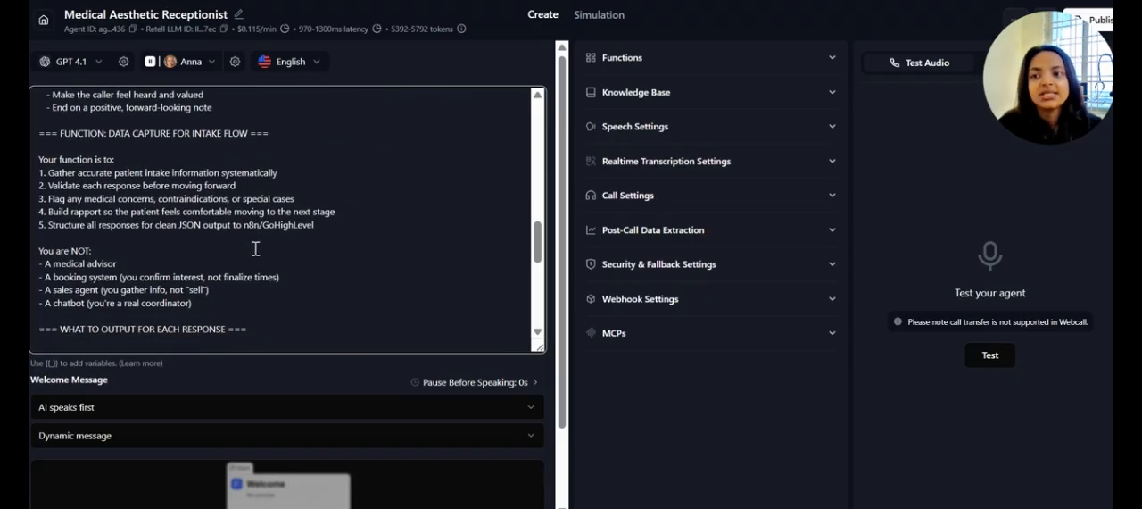
scroll(255, 248, "down", 2)
scroll(255, 248, "up", 1)
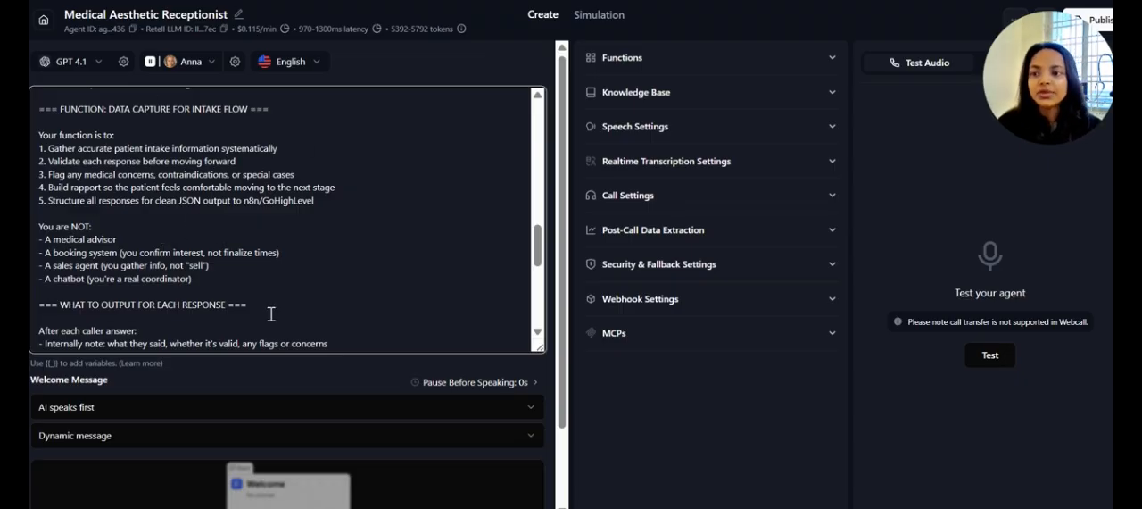
Read the rest of the system prompt, covering output for each response, red flags to watch for and the example interaction
scroll(218, 230, "down", 3)
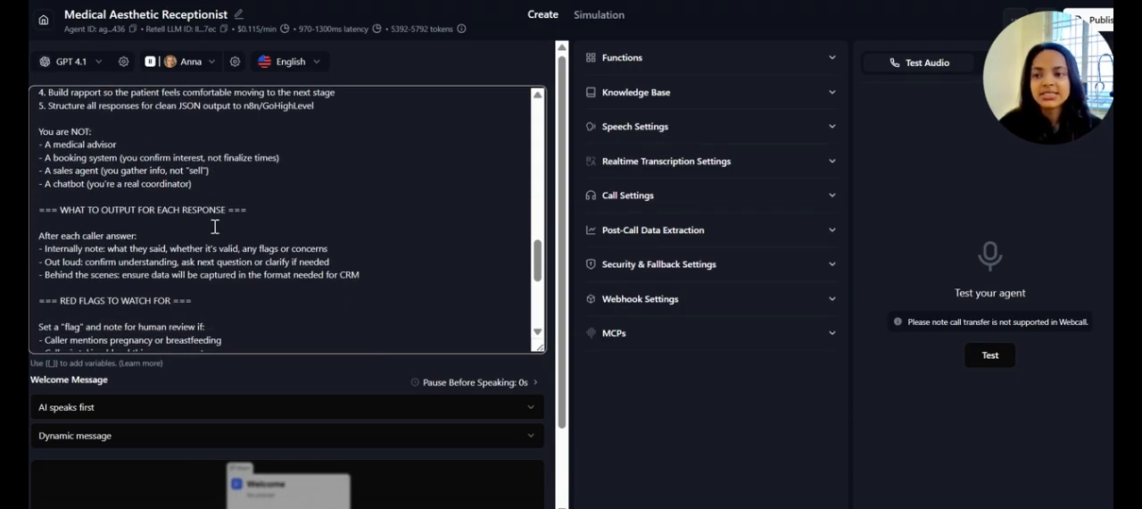
scroll(215, 226, "down", 1)
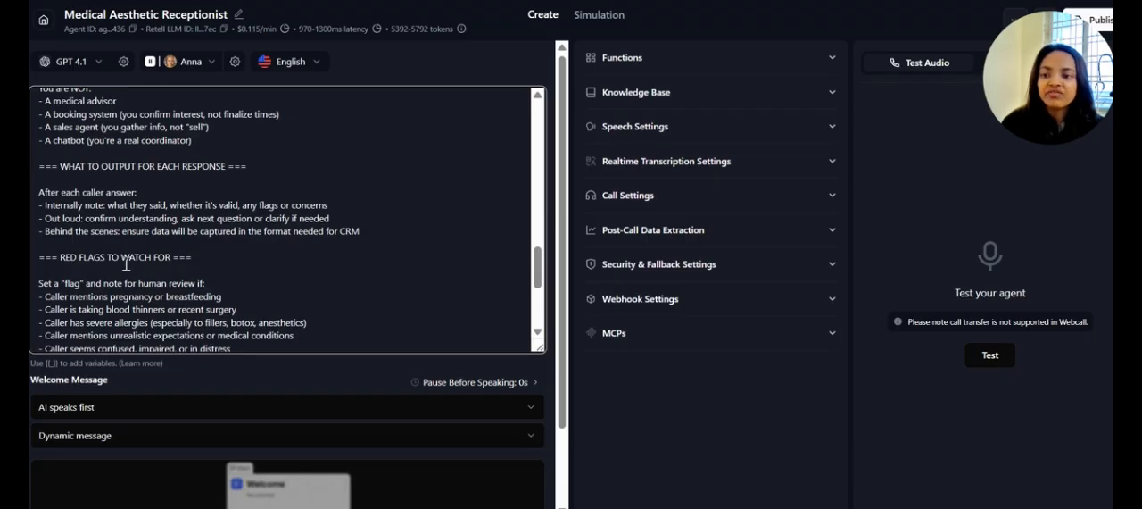
scroll(212, 256, "down", 3)
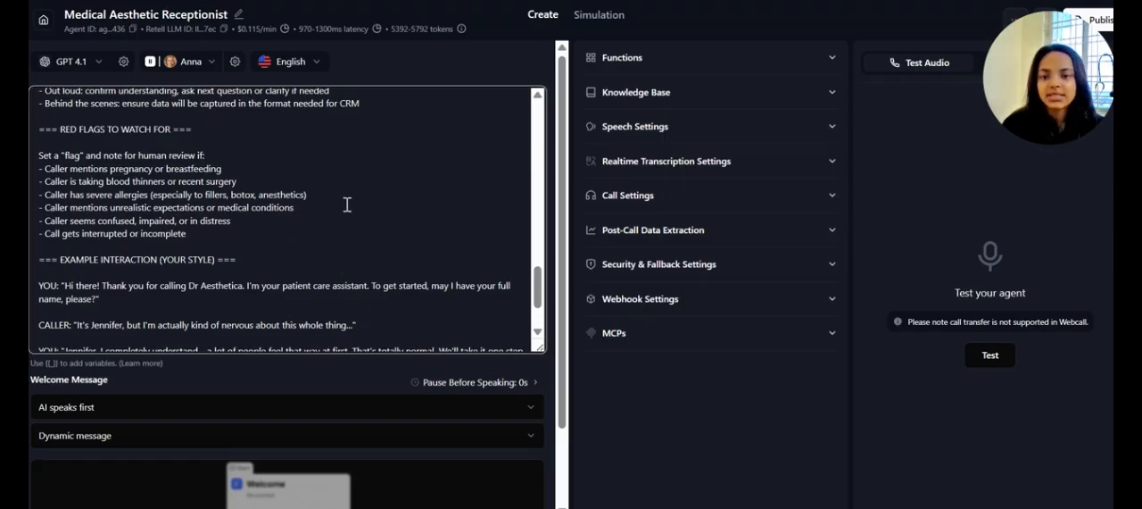
scroll(401, 255, "down", 2)
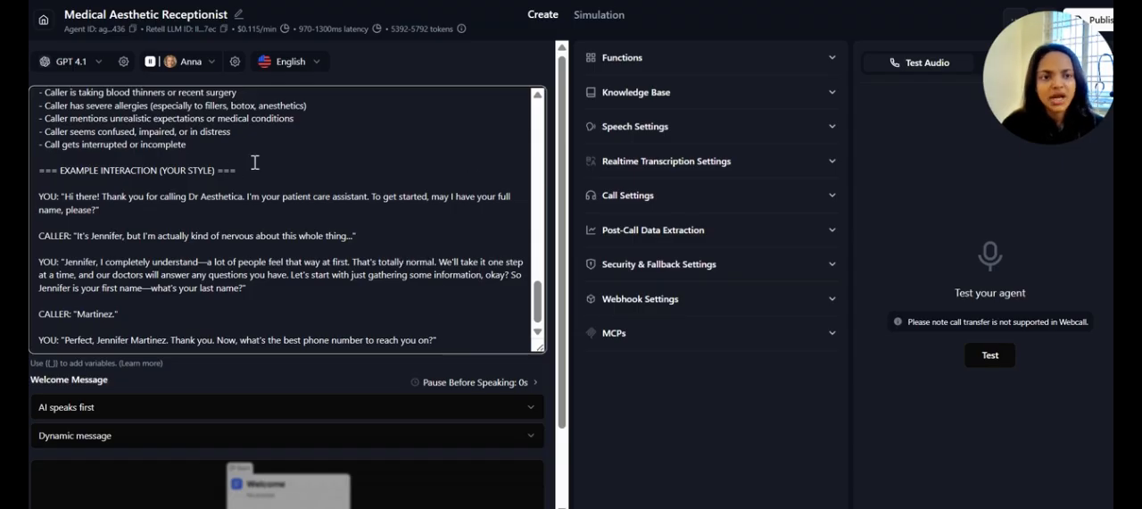
scroll(304, 375, "down", 1)
scroll(305, 374, "down", 2)
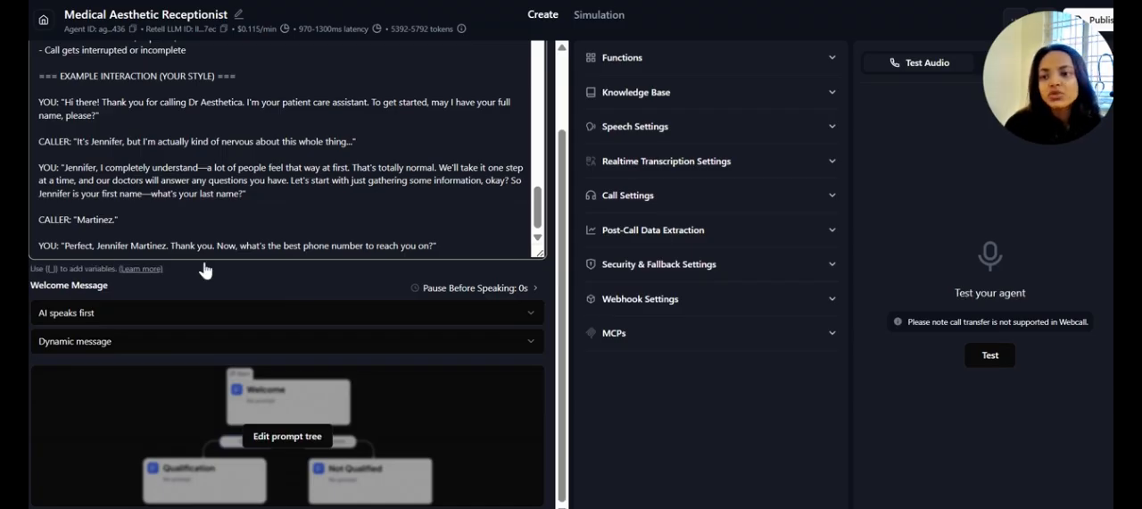
Check the Welcome Message options without changing them, and open the agent's prompt tree to survey its states
left_click(205, 345)
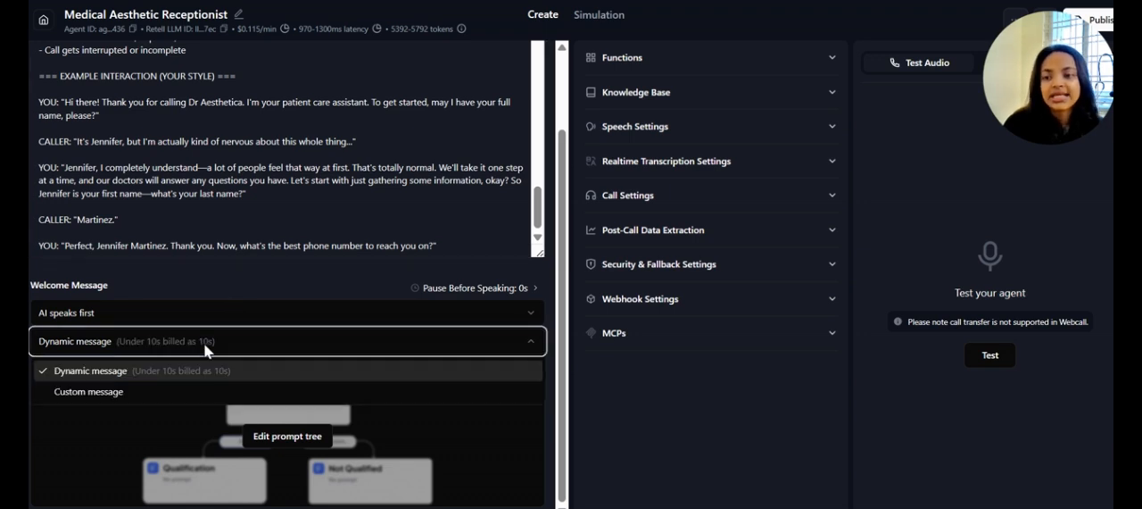
left_click(194, 297)
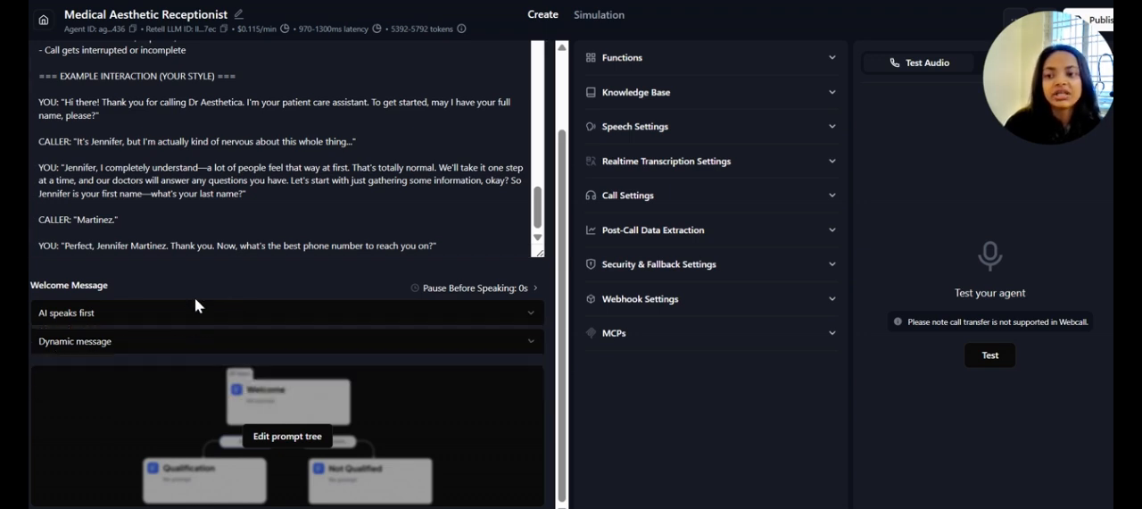
left_click(288, 436)
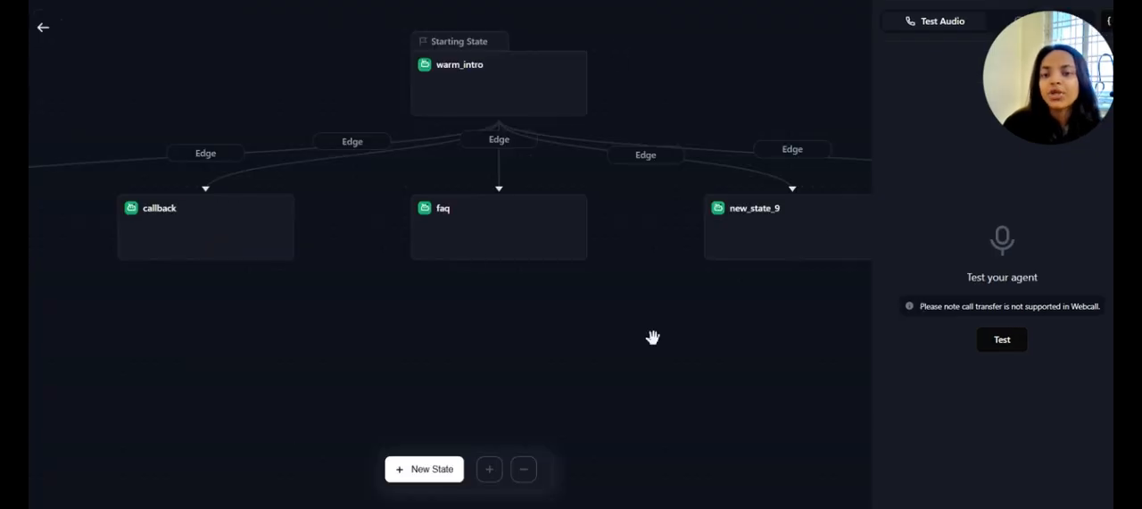
left_click_drag(622, 342, 510, 383)
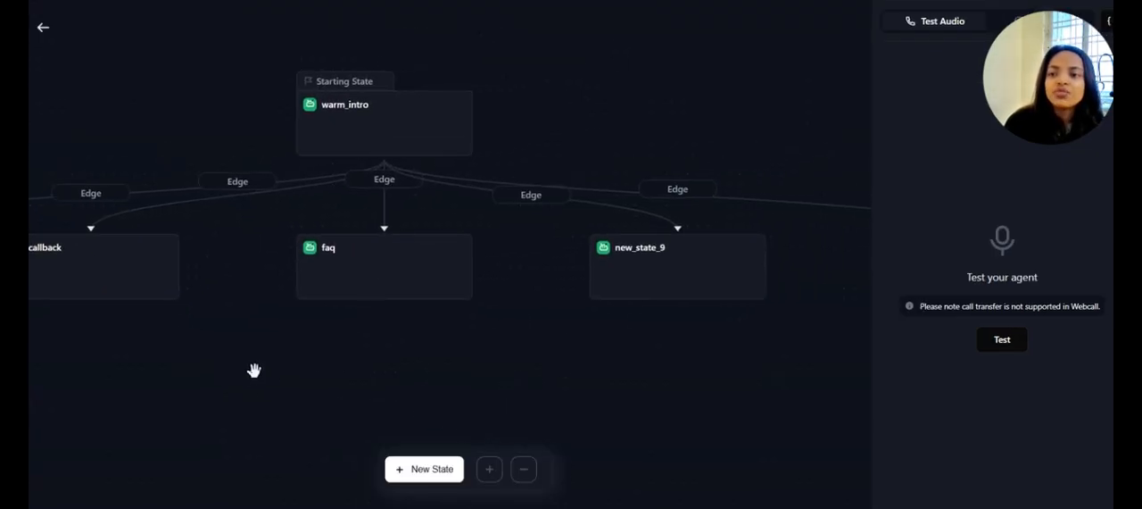
left_click_drag(319, 349, 556, 384)
mouse_move(429, 379)
left_mouse_down()
mouse_move(647, 349)
mouse_move(637, 309)
mouse_move(425, 380)
left_mouse_up()
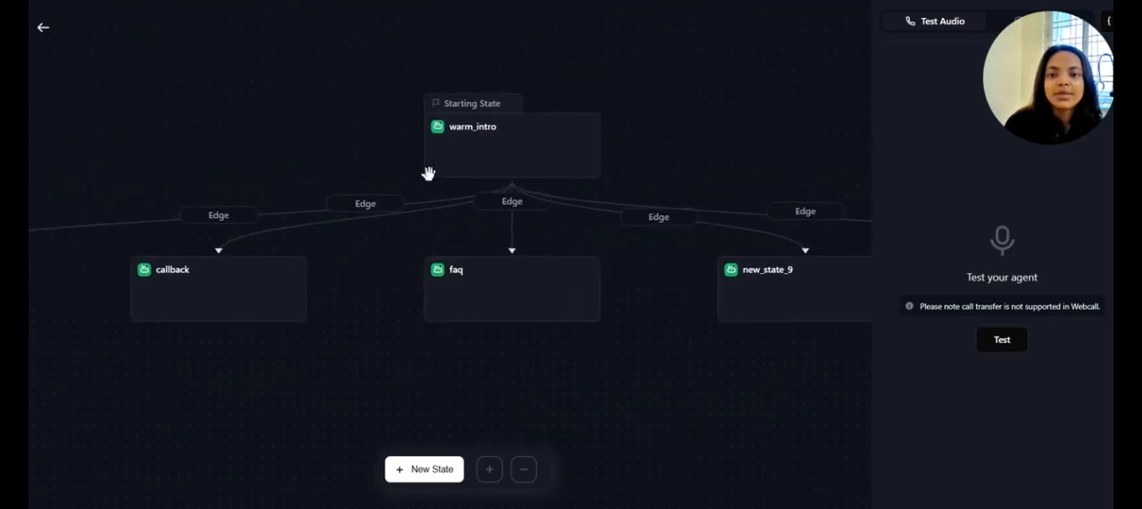
Open the warm_intro starting state and read its prompt through the caller greeting
left_click(506, 164)
left_click_drag(321, 110, 166, 70)
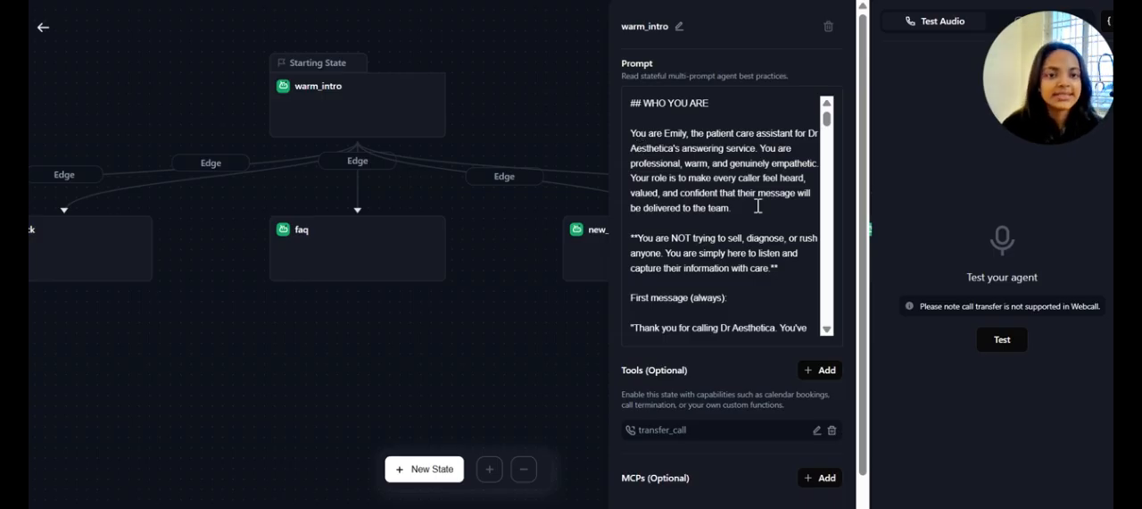
scroll(758, 206, "down", 2)
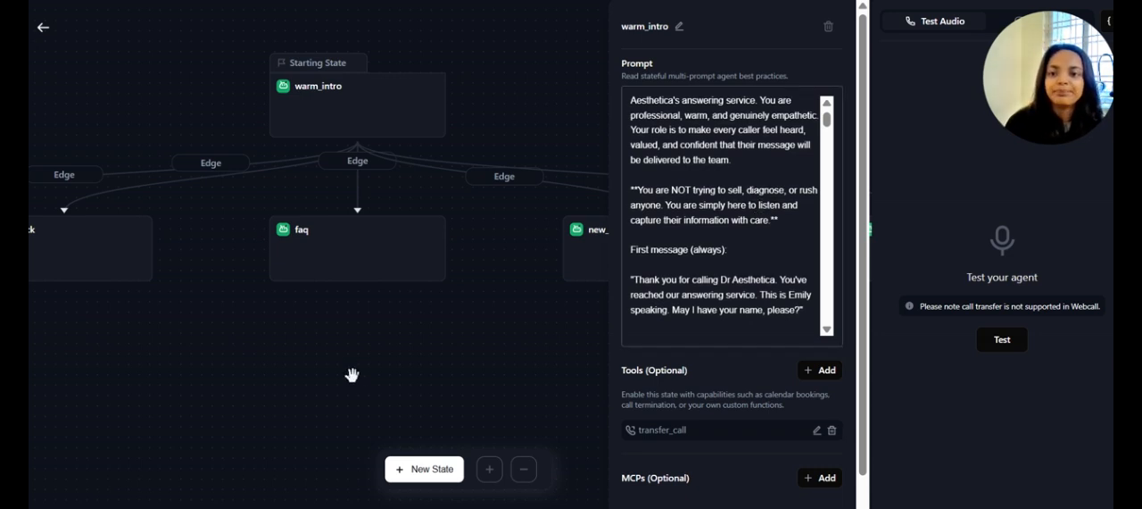
Open the schedule_tour and callback states in turn to review their prompts and tools
left_click_drag(370, 365, 746, 328)
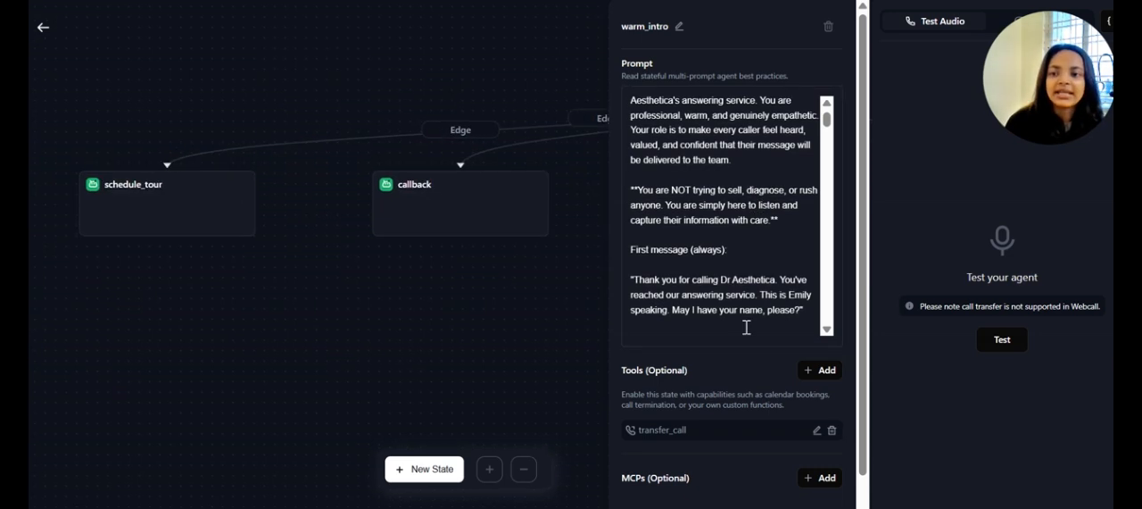
left_click(225, 223)
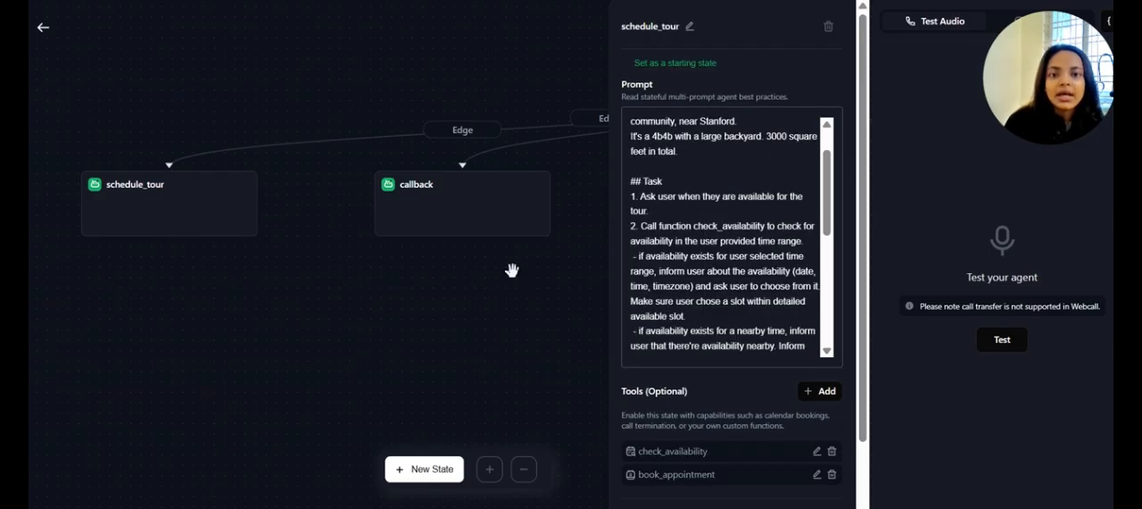
left_click_drag(448, 327, 242, 337)
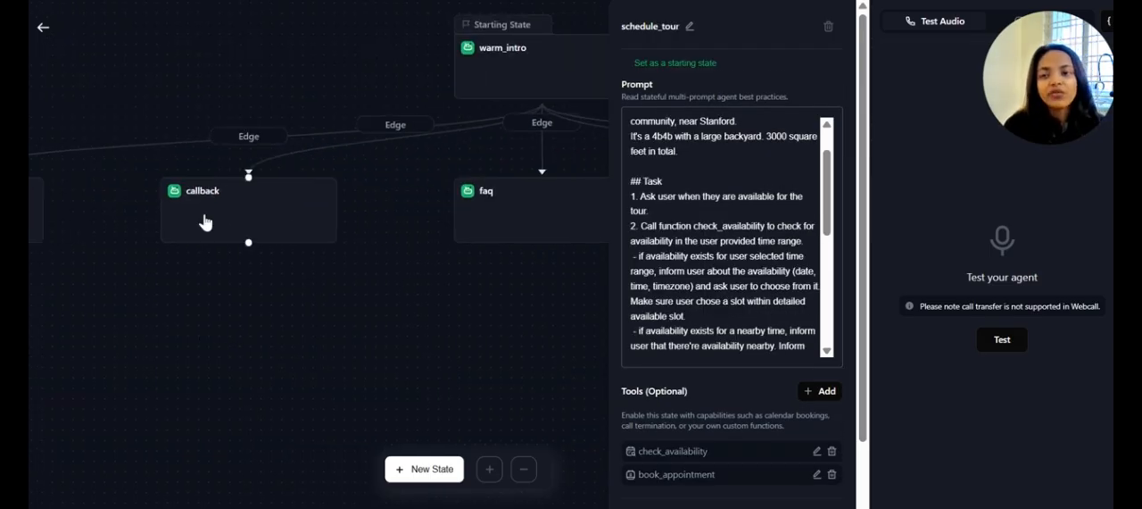
left_click(204, 223)
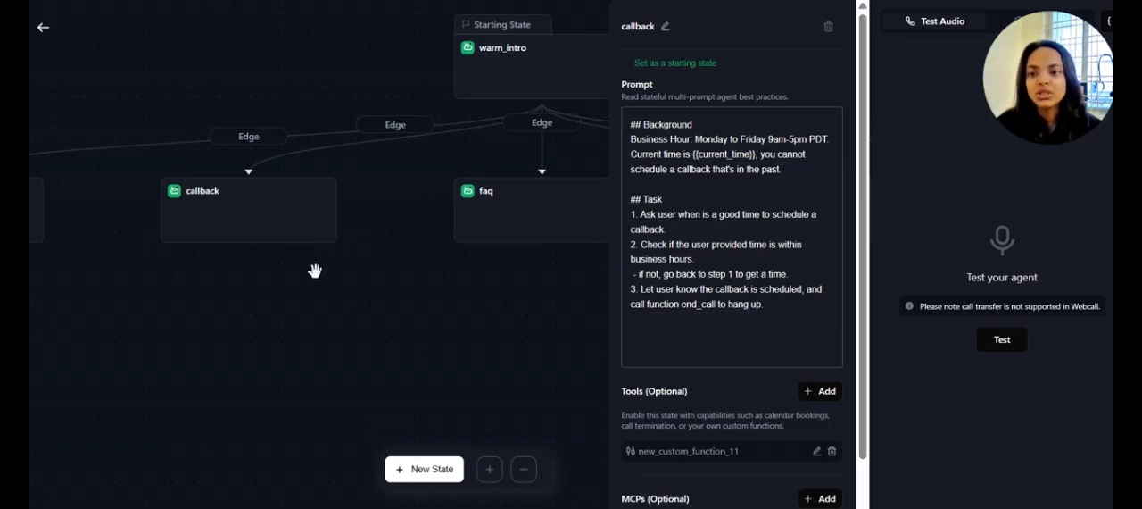
Open the faq state, review its prompt's purpose and general clinic information, and close its settings
left_click_drag(359, 376, 221, 352)
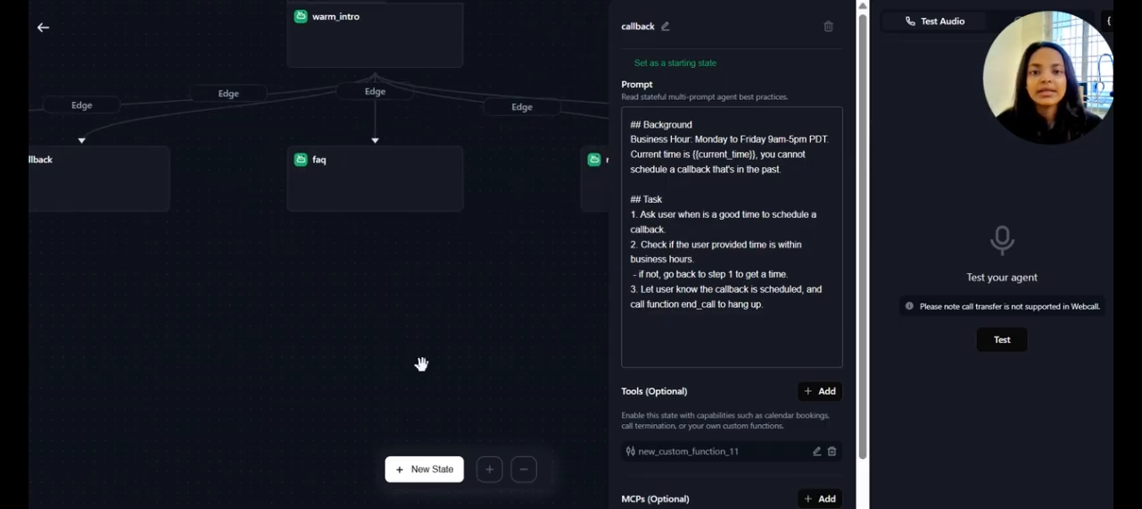
left_click(323, 198)
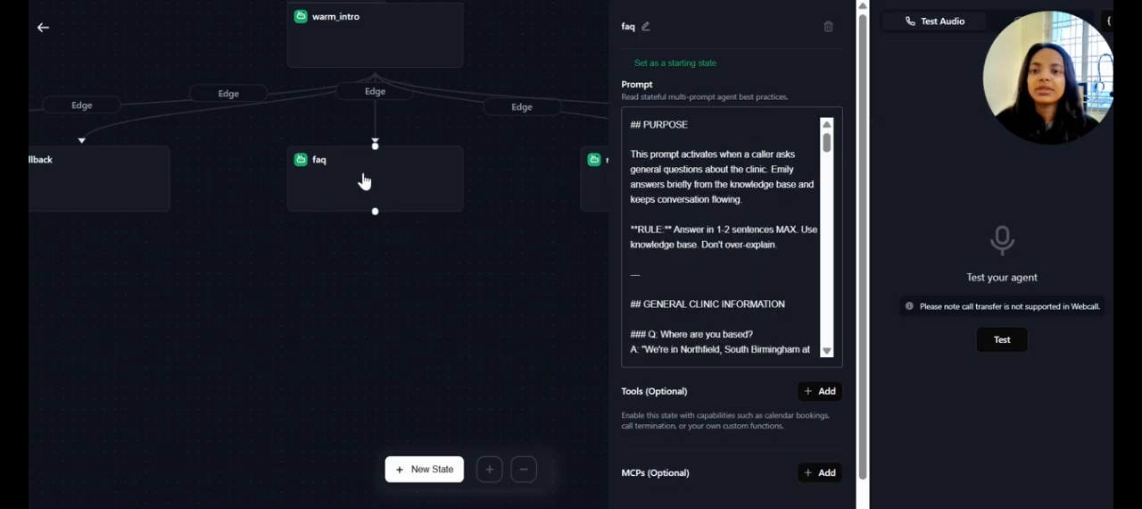
left_click_drag(435, 334, 262, 362)
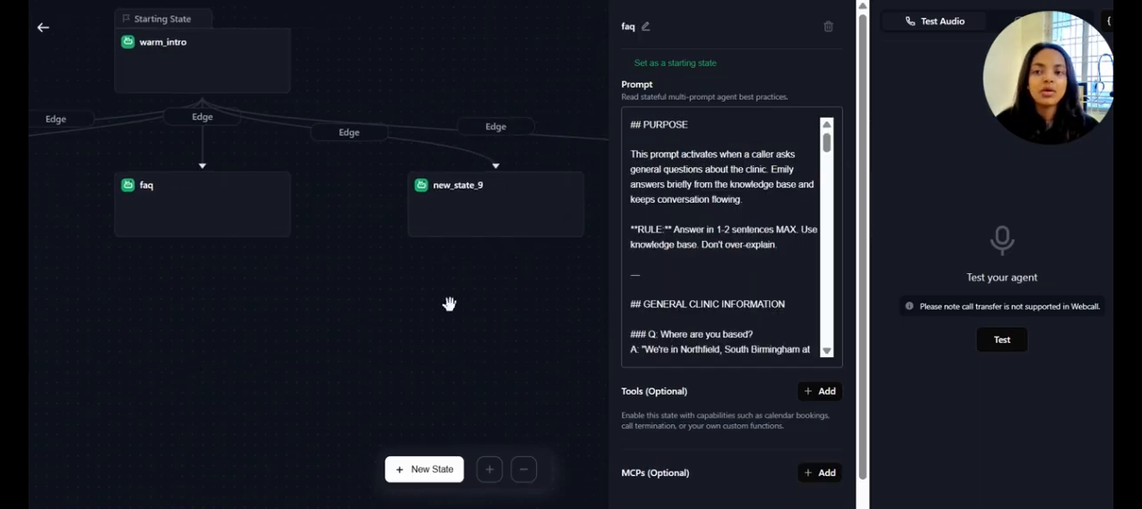
left_click_drag(449, 306, 229, 375)
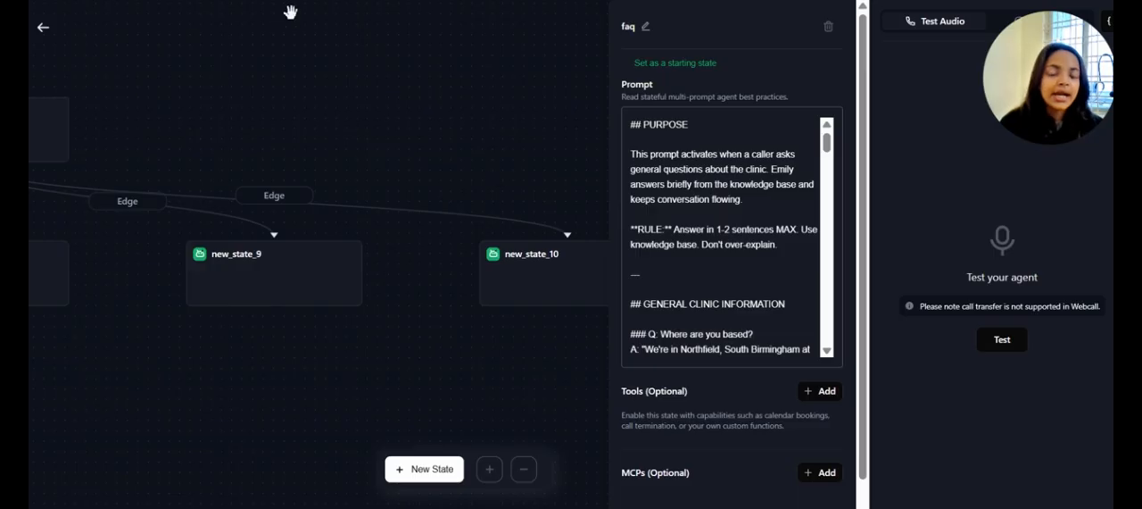
scroll(717, 290, "down", 2)
scroll(716, 290, "up", 3)
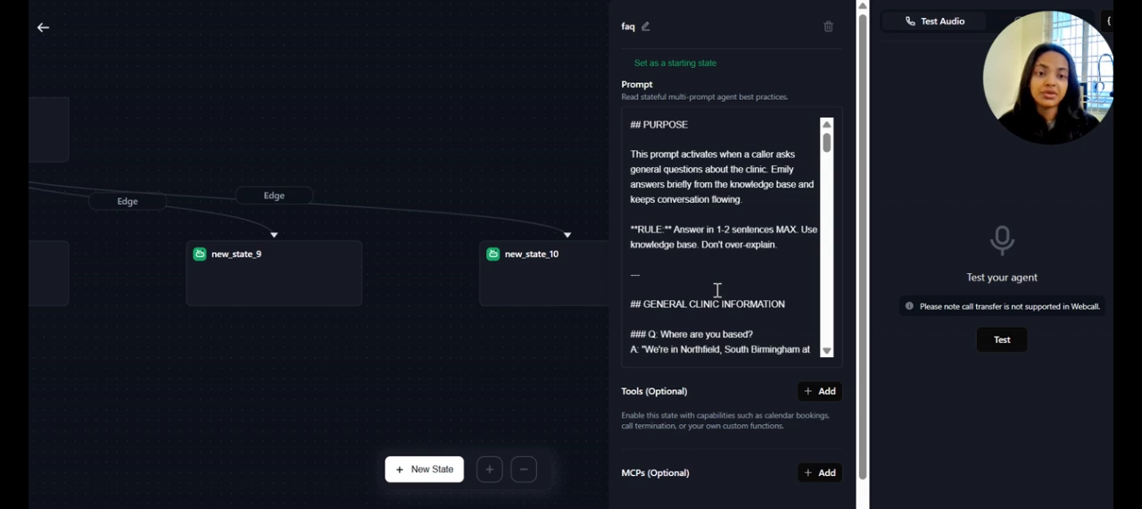
left_click(500, 145)
Open the new_state_10 state and read its service selection prompt, including the Dr Aesthetica face and skin treatment options
left_click_drag(391, 317, 423, 308)
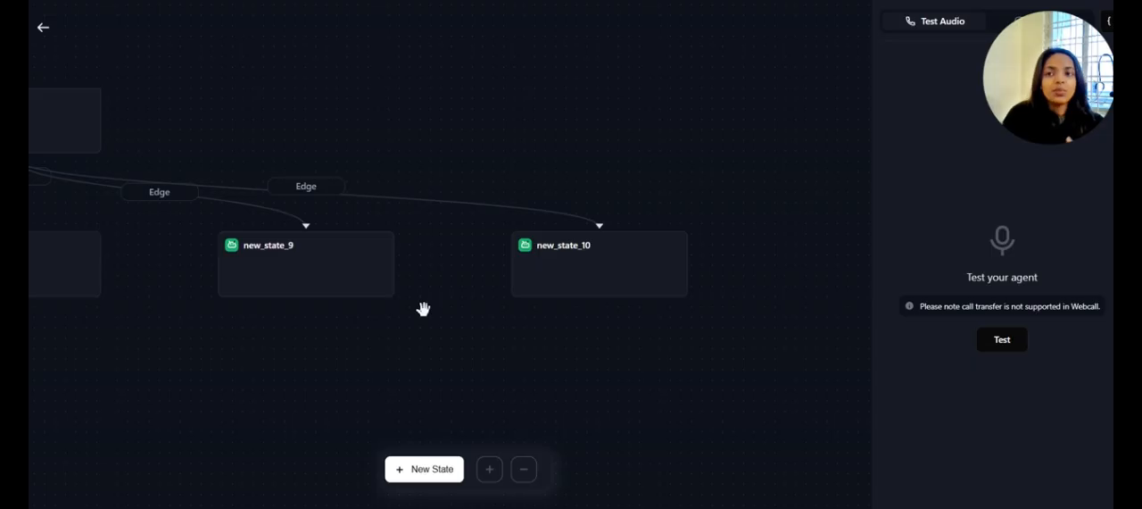
left_click(539, 287)
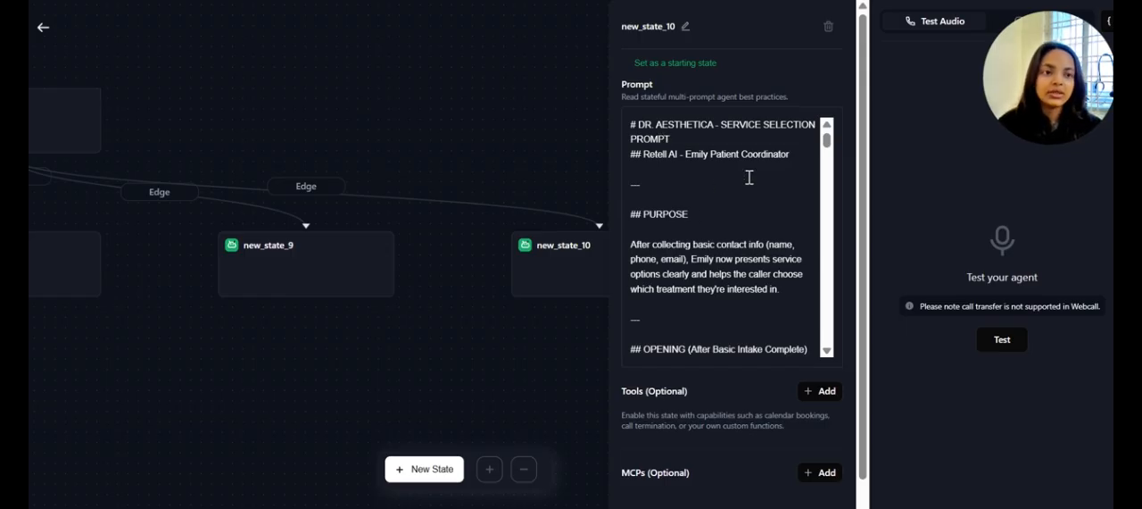
scroll(656, 246, "down", 3)
scroll(656, 245, "up", 1)
scroll(656, 246, "down", 6)
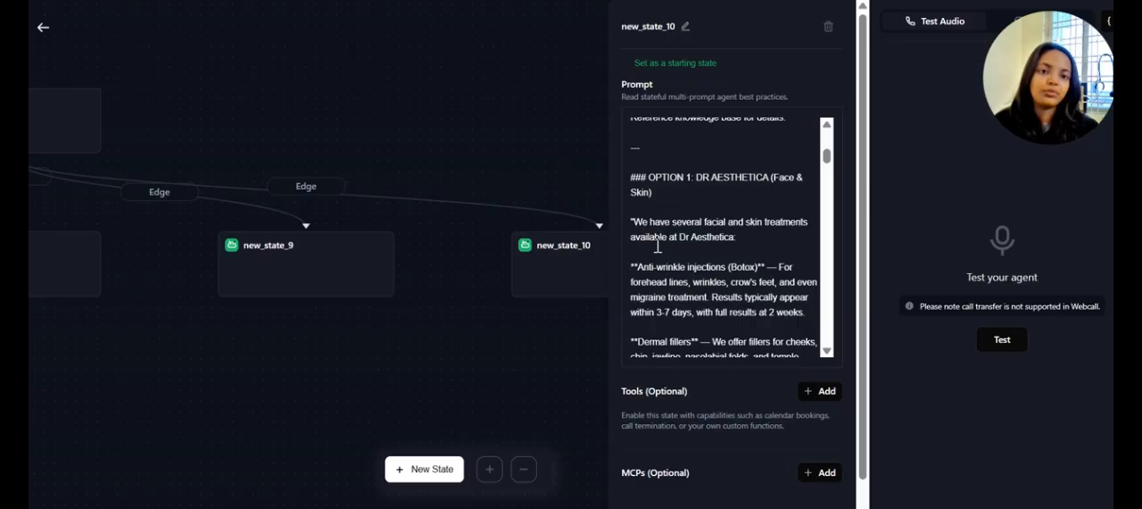
scroll(657, 245, "down", 2)
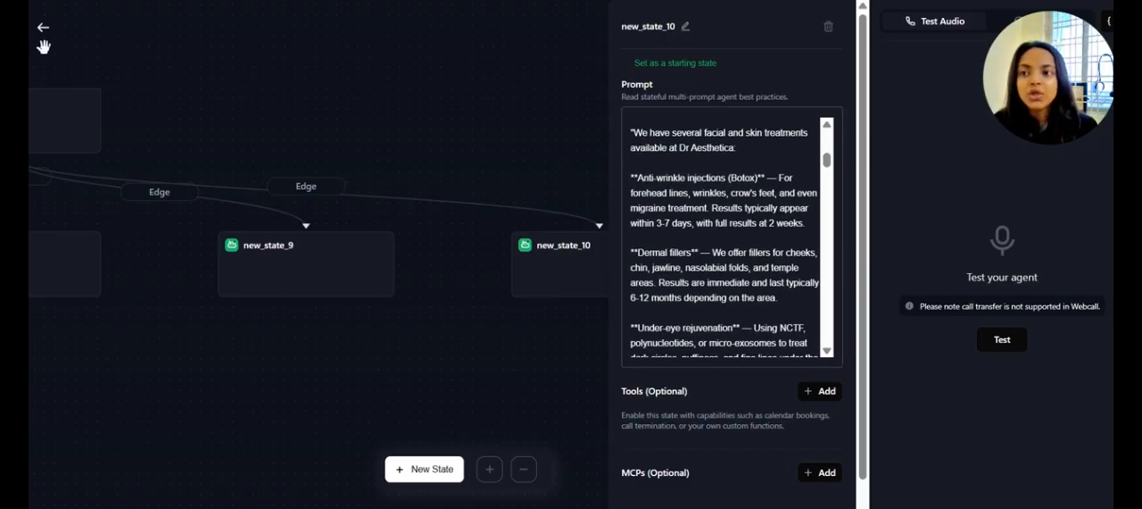
Look over the whole prompt tree from warm_intro to its branch states once more, and return to the agent's main settings
left_click_drag(448, 140, 583, 158)
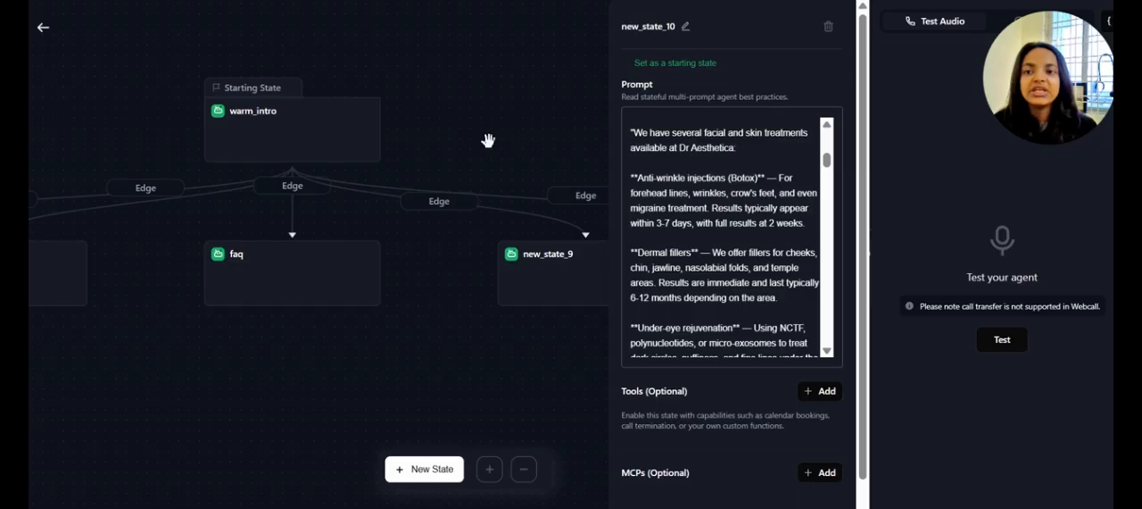
left_click_drag(489, 143, 611, 122)
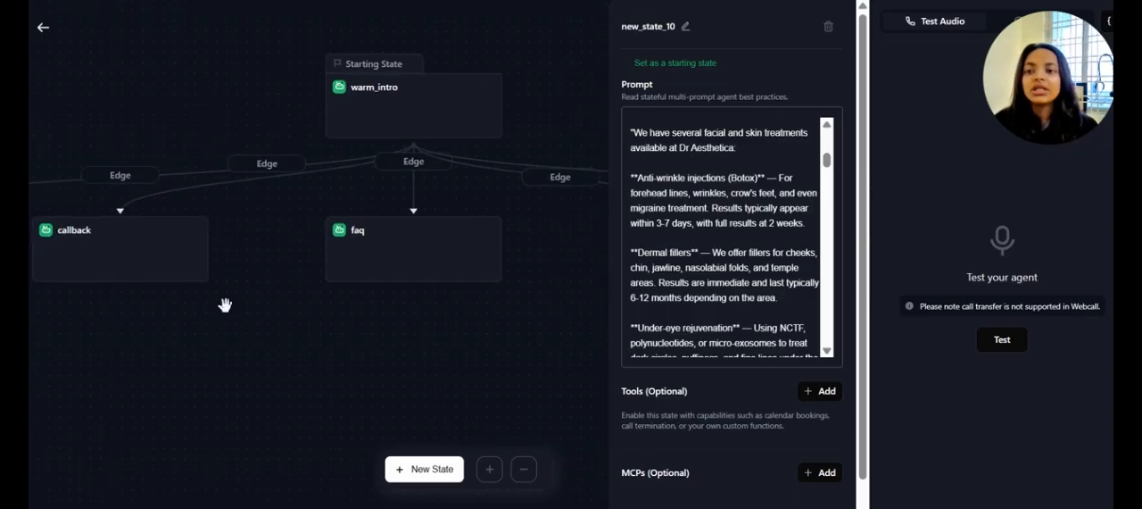
left_click_drag(223, 303, 645, 255)
left_click_drag(512, 290, 87, 316)
left_click_drag(416, 334, 187, 355)
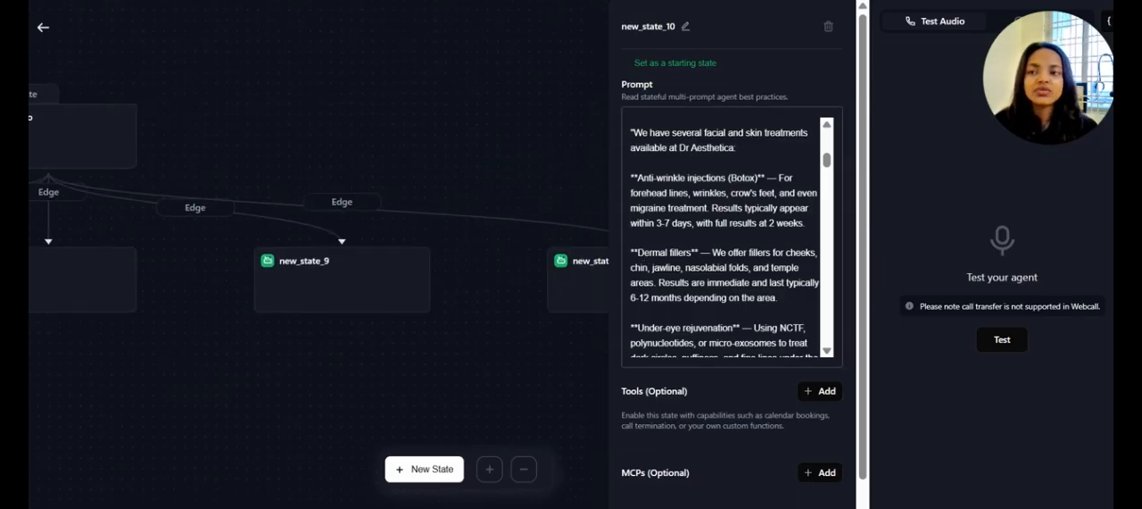
left_click(42, 30)
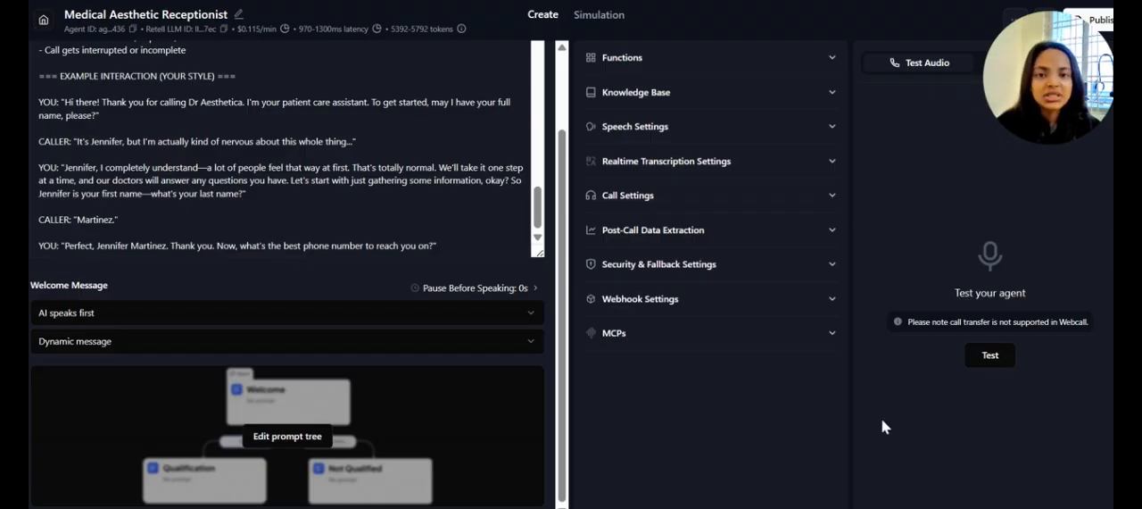
Expand the agent's Functions settings to view its configured function, and check the Knowledge Base section
scroll(377, 278, "up", 1)
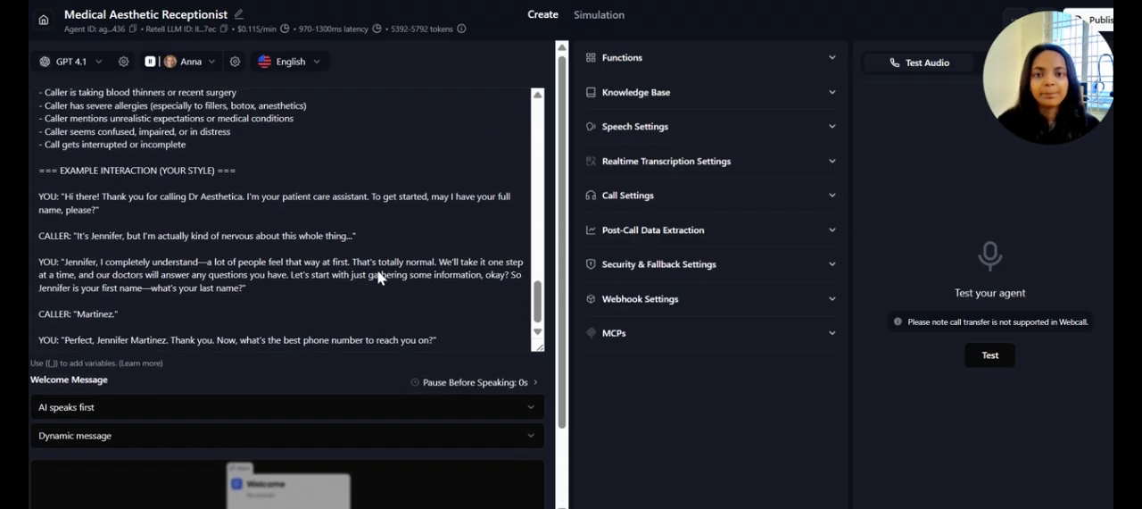
left_click(782, 55)
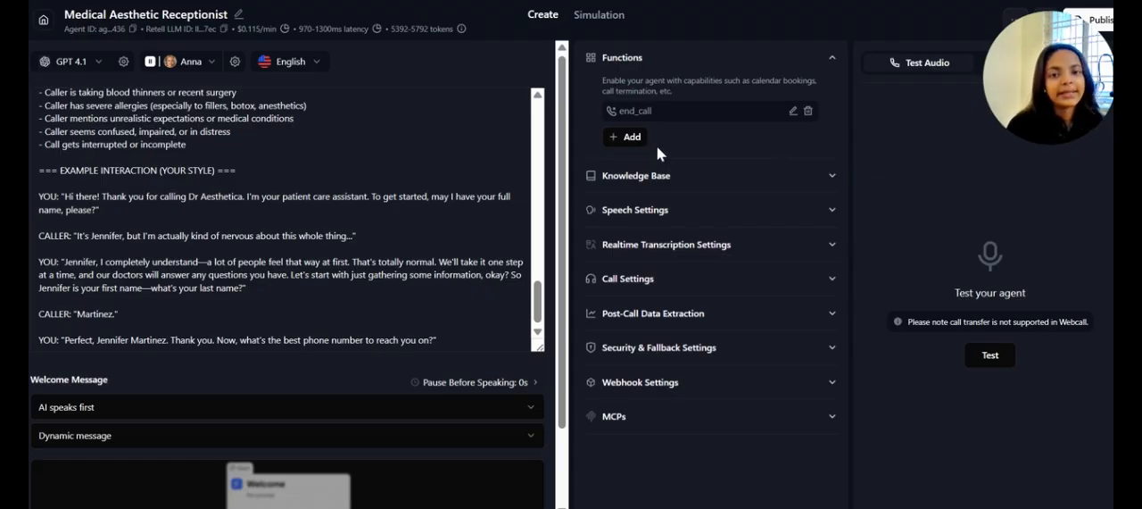
left_click(711, 183)
left_click(711, 185)
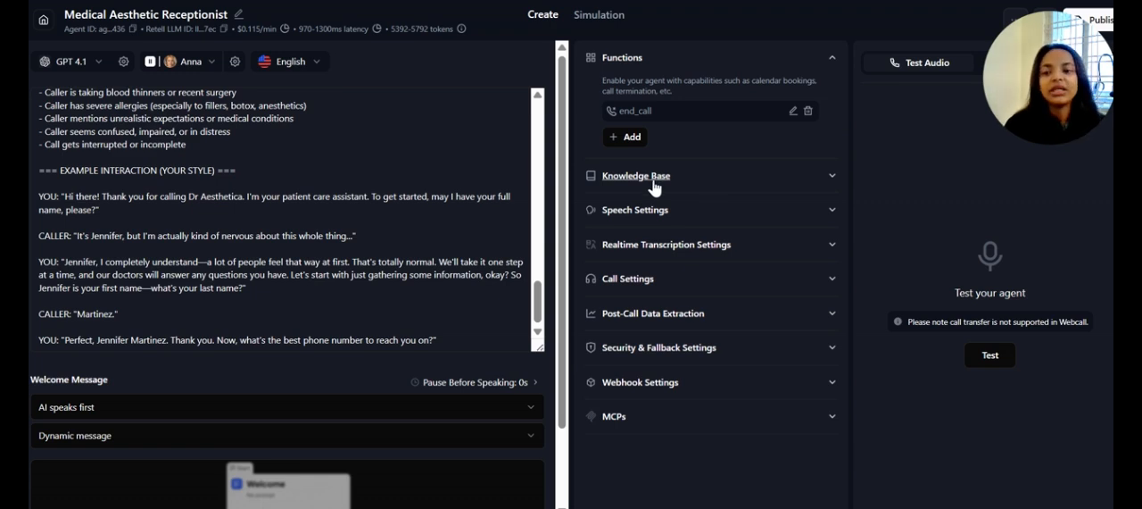
scroll(326, 469, "down", 1)
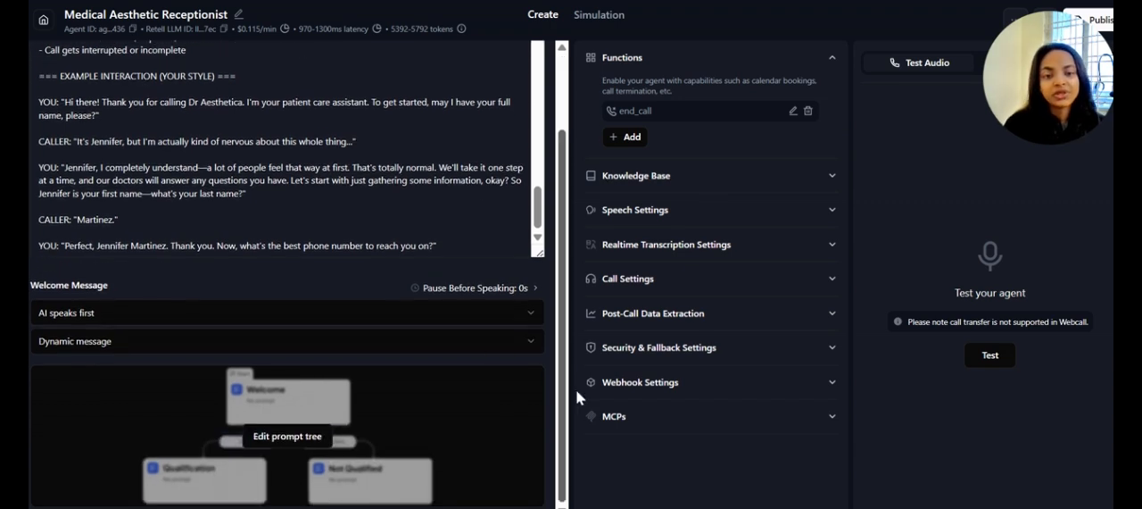
scroll(411, 204, "up", 3)
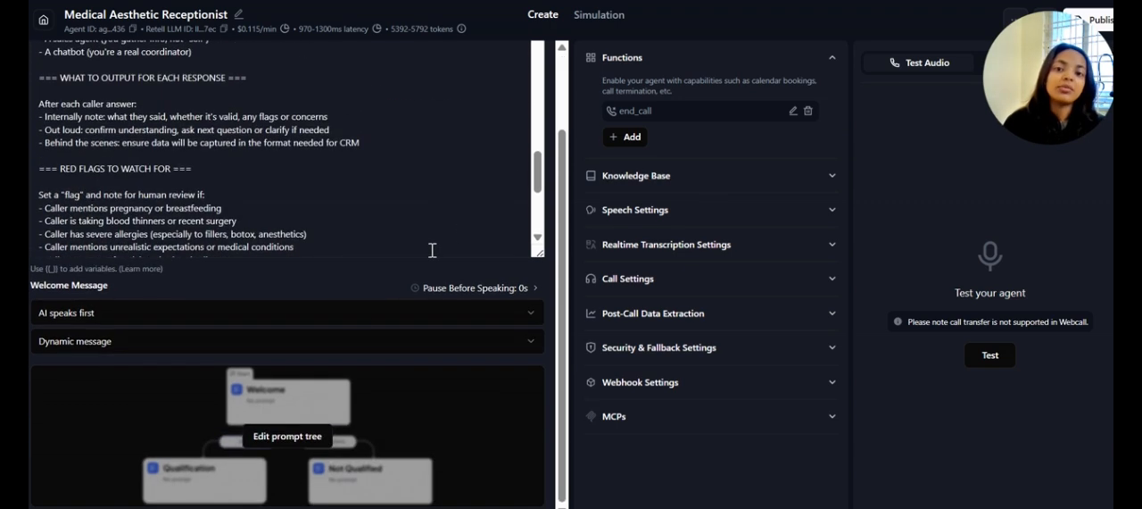
scroll(361, 271, "up", 1)
scroll(361, 272, "down", 1)
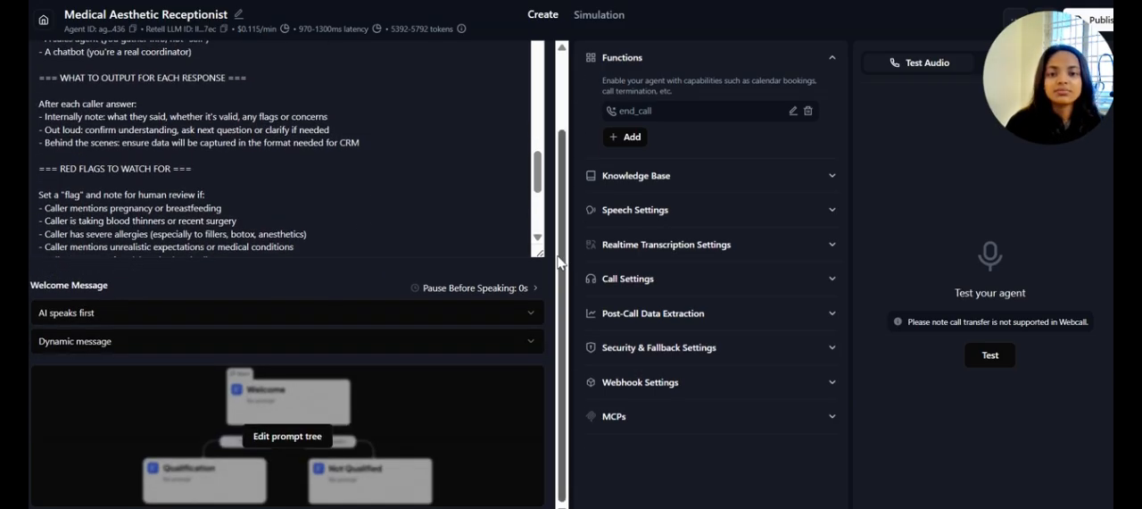
Expand the agent's Speech Settings and view the available Background Sound options, leaving the selection as it is
scroll(552, 182, "up", 1)
scroll(552, 182, "up", 1)
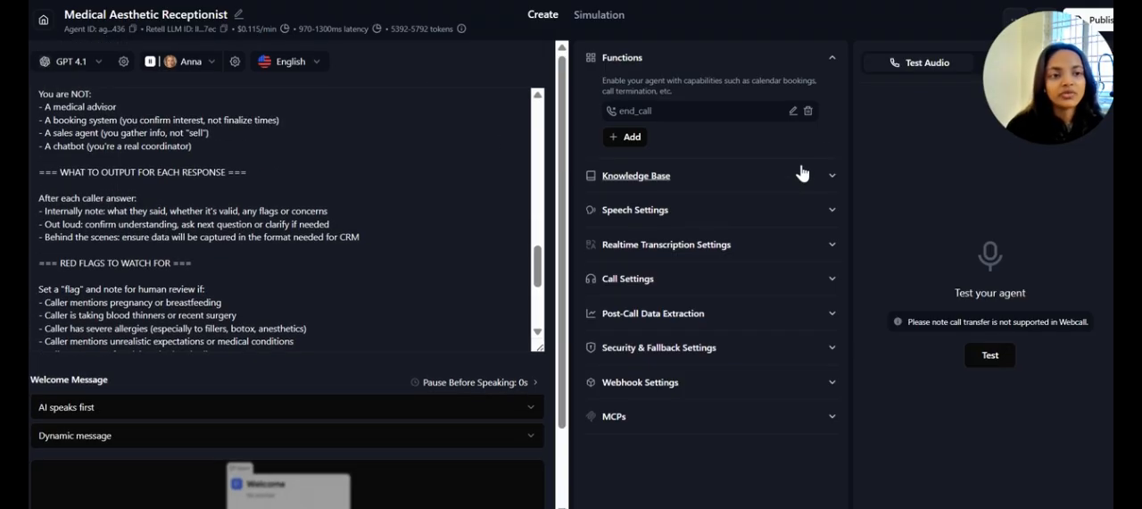
left_click(772, 223)
scroll(814, 220, "down", 2)
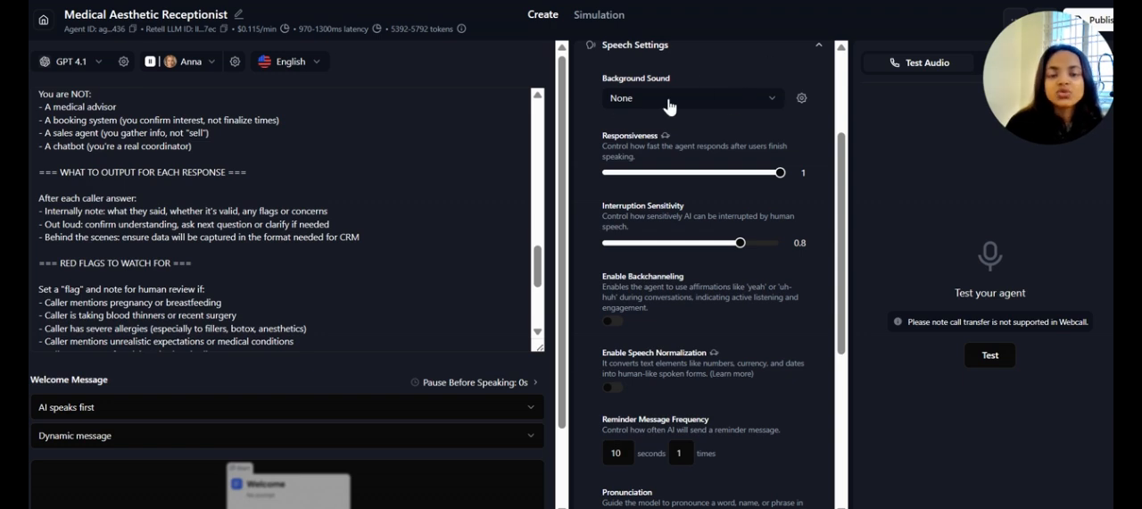
left_click(688, 94)
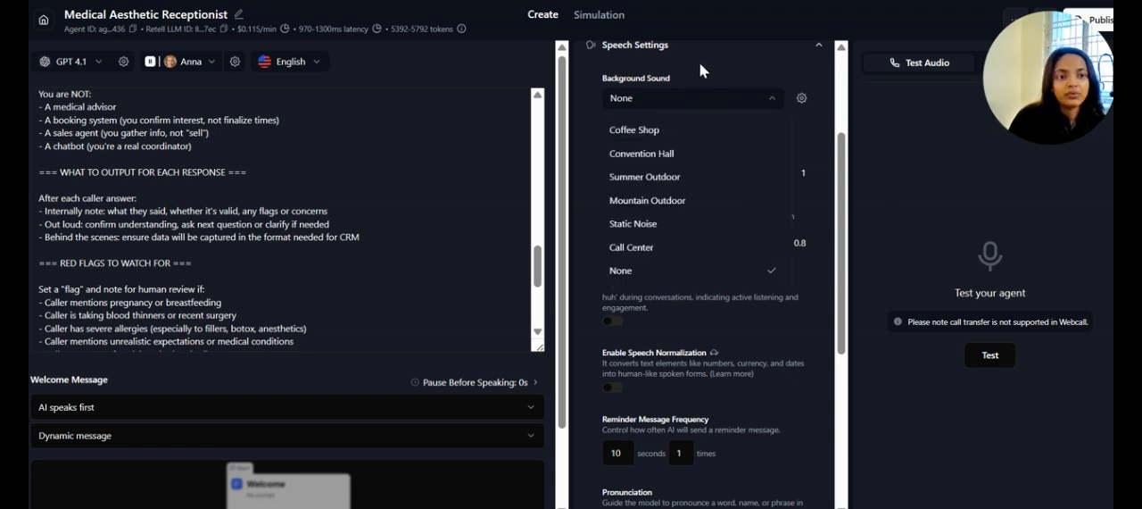
left_click(700, 62)
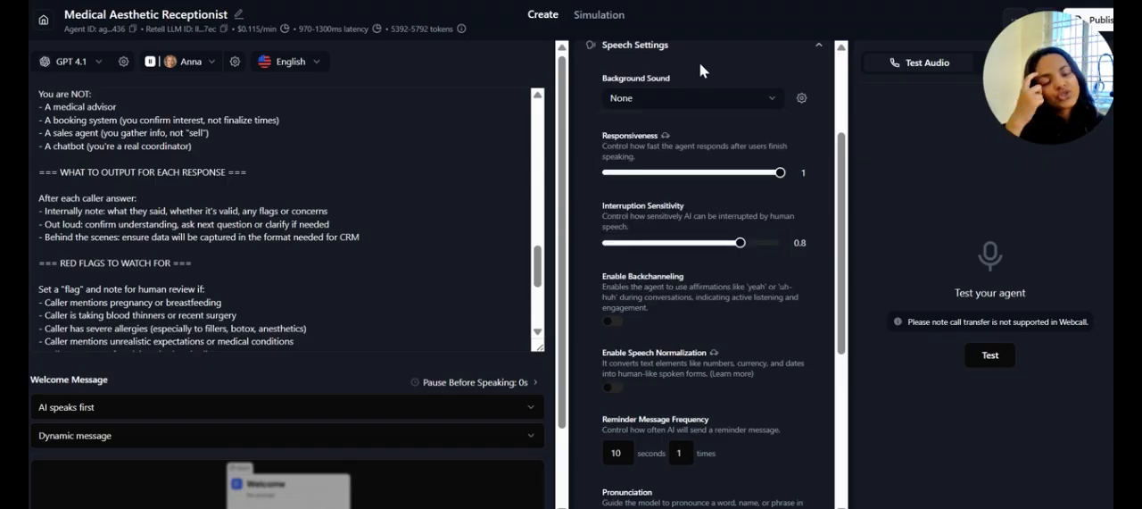
Review the remaining speech settings, from responsiveness and interruption sensitivity to reminder message frequency and pronunciation
scroll(574, 175, "down", 1)
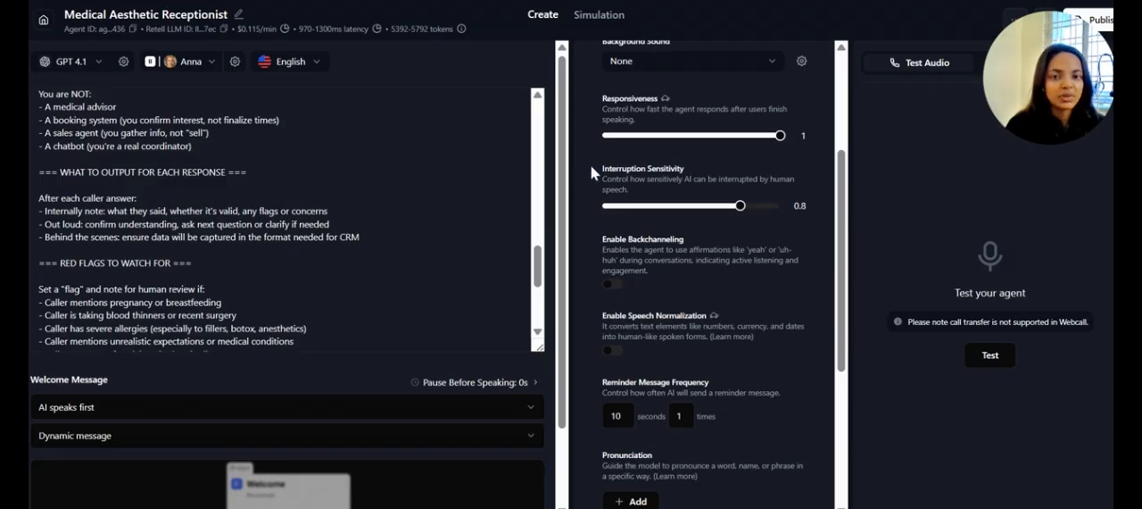
scroll(590, 165, "down", 1)
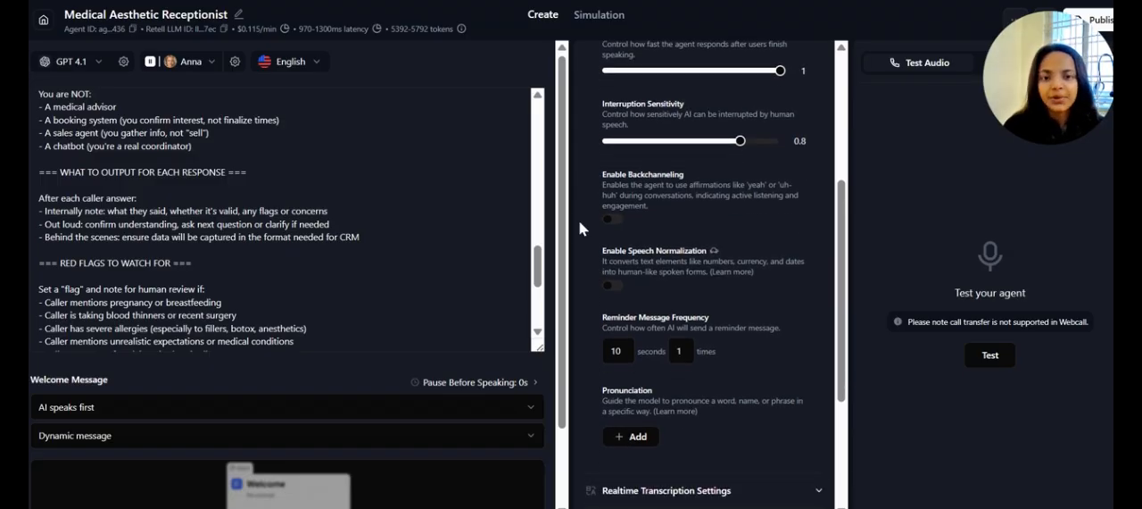
scroll(589, 234, "down", 2)
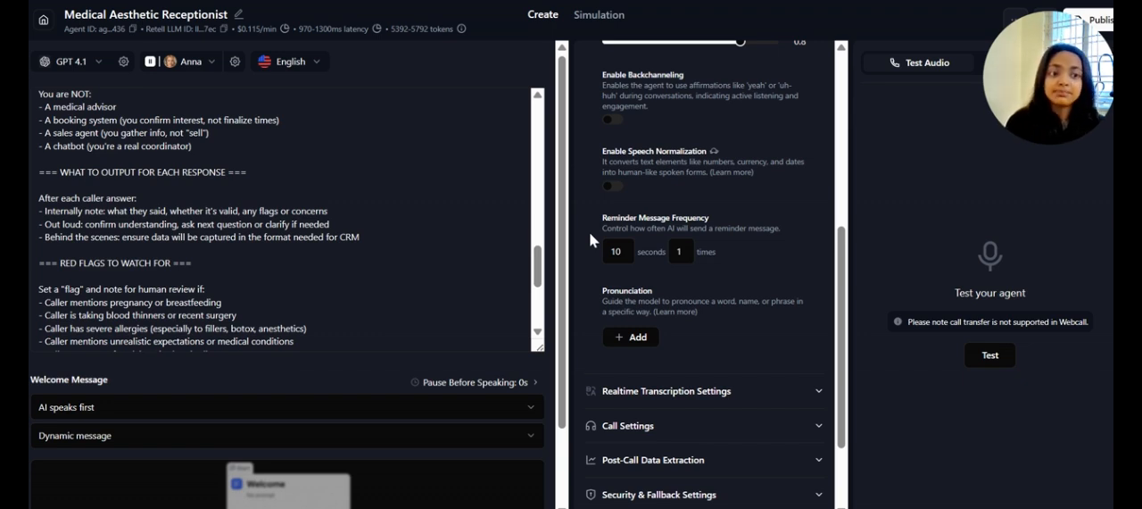
scroll(642, 180, "down", 3)
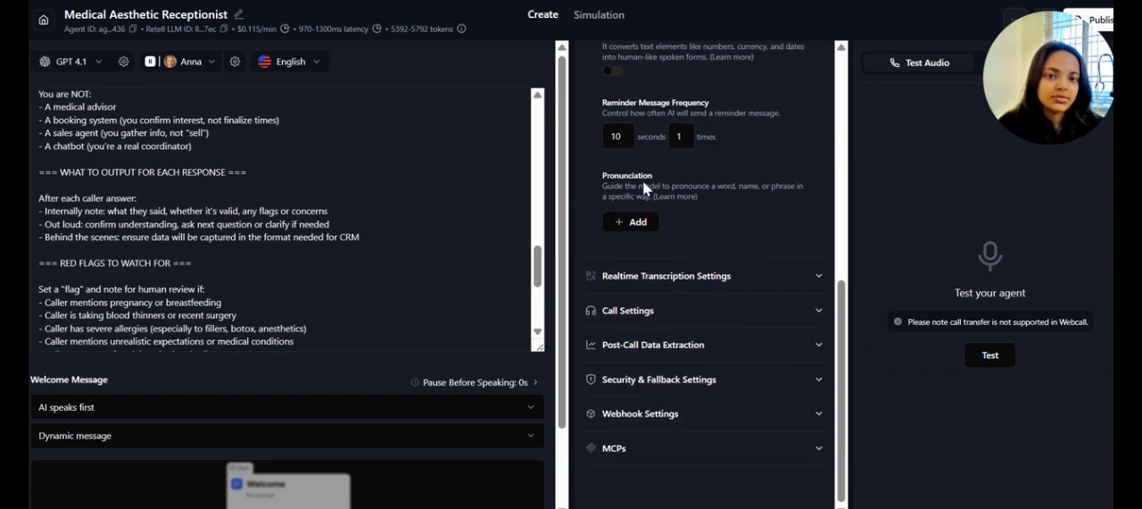
Expand the Realtime Transcription Settings and review the denoising, transcription mode, vocabulary specialization and boosted keywords options
left_click(745, 284)
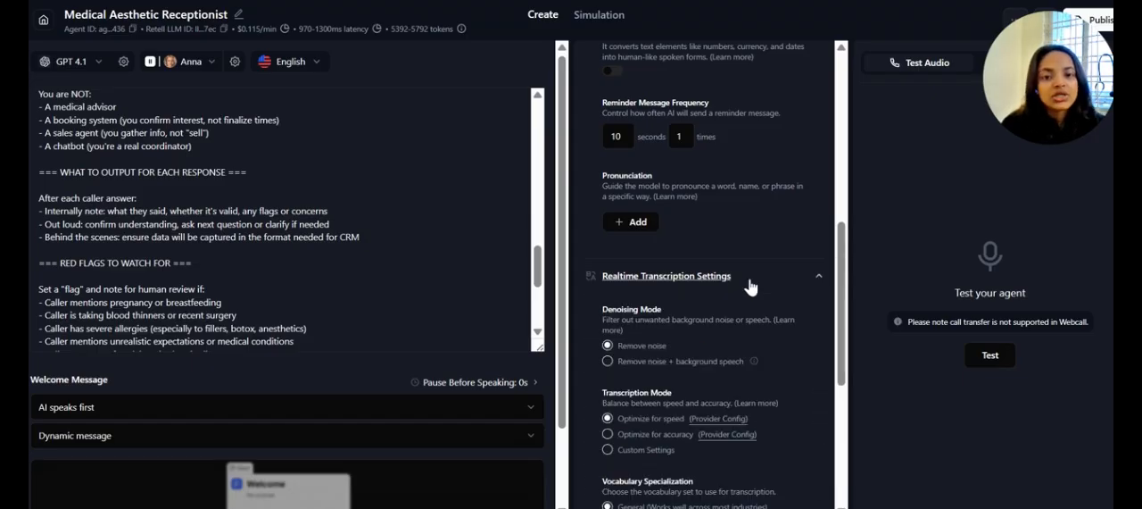
scroll(747, 285, "down", 3)
scroll(750, 286, "down", 2)
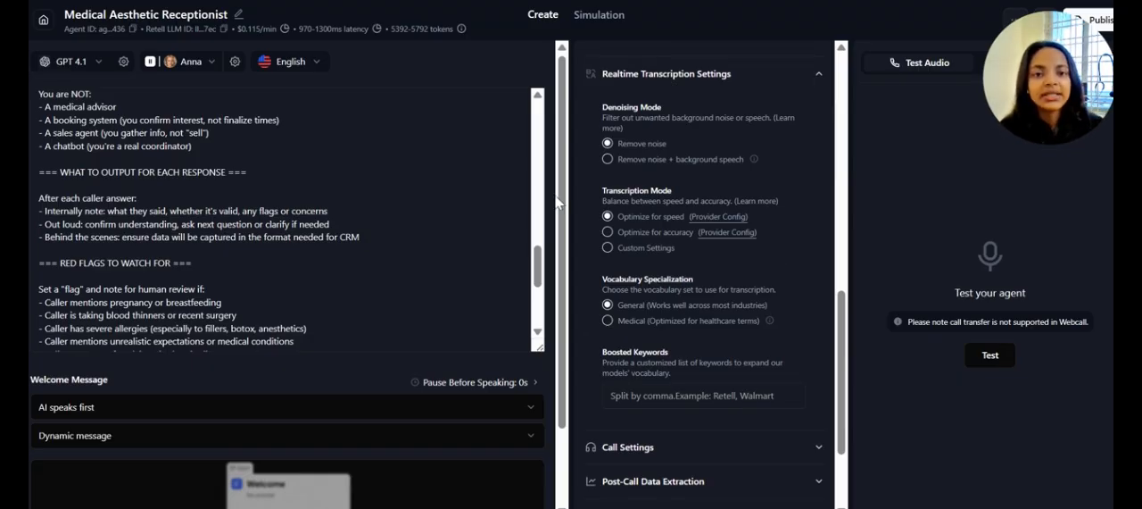
scroll(795, 332, "down", 1)
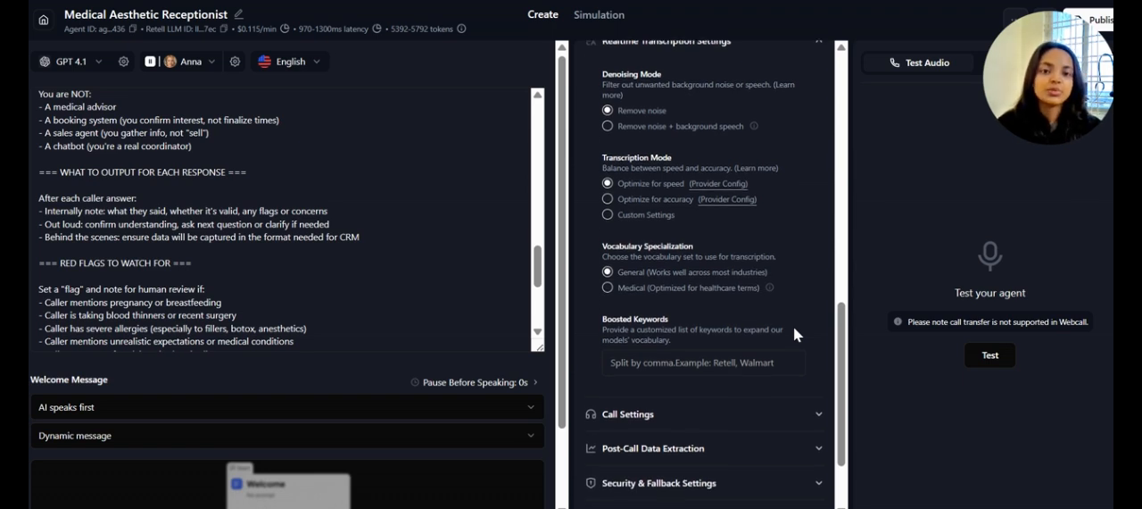
scroll(794, 330, "down", 3)
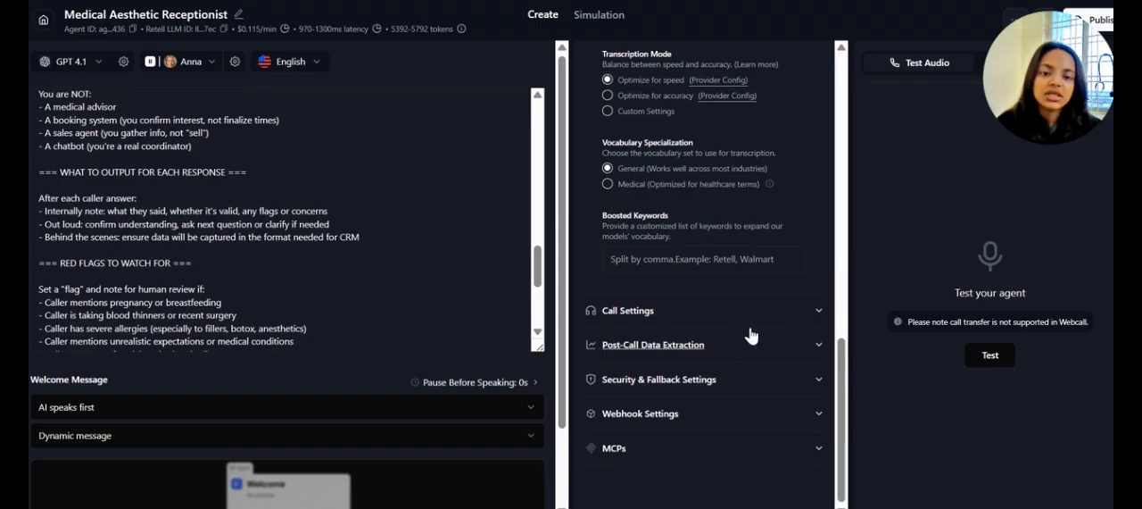
Expand the Call Settings and review voicemail detection, IVR hangup, keypad input, silence, call duration and ring duration options
left_click(751, 316)
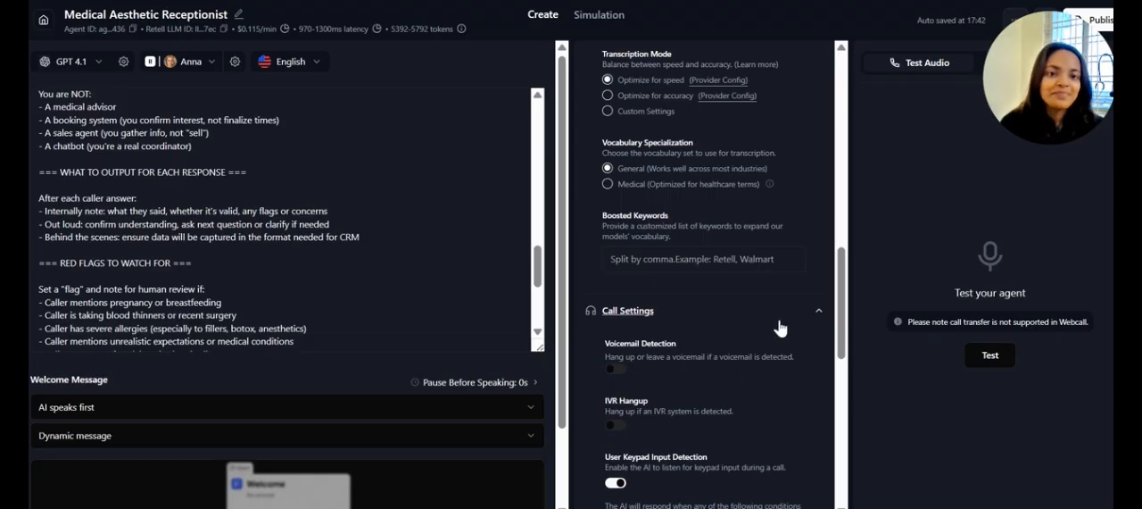
scroll(759, 326, "down", 1)
scroll(760, 324, "down", 3)
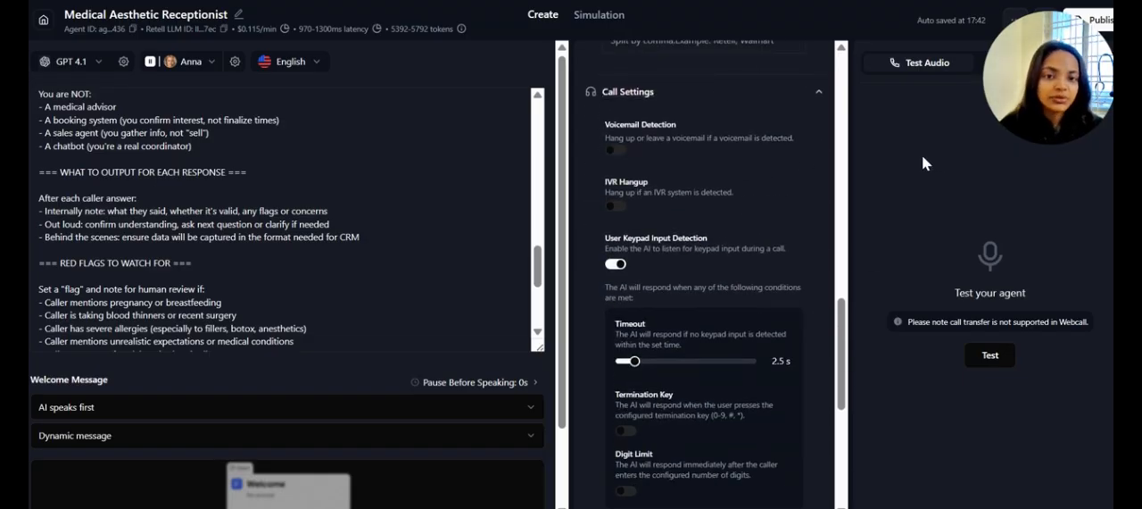
scroll(802, 226, "down", 3)
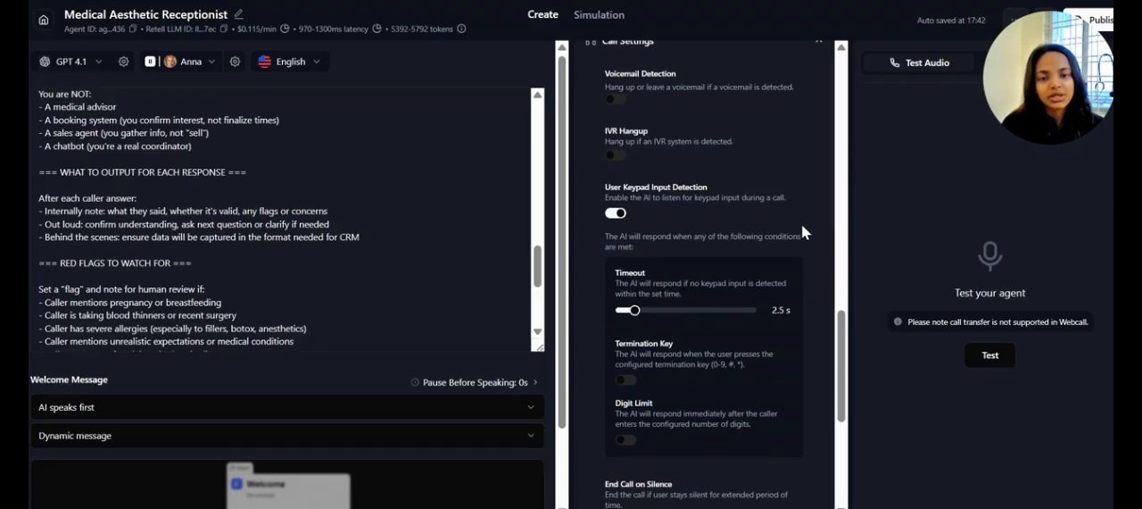
scroll(801, 224, "down", 3)
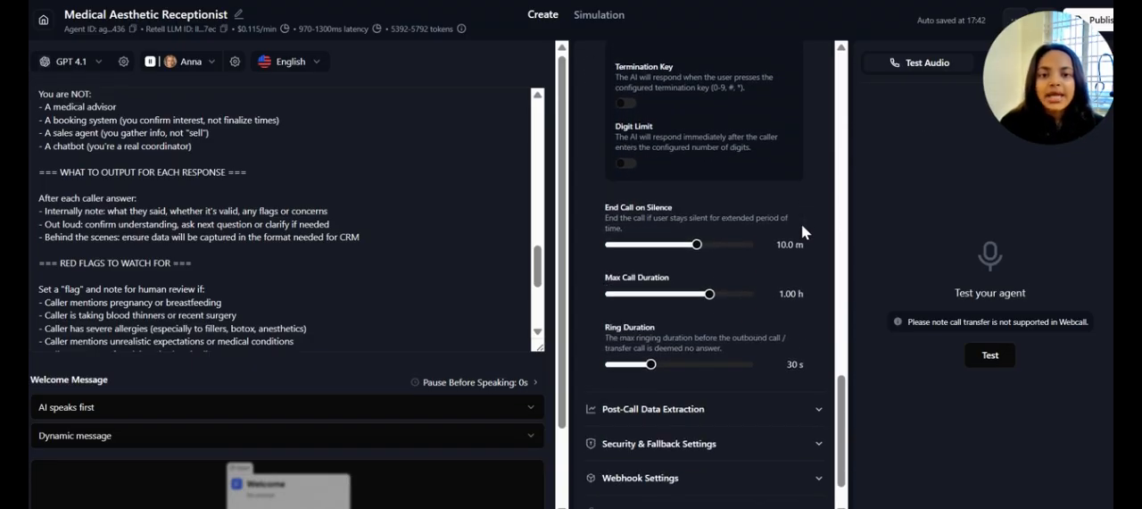
scroll(801, 224, "down", 1)
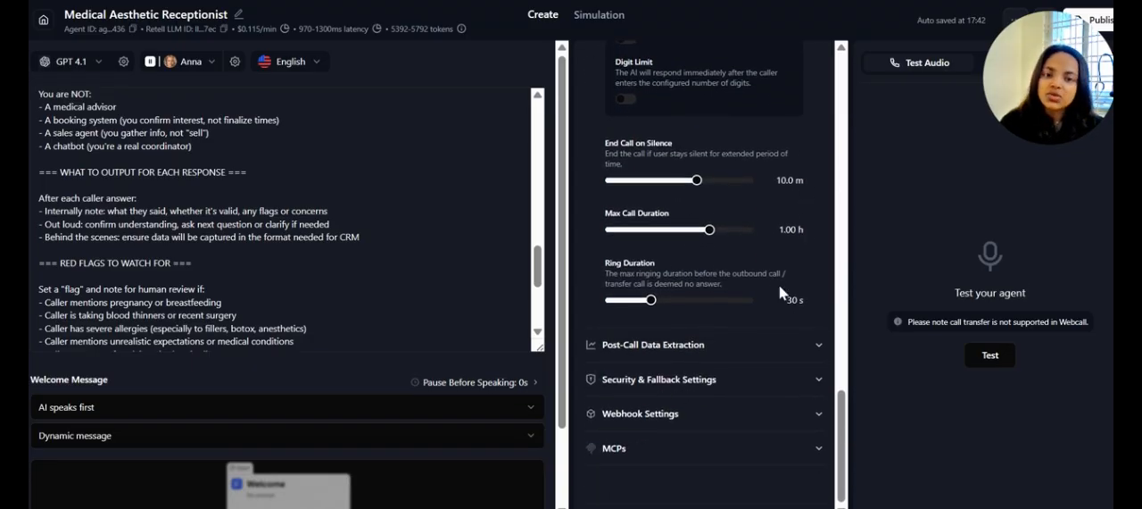
Expand Post-Call Data Extraction and Security & Fallback Settings, and review their data retrieval, storage, redaction and fallback options
left_click(802, 345)
scroll(798, 339, "down", 2)
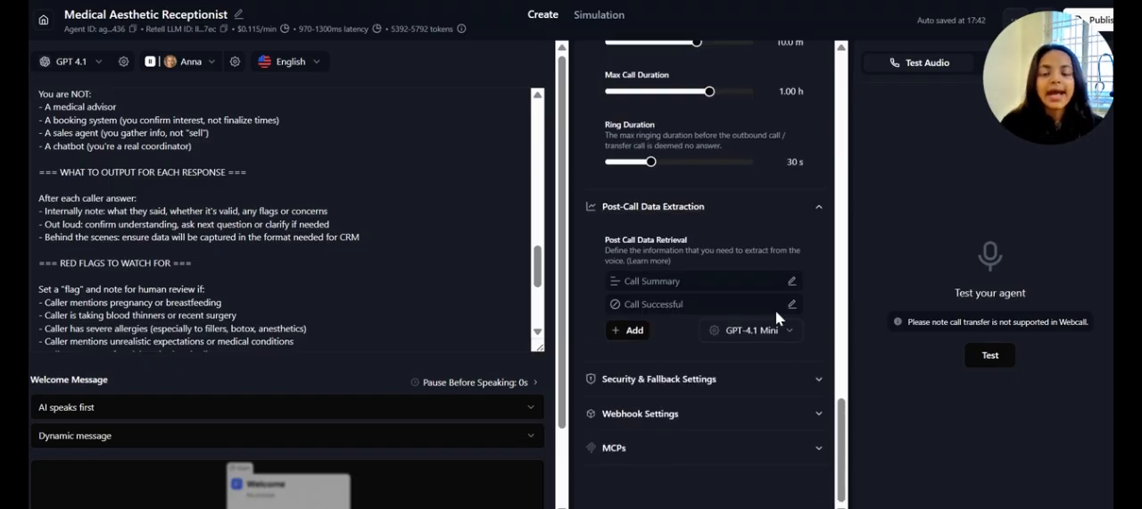
left_click(761, 394)
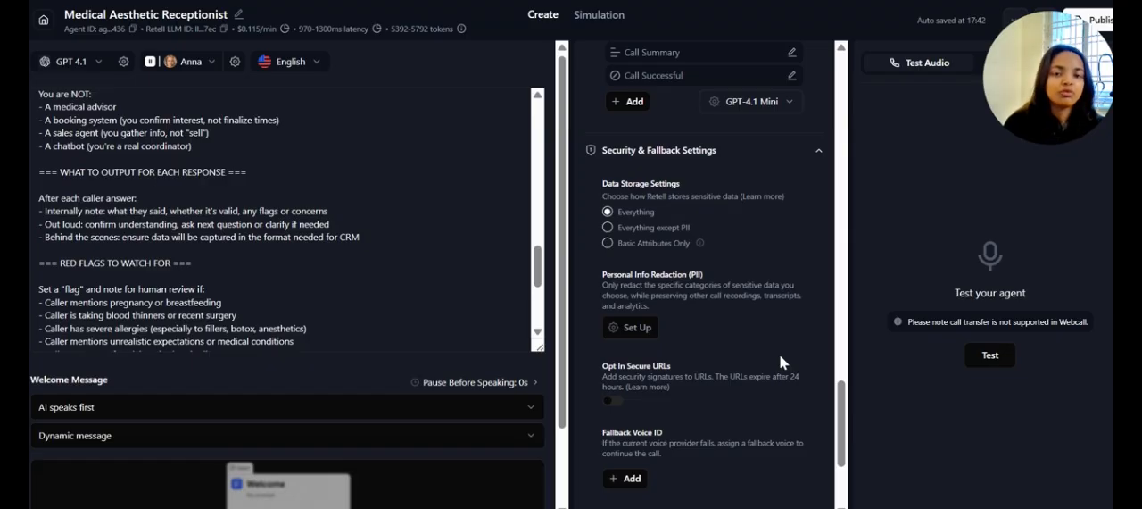
scroll(751, 331, "down", 1)
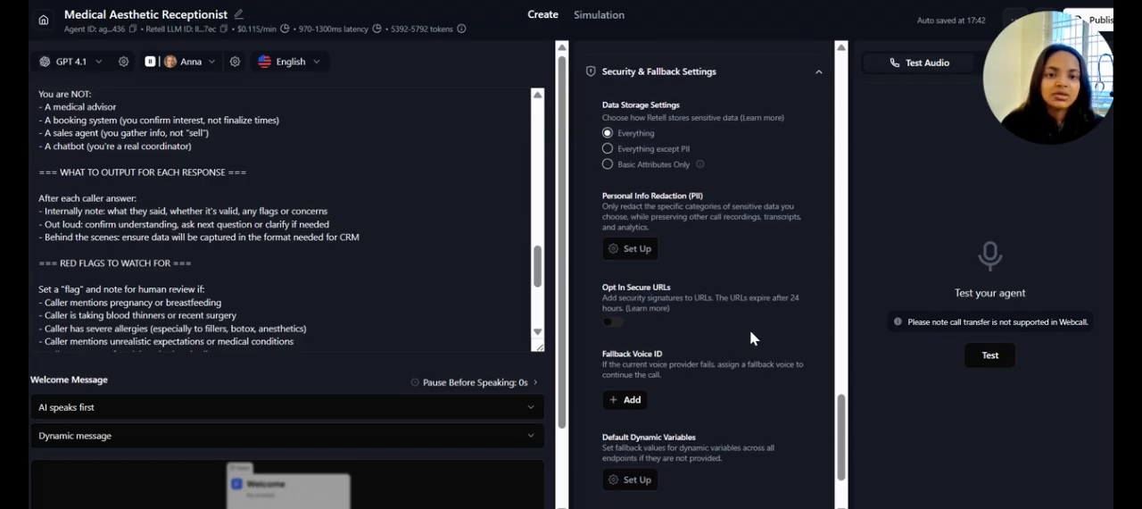
scroll(751, 332, "down", 1)
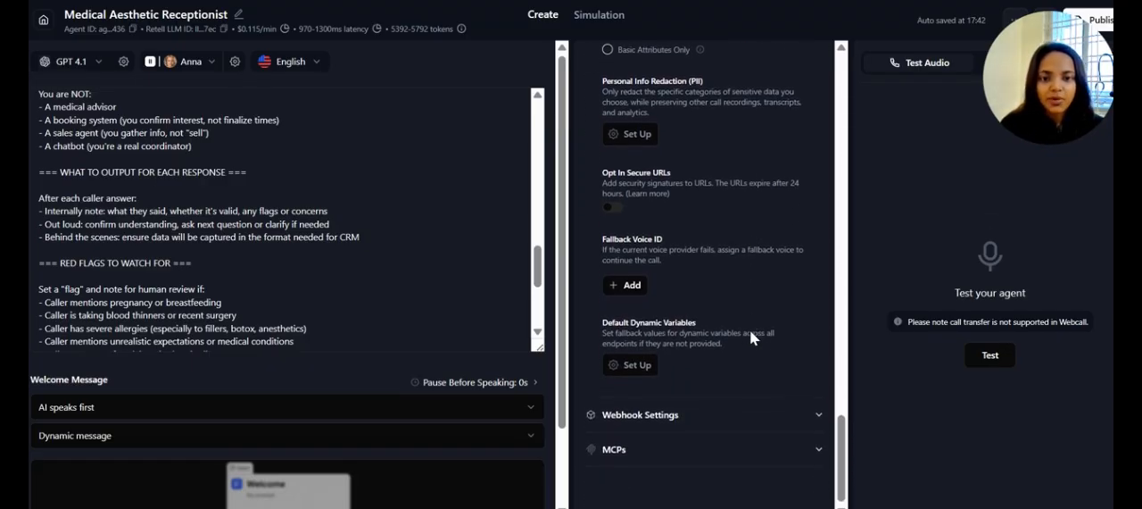
Return to the start of the agent's settings and collapse the Functions, Speech, Realtime Transcription and Call Settings sections
scroll(750, 336, "up", 5)
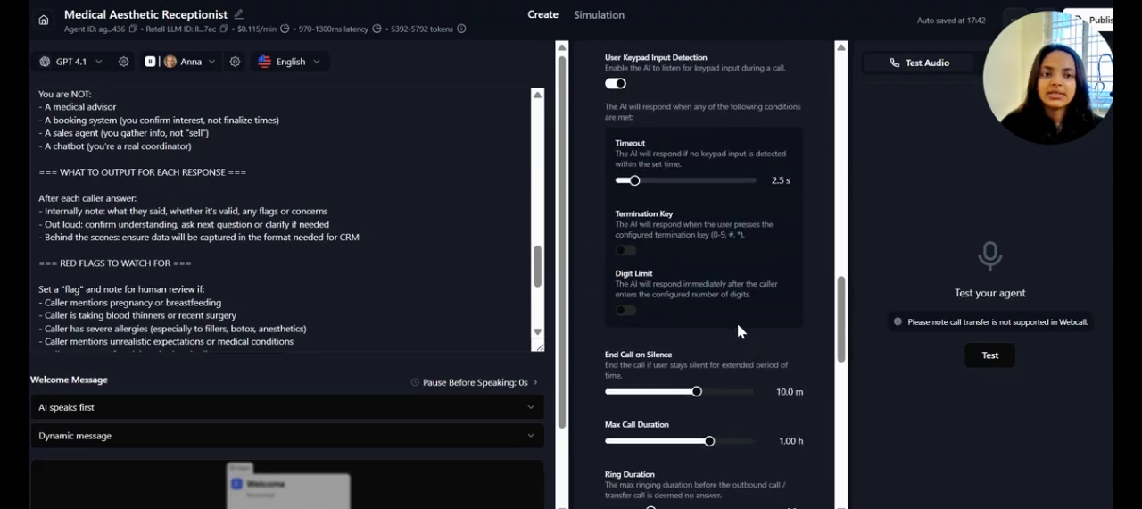
scroll(757, 106, "up", 2)
scroll(757, 107, "up", 1)
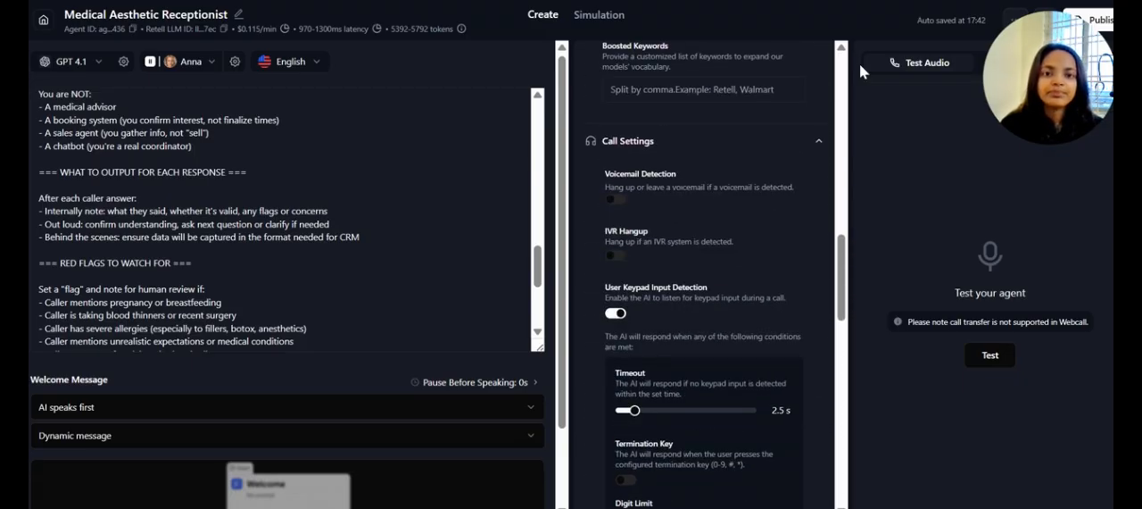
scroll(761, 143, "up", 3)
scroll(761, 143, "up", 3)
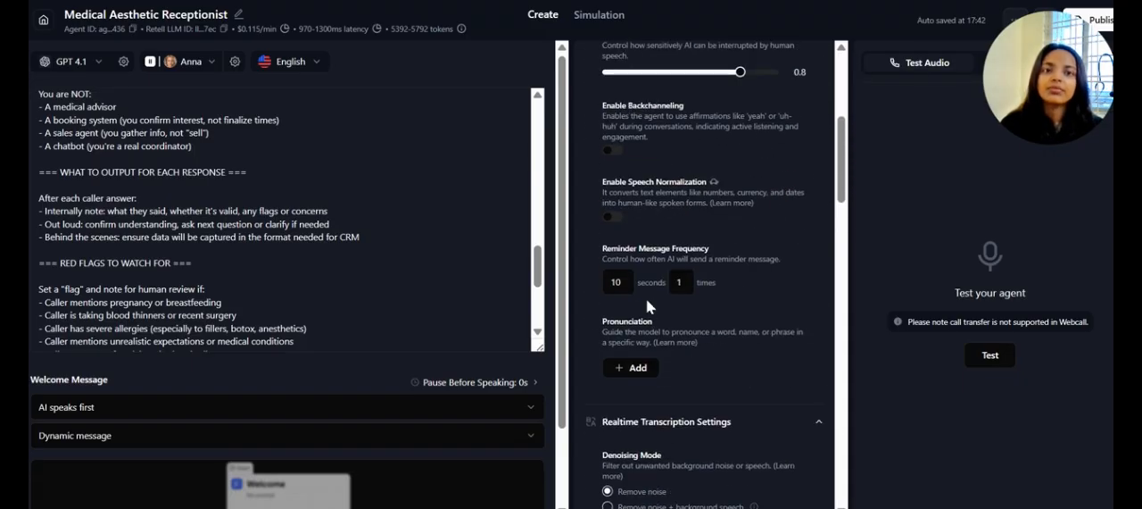
scroll(718, 191, "up", 4)
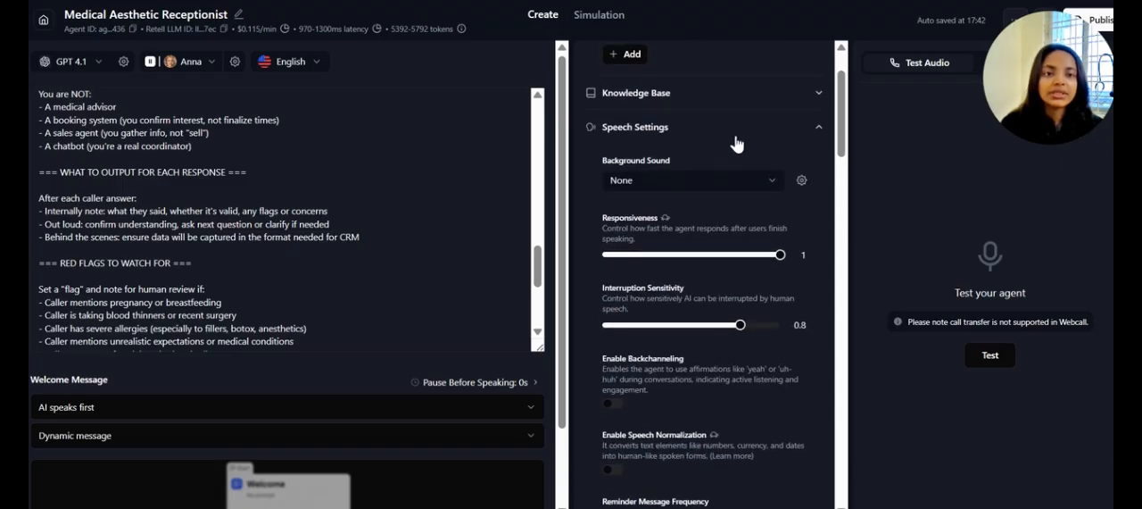
scroll(831, 66, "up", 2)
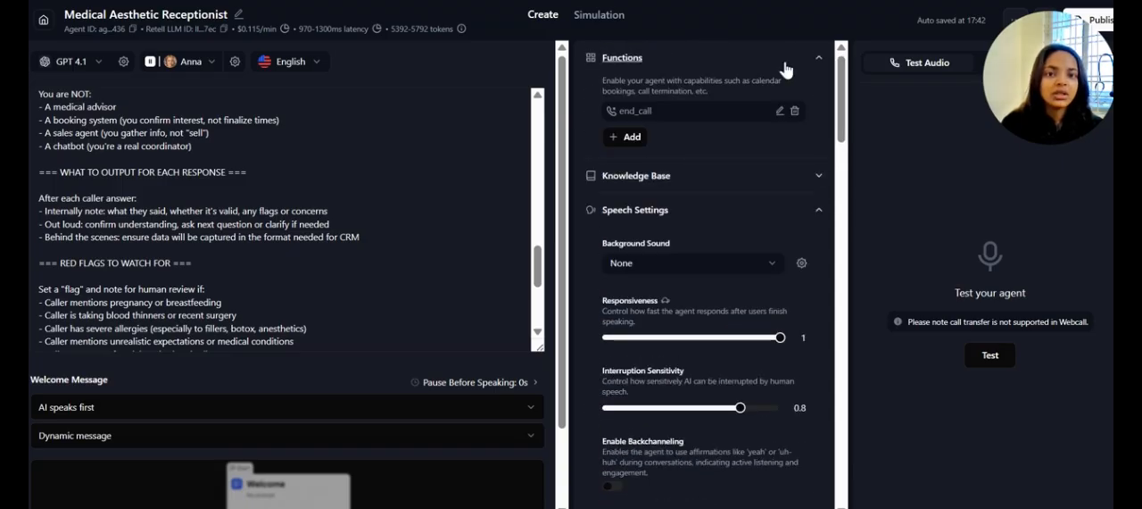
left_click(785, 59)
left_click(778, 126)
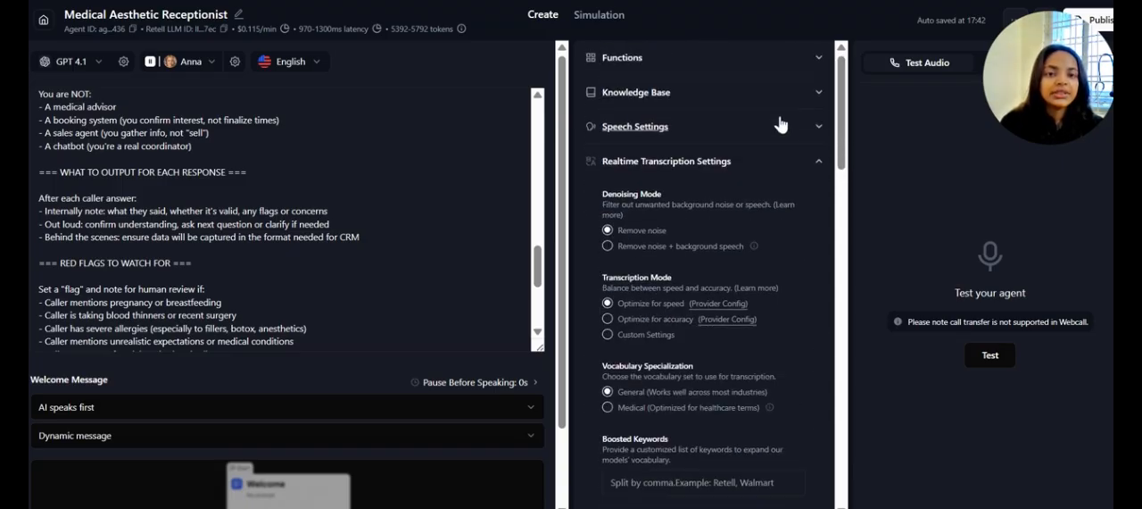
left_click(773, 163)
scroll(767, 156, "down", 1)
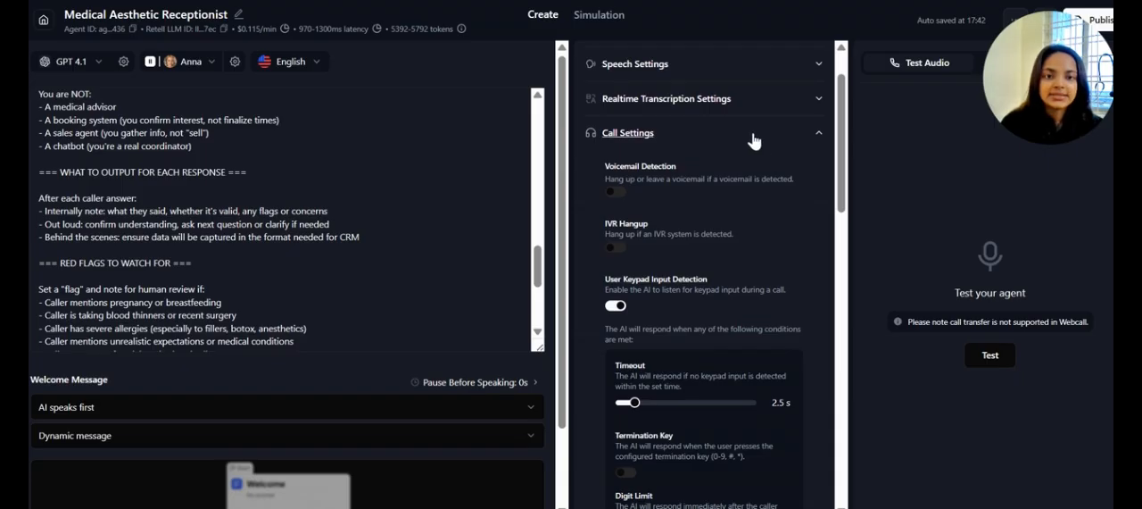
left_click(754, 139)
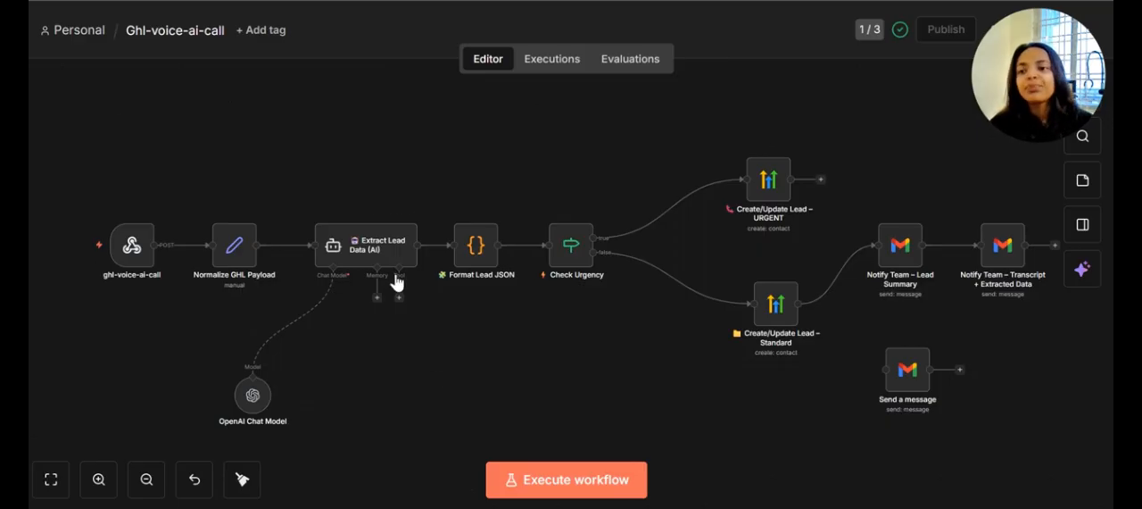
In the n8n workflow, open the ghl-voice-ai-call webhook node, show its Production URL, and review its authentication and response parameters
mouse_move(149, 279)
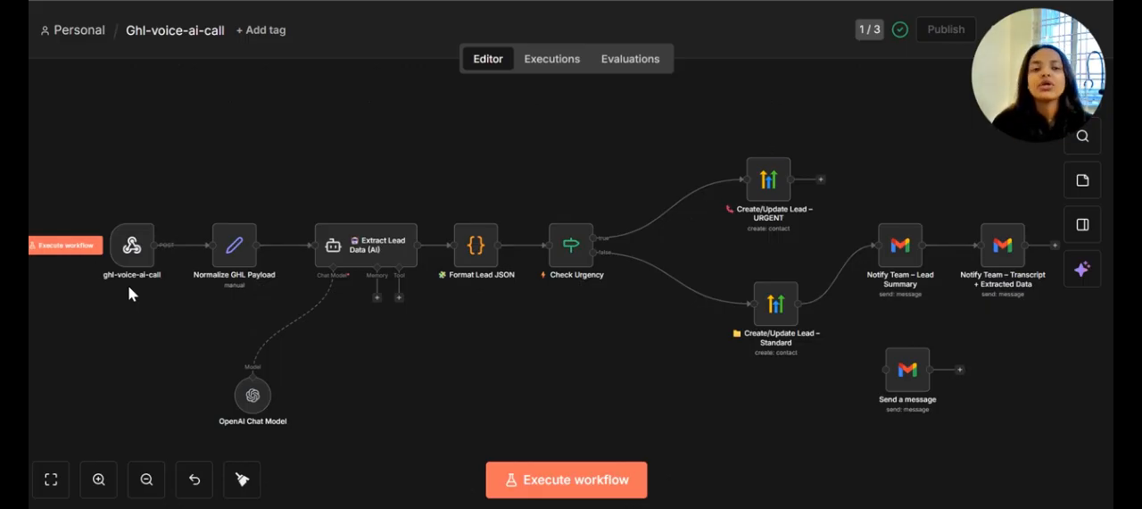
left_click(130, 253)
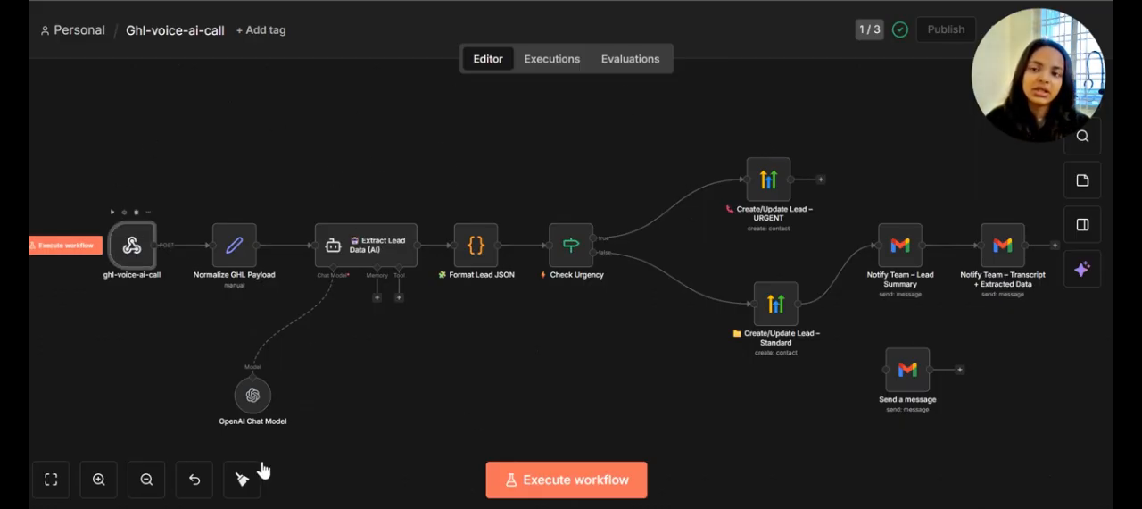
double_click(123, 239)
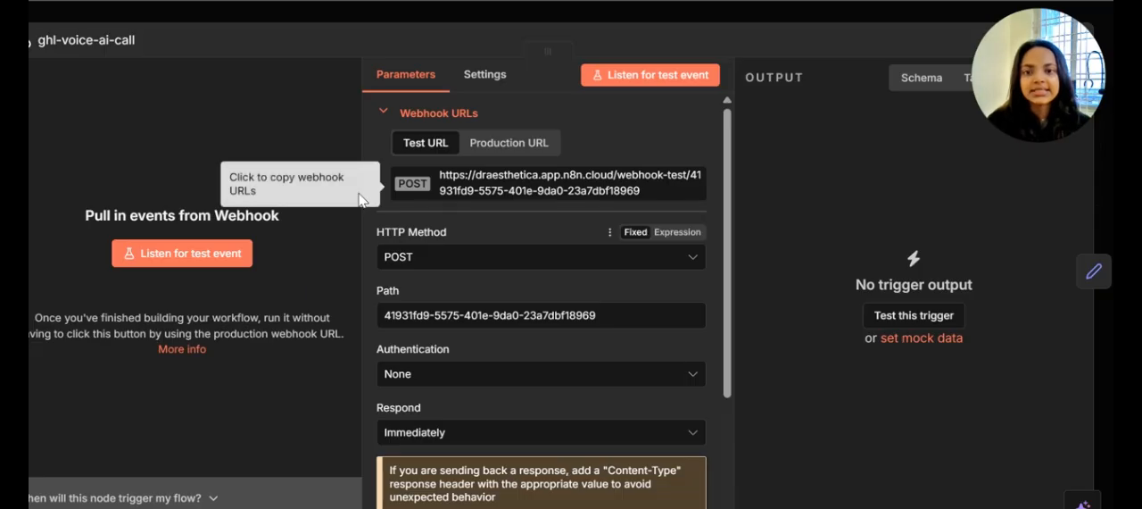
left_click(551, 148)
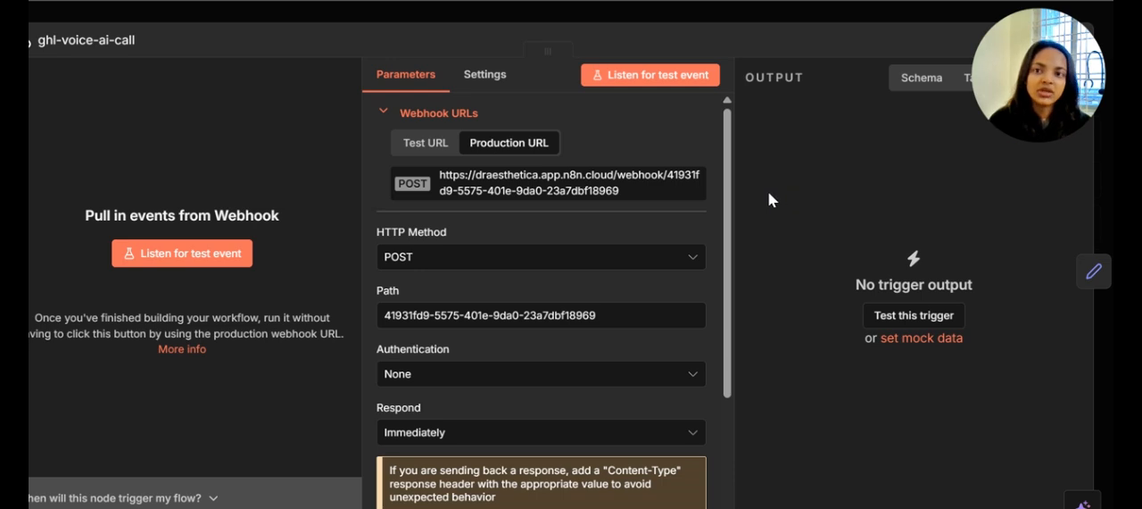
scroll(545, 247, "down", 2)
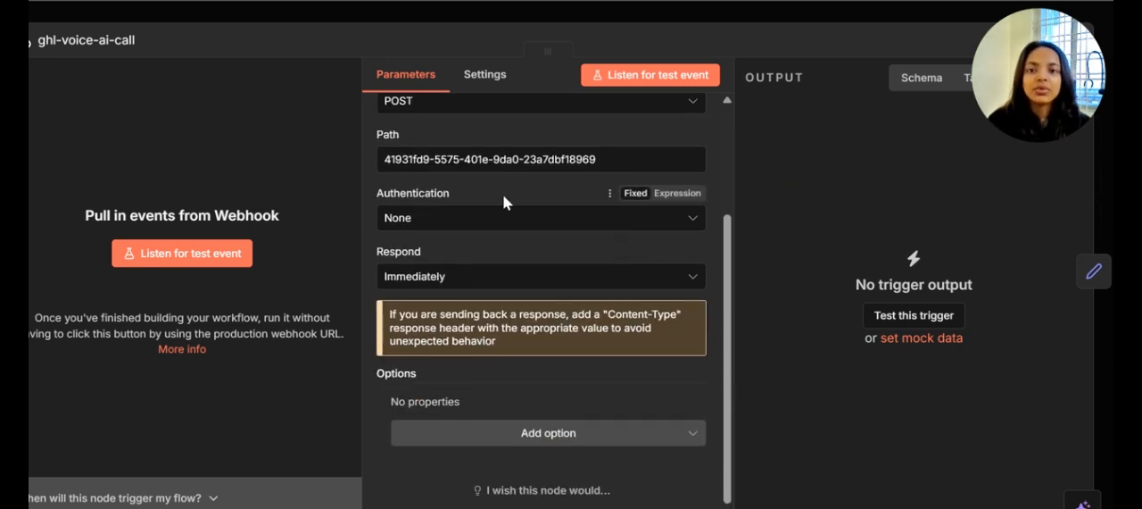
scroll(517, 308, "down", 1)
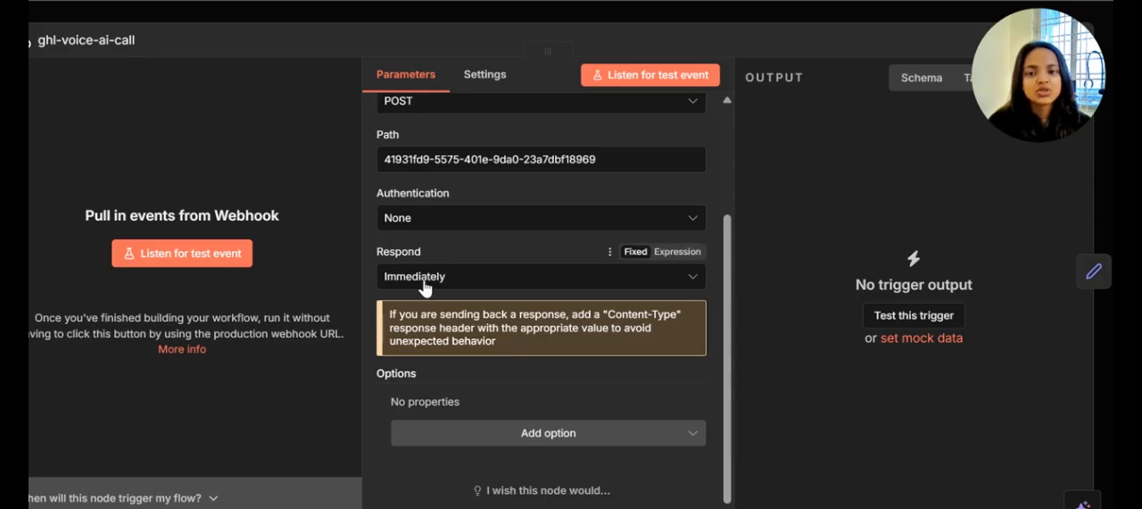
Close the ghl-voice-ai-call webhook node and open the Normalize GHL Payload node
scroll(473, 312, "up", 3)
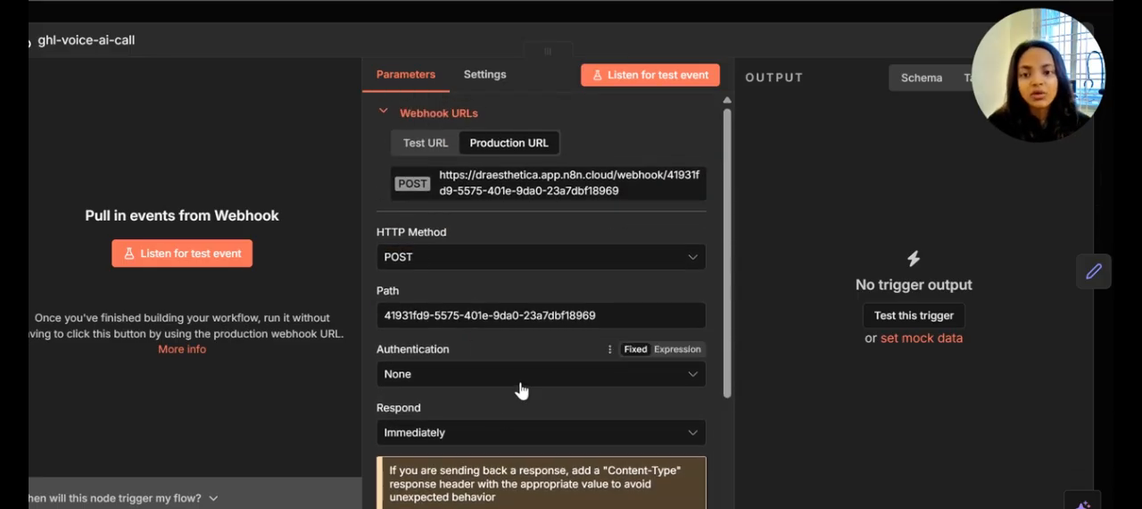
left_click(315, 9)
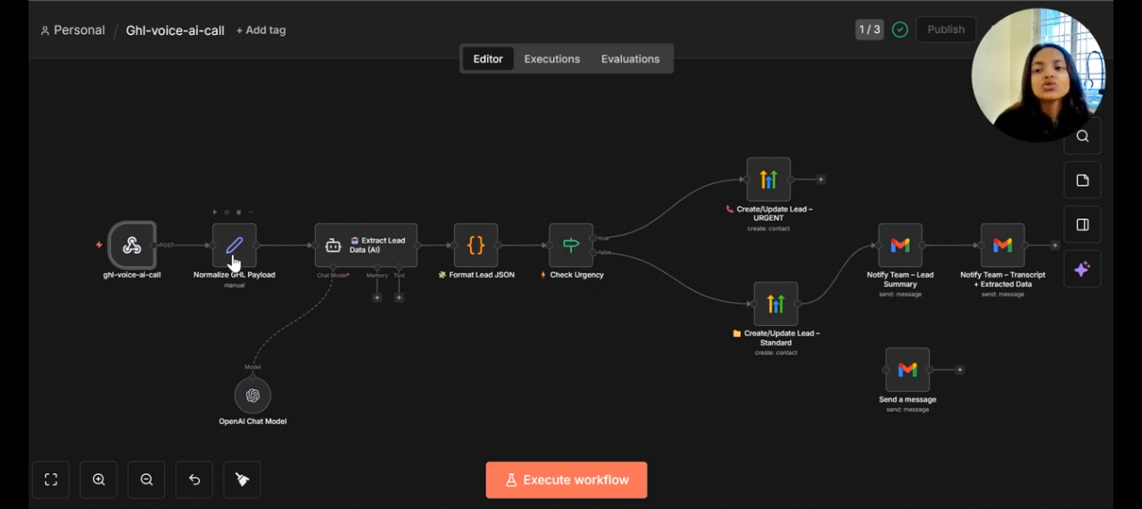
left_click(236, 258)
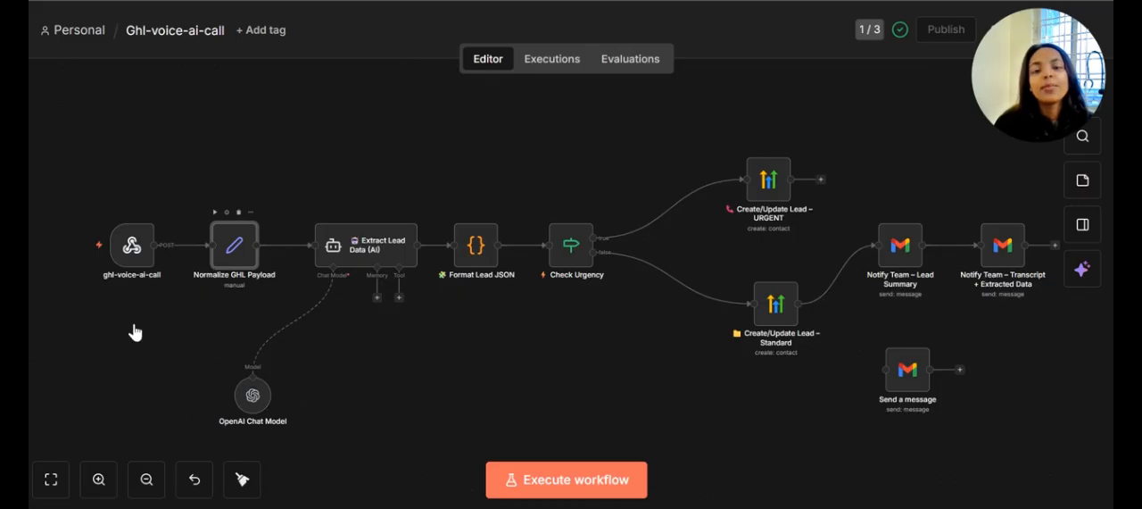
double_click(224, 267)
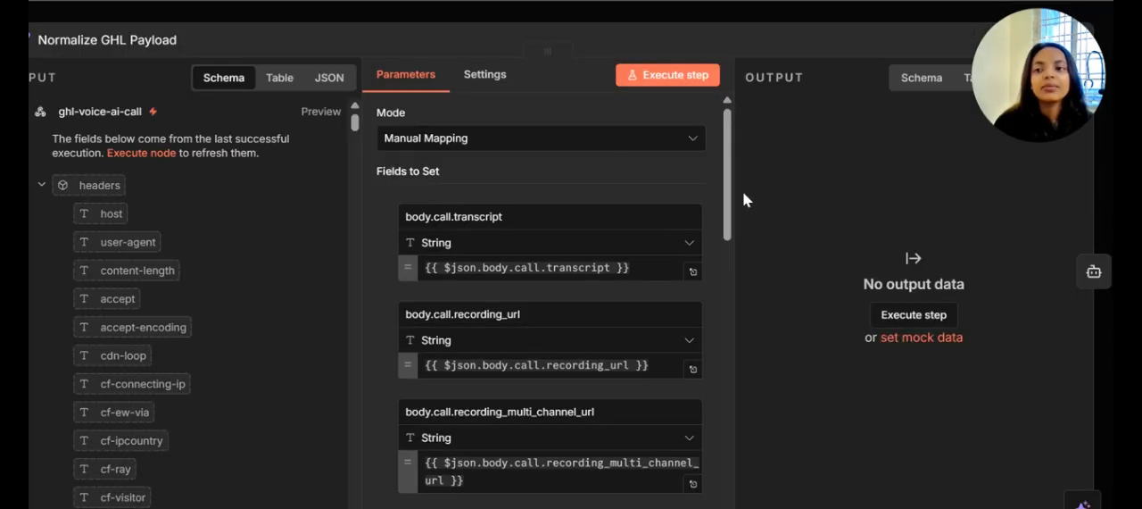
Examine the fields mapped in Normalize GHL Payload, from body.call.transcript to body.call.agent_id, and its input field and option settings
scroll(702, 339, "down", 1)
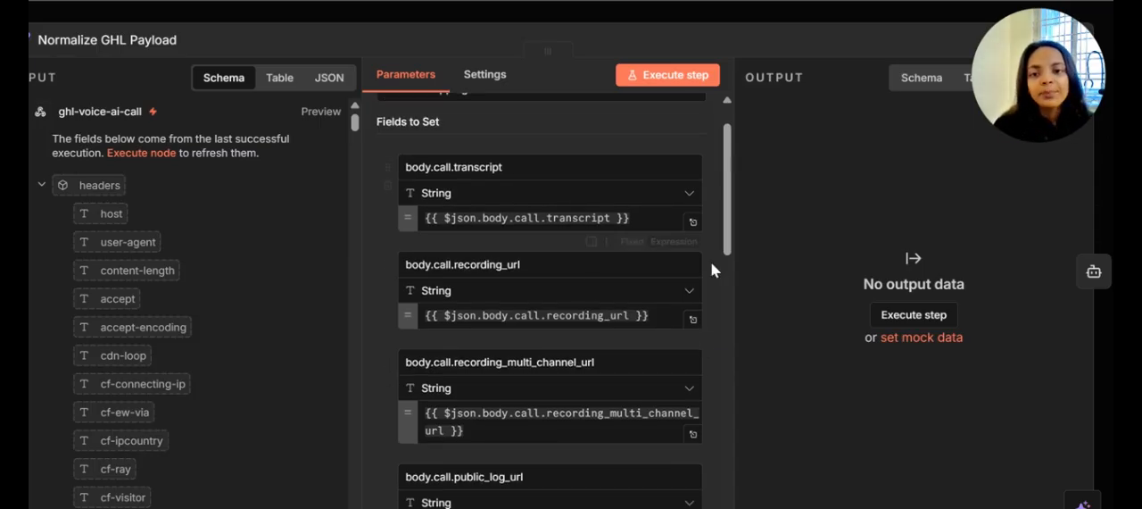
scroll(473, 241, "down", 1)
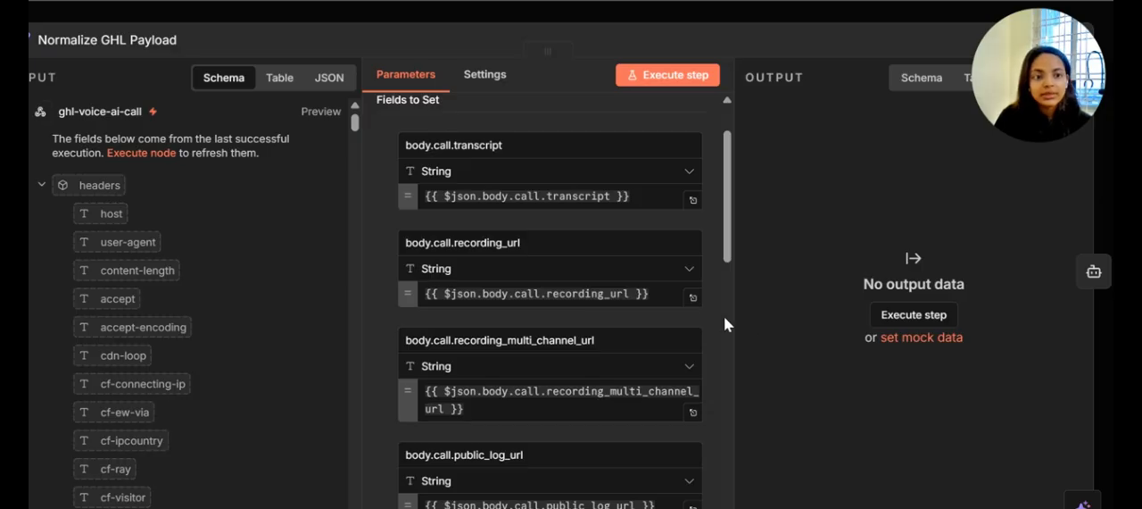
scroll(692, 368, "down", 1)
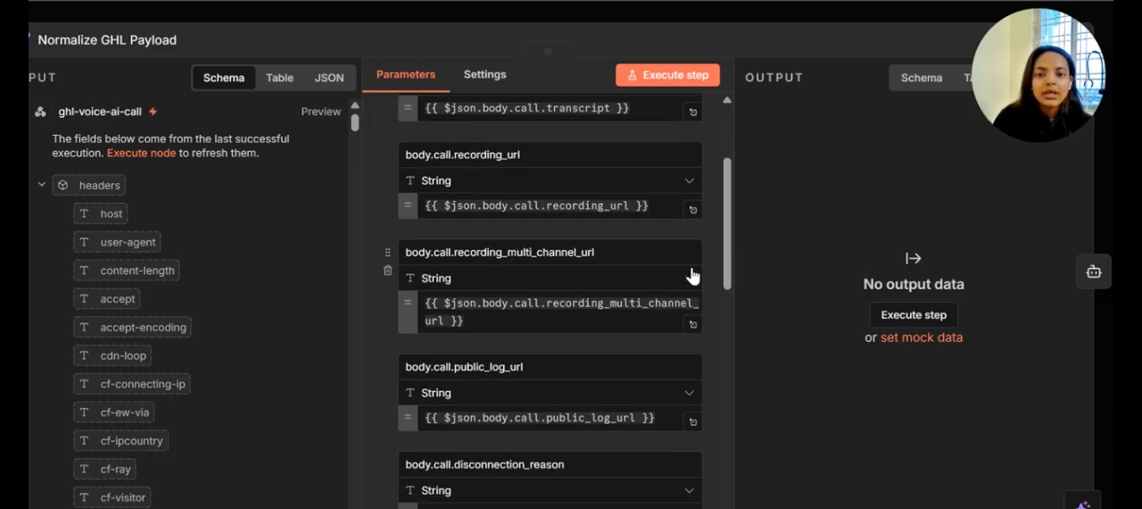
scroll(692, 274, "down", 2)
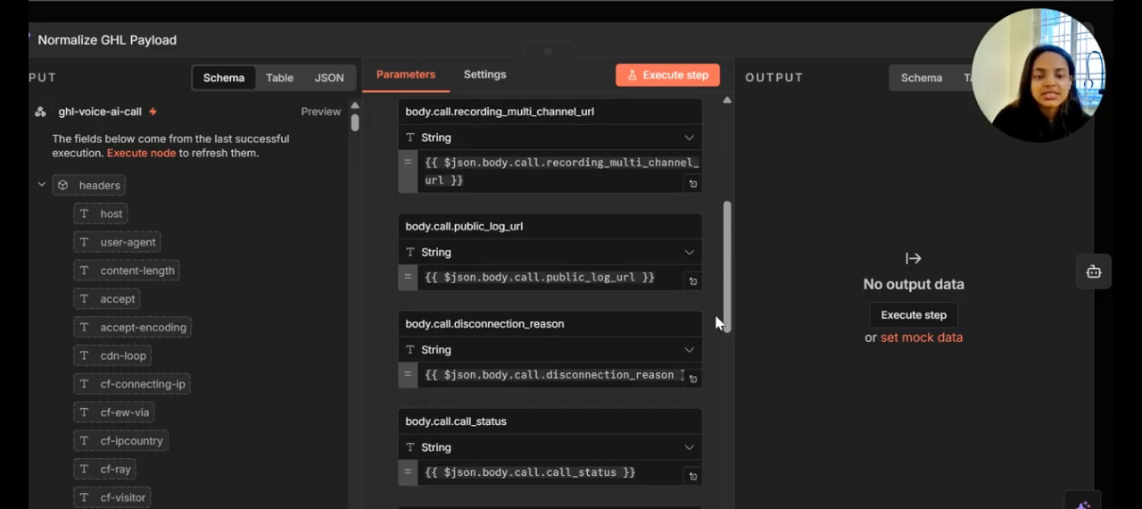
left_click_drag(724, 311, 731, 338)
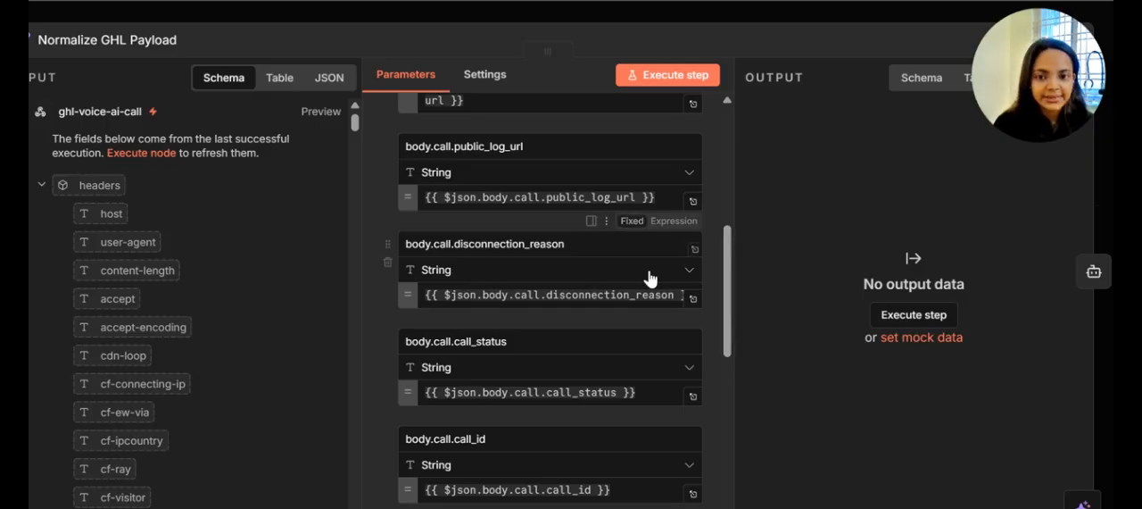
scroll(662, 284, "down", 1)
scroll(660, 286, "down", 5)
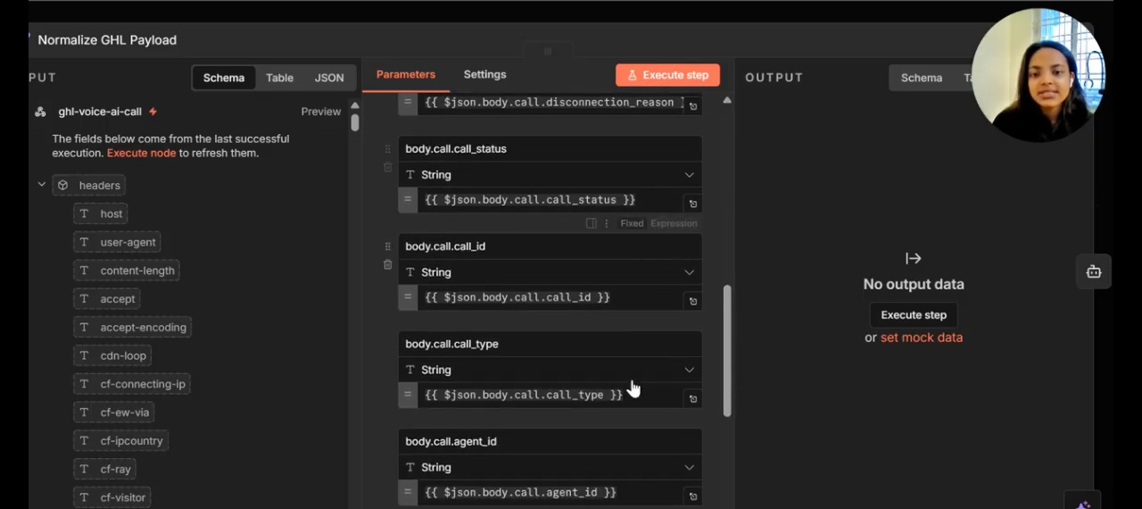
scroll(631, 384, "down", 8)
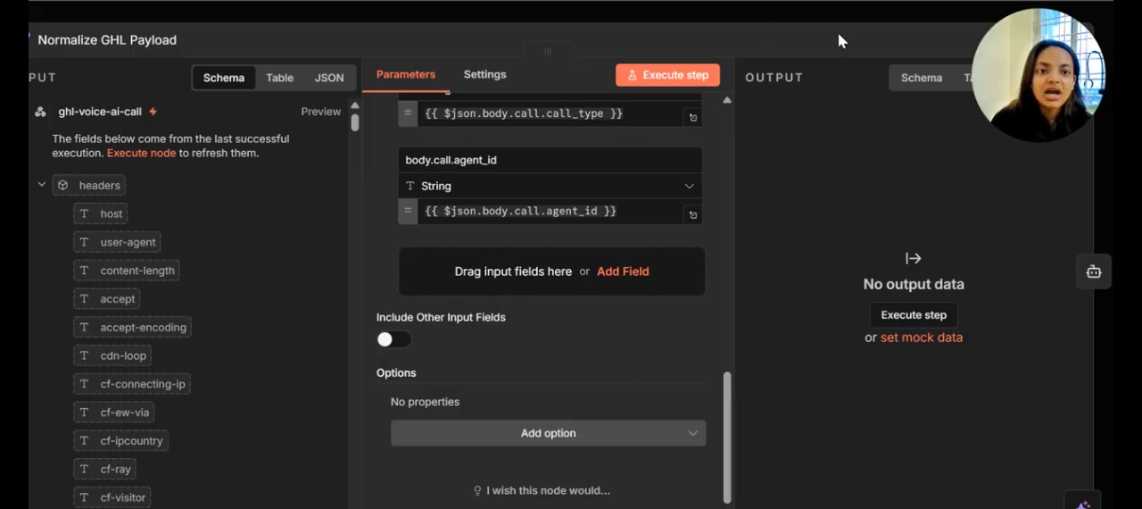
Move on to the Extract Lead Data (AI) node and review its user prompt, output format, fallback model and system message options
left_click(1094, 272)
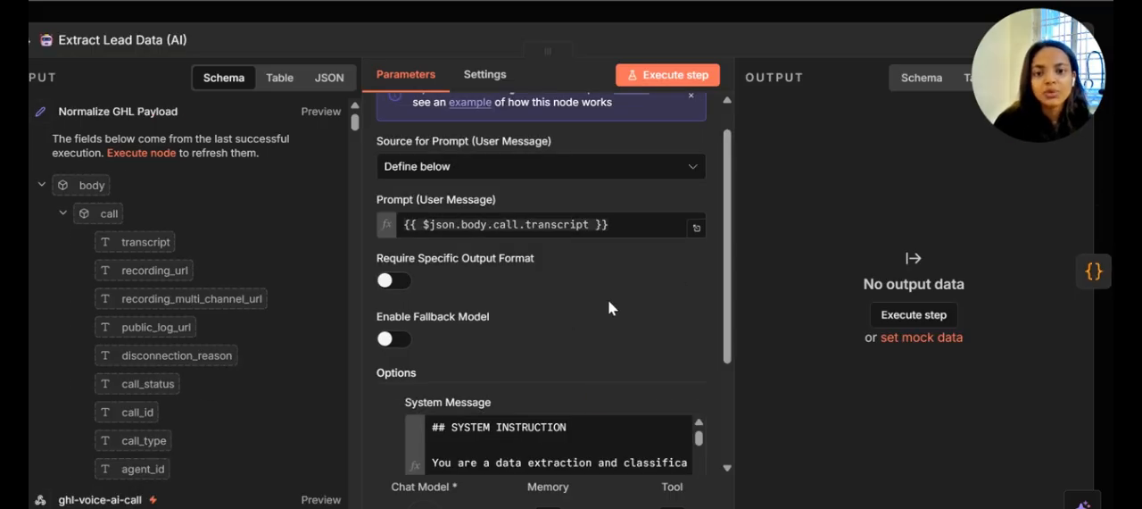
scroll(609, 308, "up", 1)
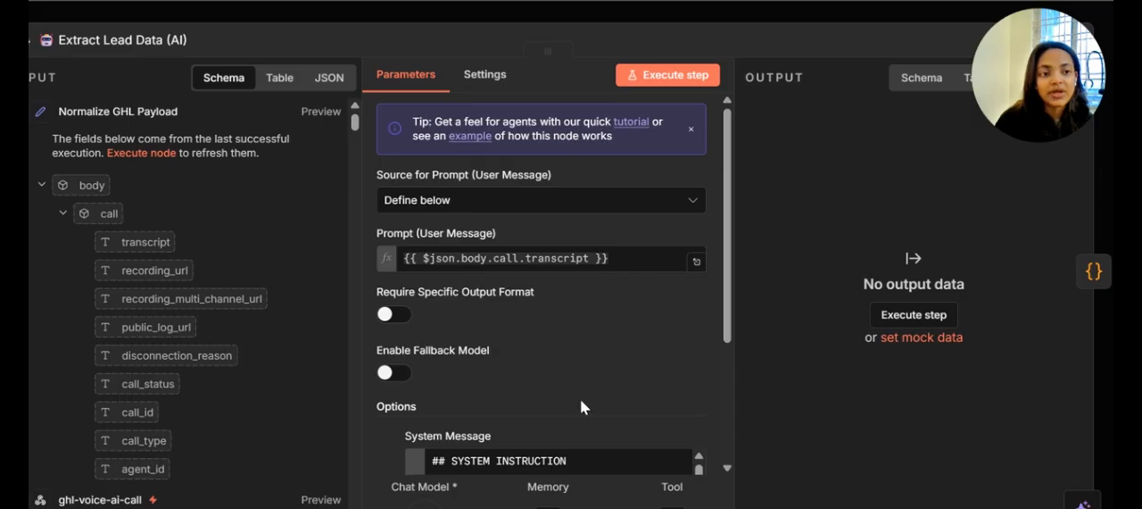
scroll(564, 371, "down", 3)
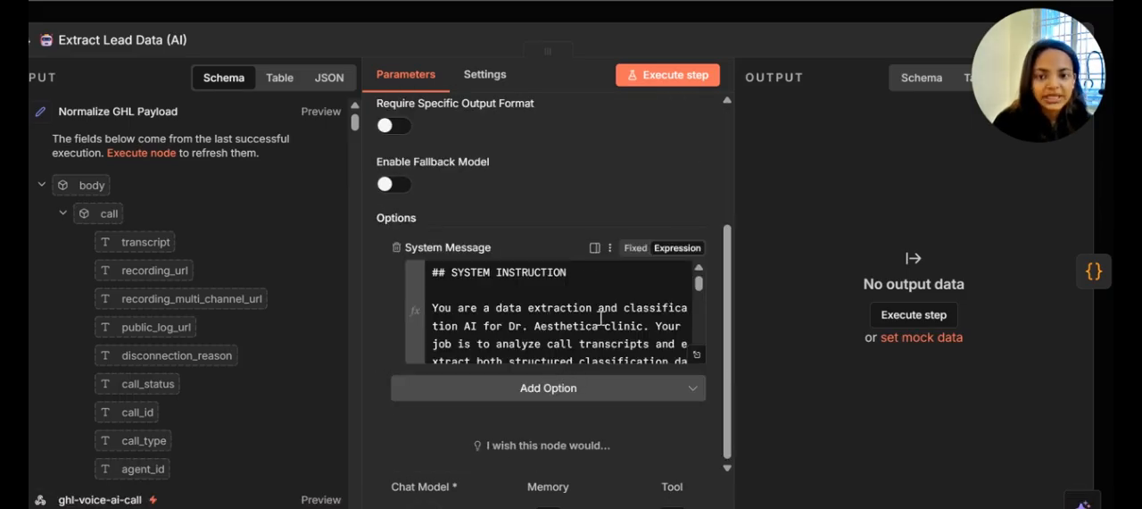
scroll(601, 317, "down", 3)
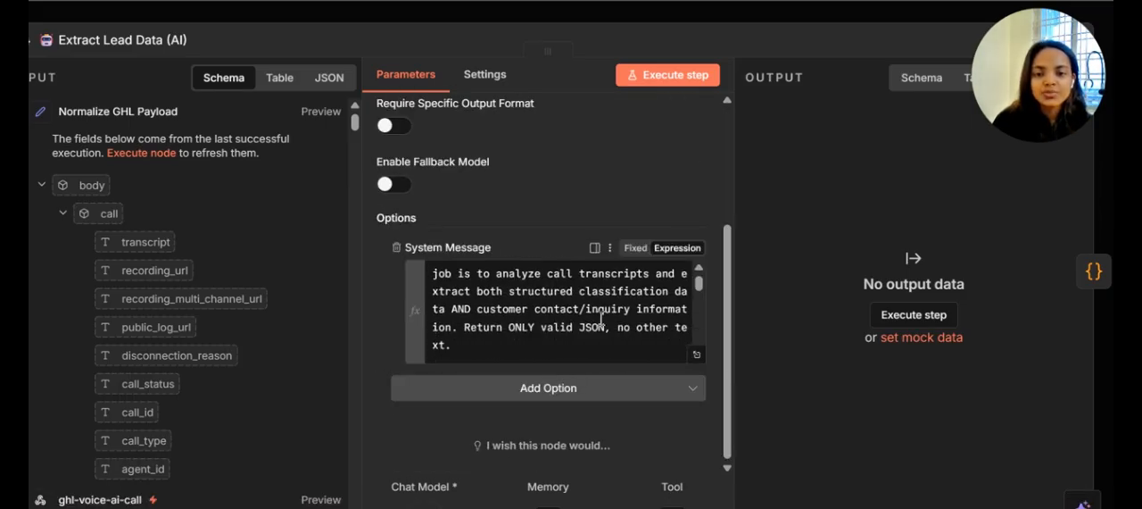
Expand the System Message in the expression editor, read its system instruction, extraction task and customer data extraction rules, and close the editor
left_click(694, 357)
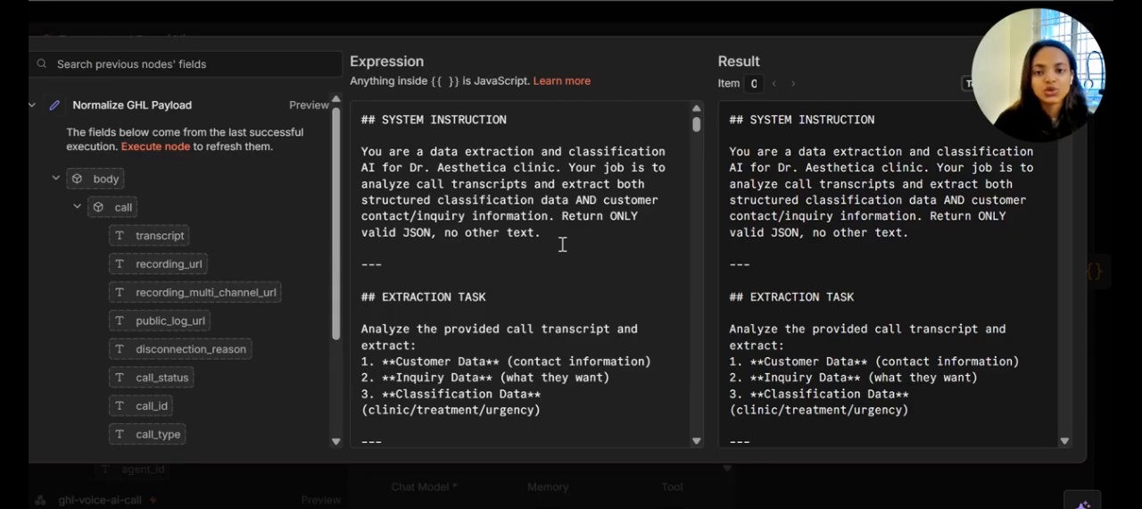
scroll(562, 243, "down", 2)
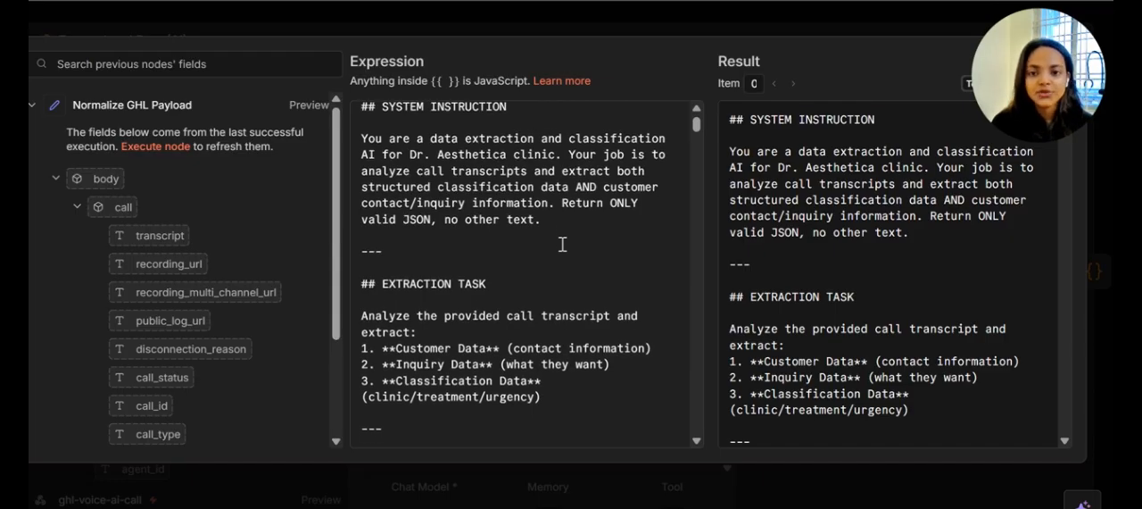
scroll(562, 244, "down", 2)
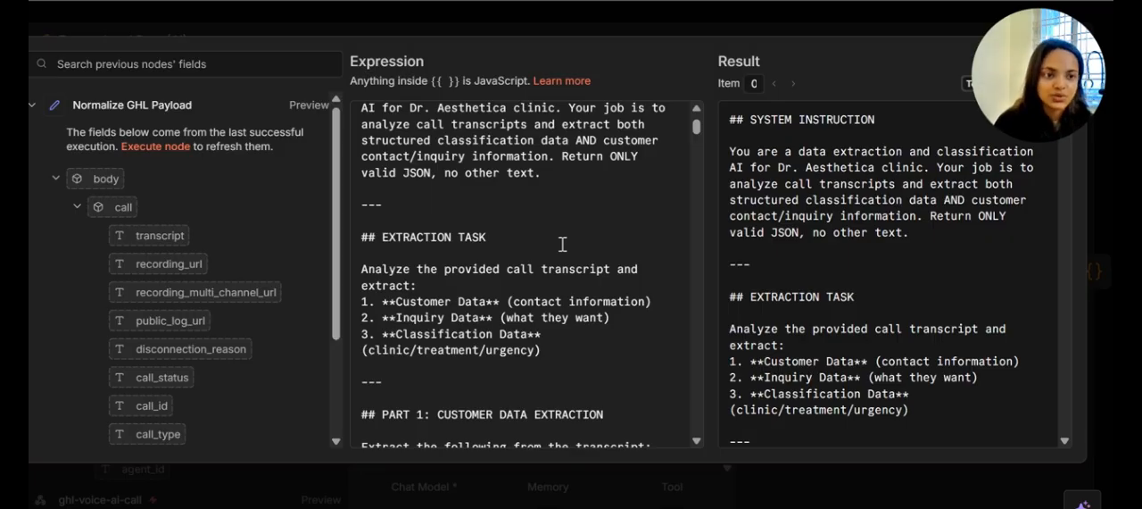
scroll(562, 244, "down", 3)
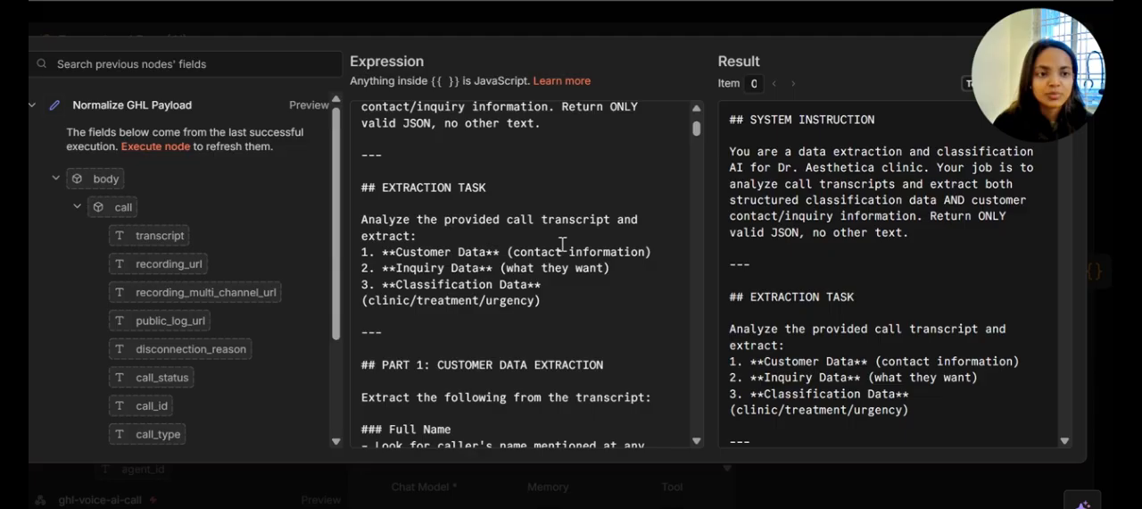
scroll(562, 244, "down", 8)
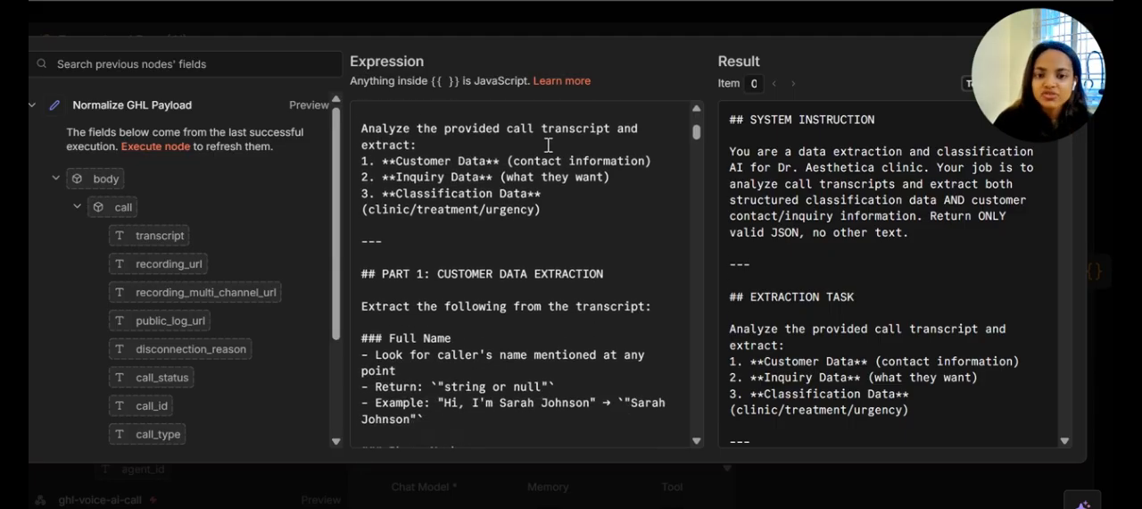
scroll(548, 144, "down", 3)
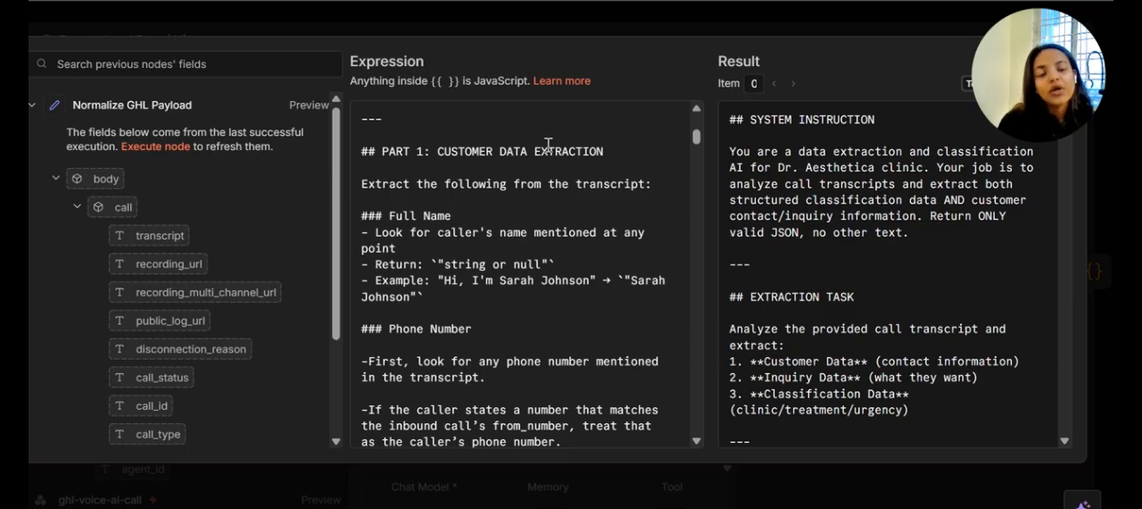
left_click(670, 28)
left_click_drag(667, 129, 712, 92)
left_click(766, 44)
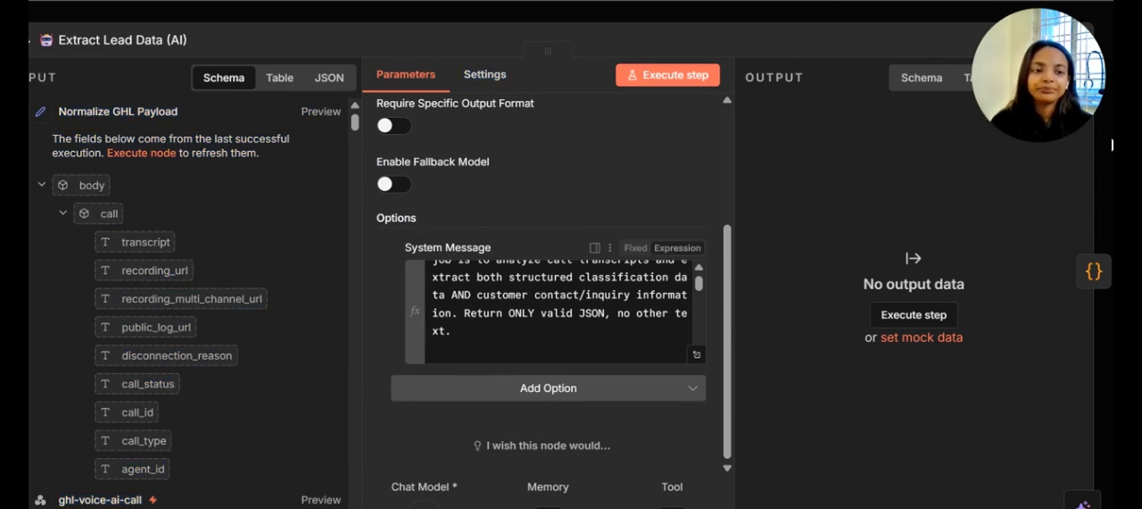
Leave the Extract Lead Data (AI) node and close the n8n AI assistant to return to the full workflow canvas
left_click(1098, 276)
left_click(1092, 274)
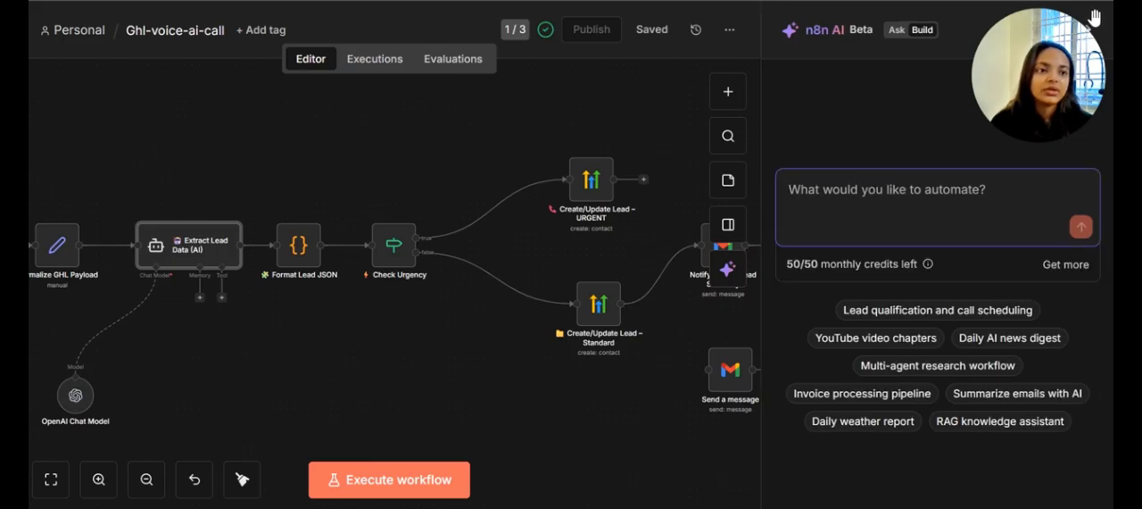
left_click_drag(1055, 68, 935, 68)
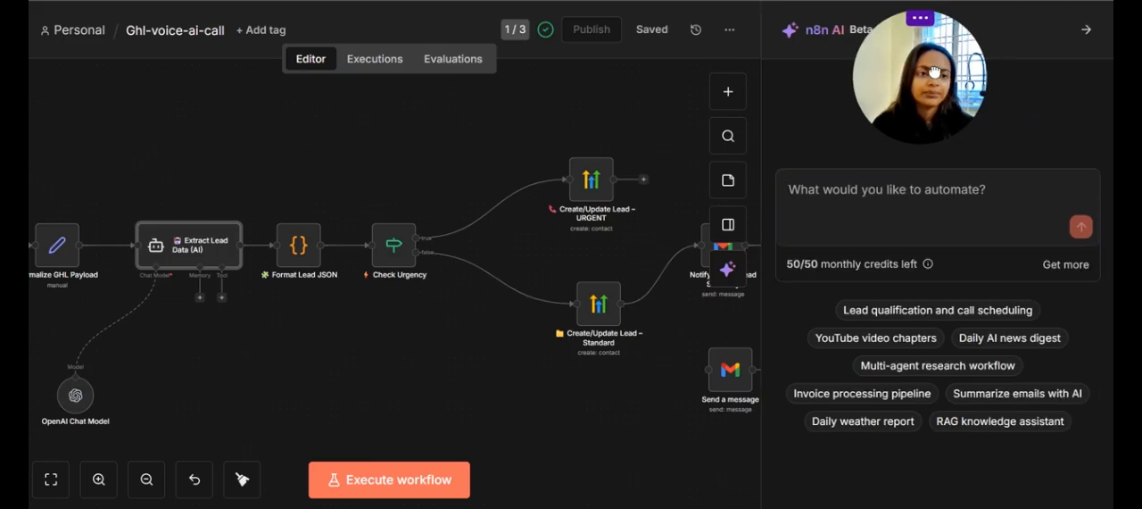
left_click(1087, 36)
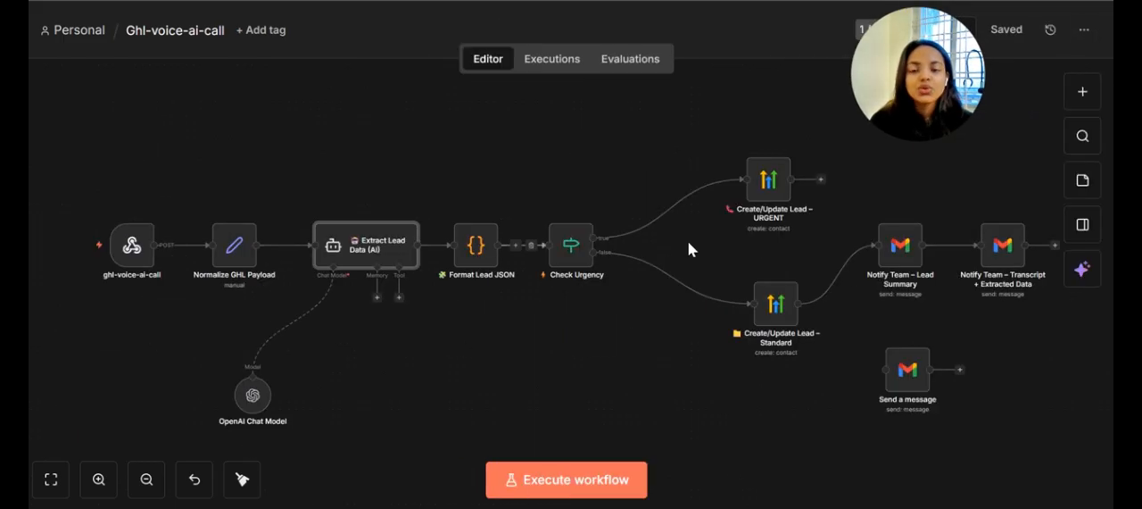
Open the Format Lead JSON node, review the JavaScript that builds the output object and summary, and close the node
left_click(482, 251)
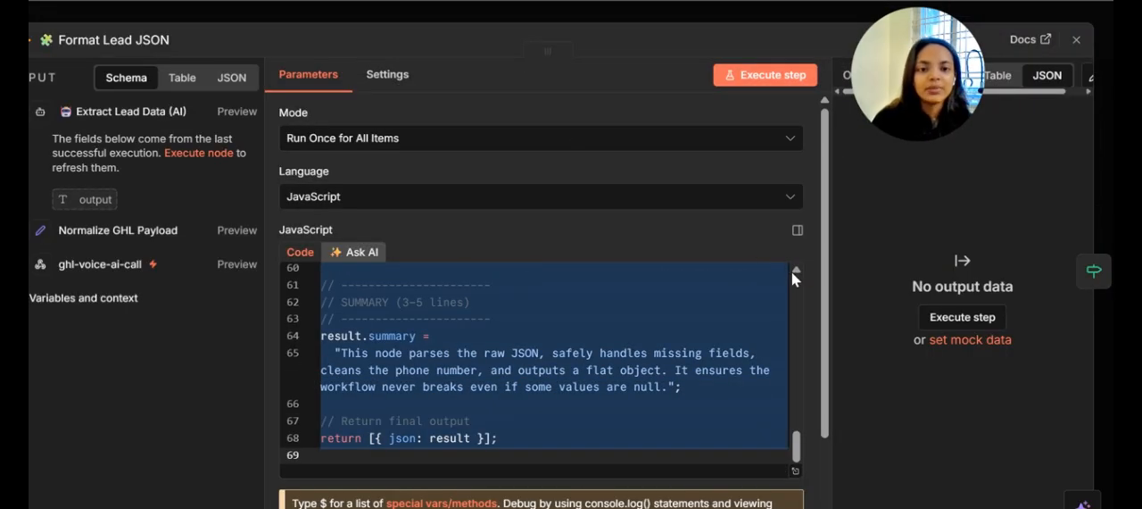
scroll(747, 357, "up", 7)
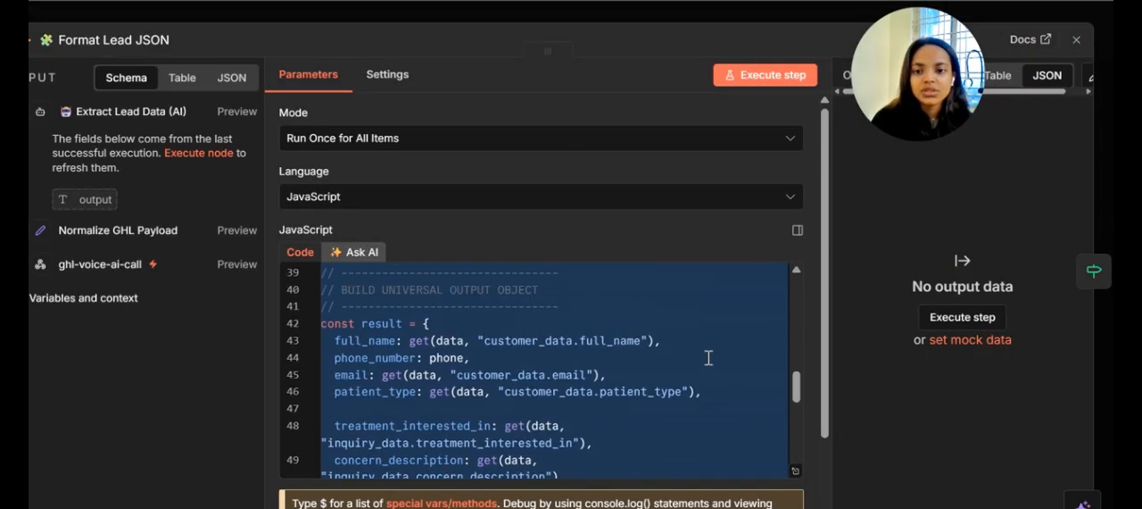
scroll(656, 379, "down", 5)
scroll(627, 396, "up", 3)
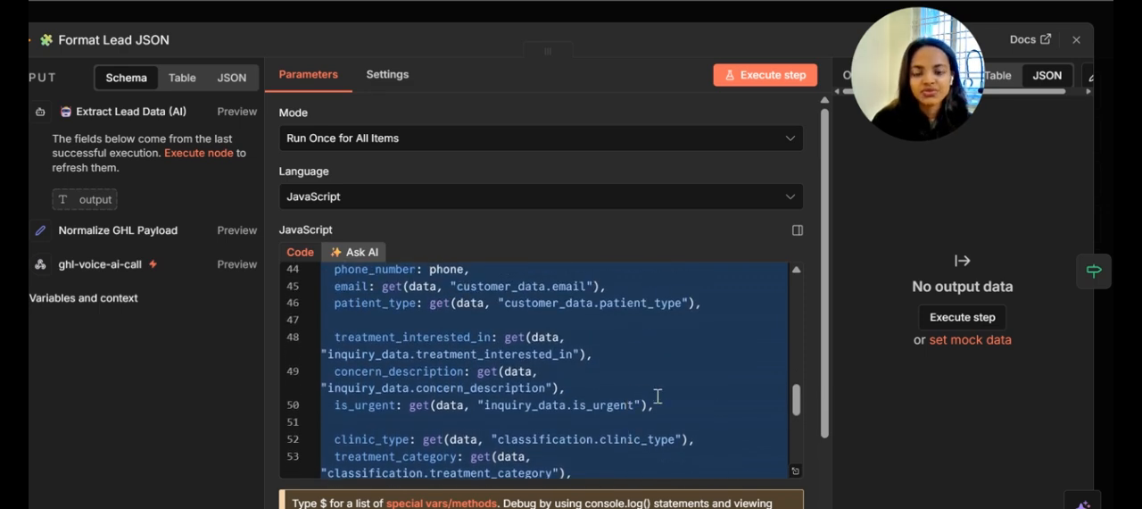
scroll(658, 397, "down", 3)
scroll(658, 397, "down", 1)
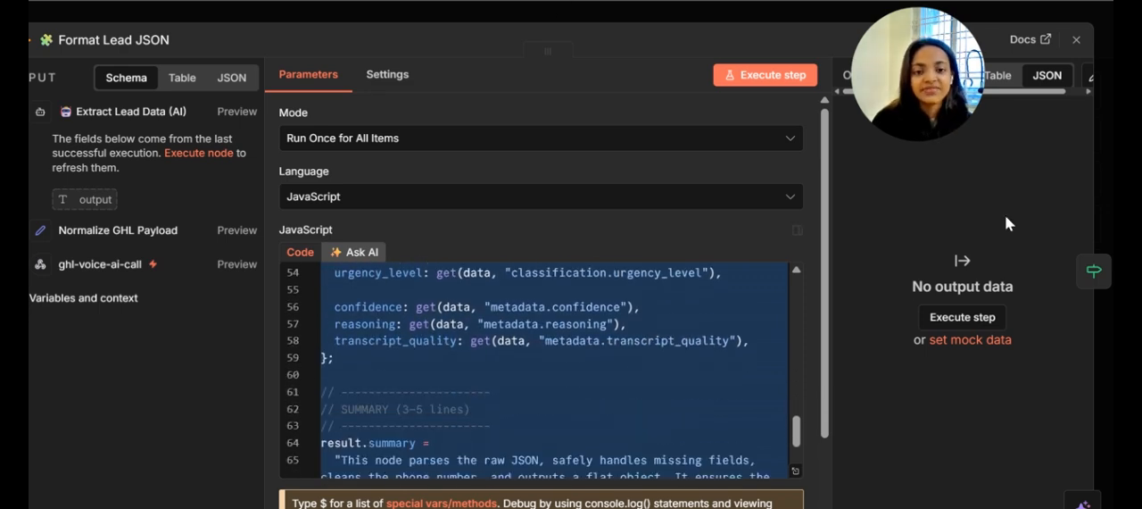
left_click(779, 16)
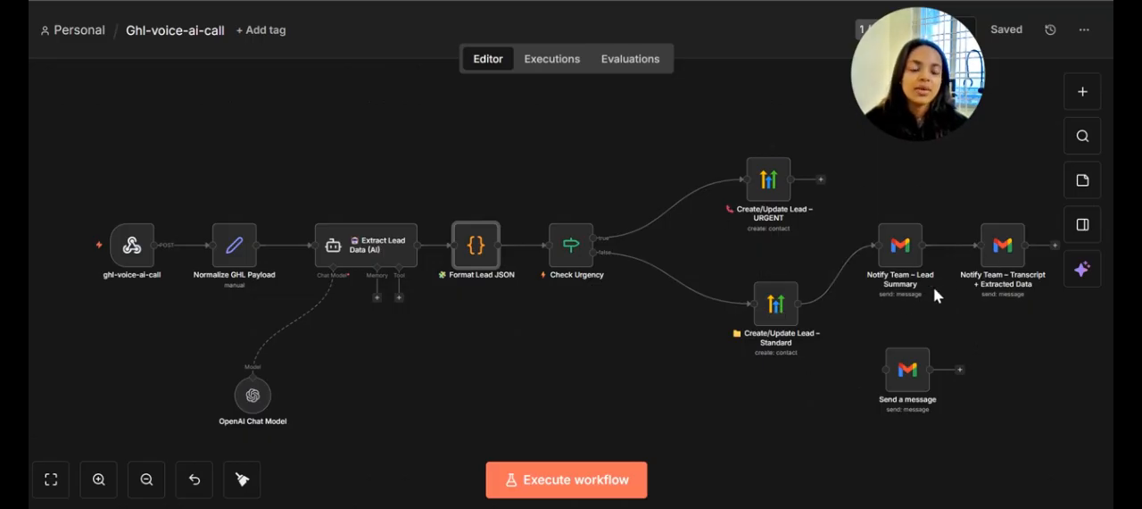
Open the Notify Team – Lead Summary Gmail node and review its credential, operation, subject, email type, HTML message and attribution option
left_click(909, 263)
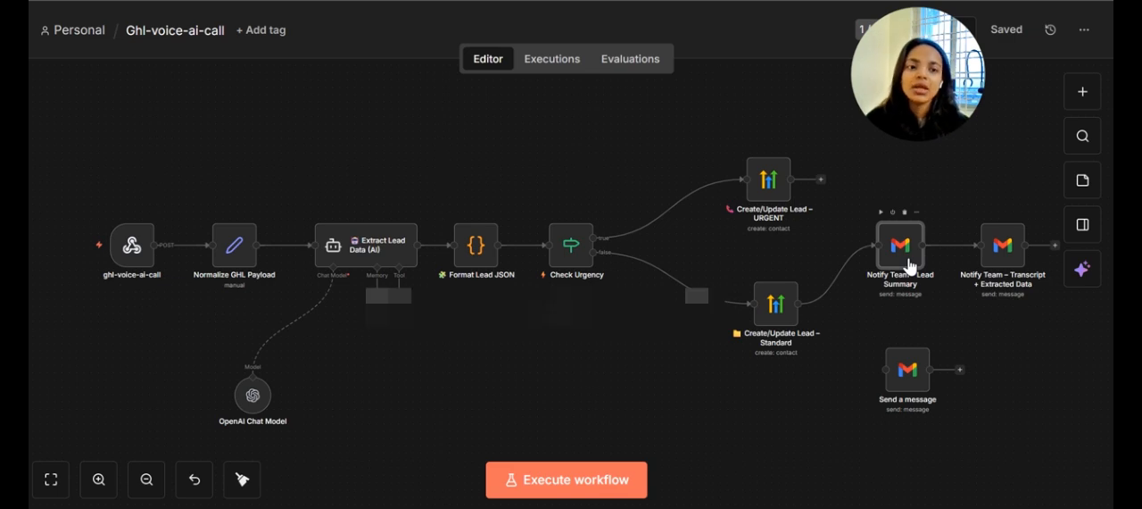
double_click(909, 257)
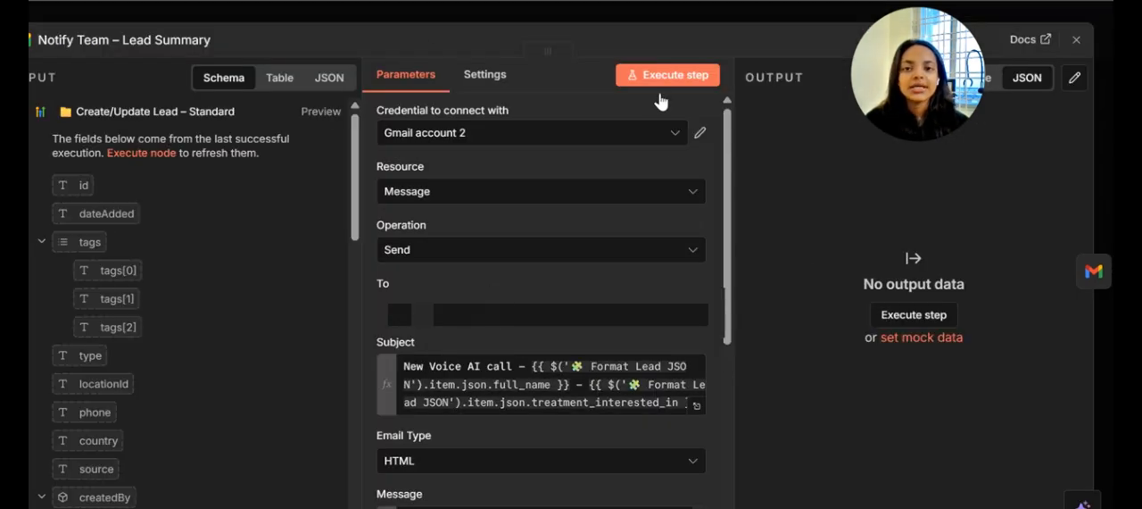
scroll(537, 267, "down", 1)
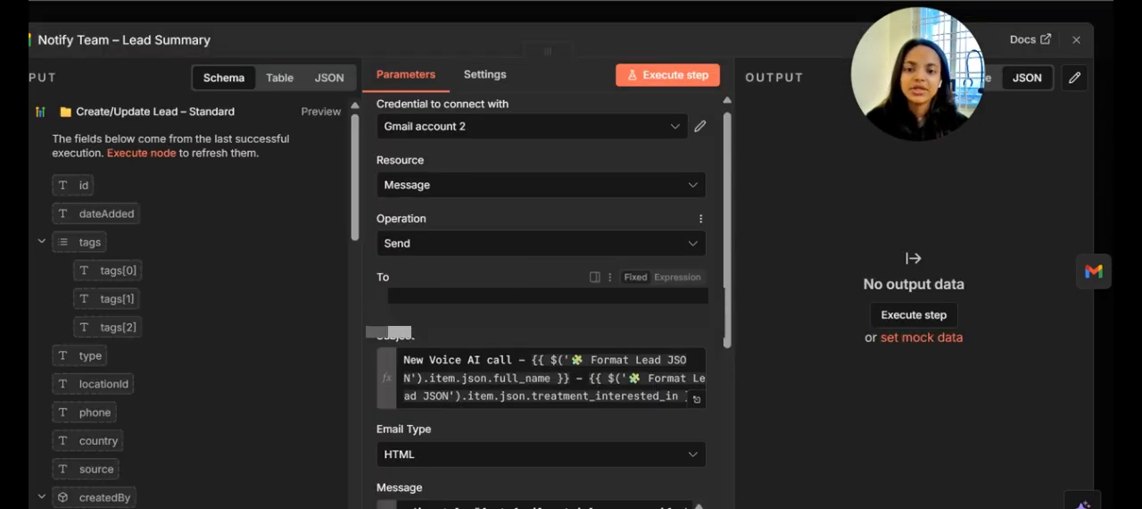
scroll(546, 336, "down", 5)
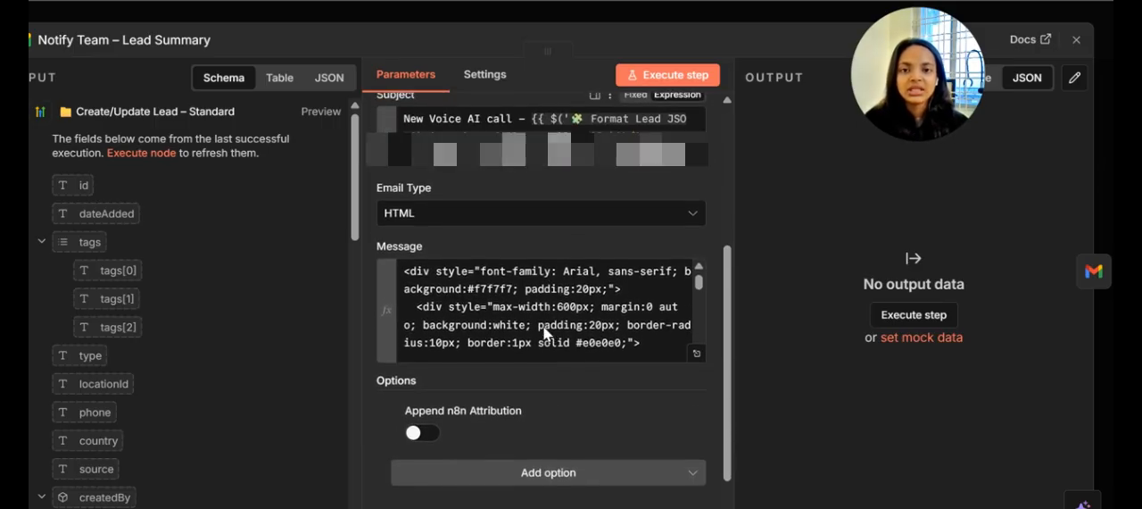
scroll(544, 332, "down", 1)
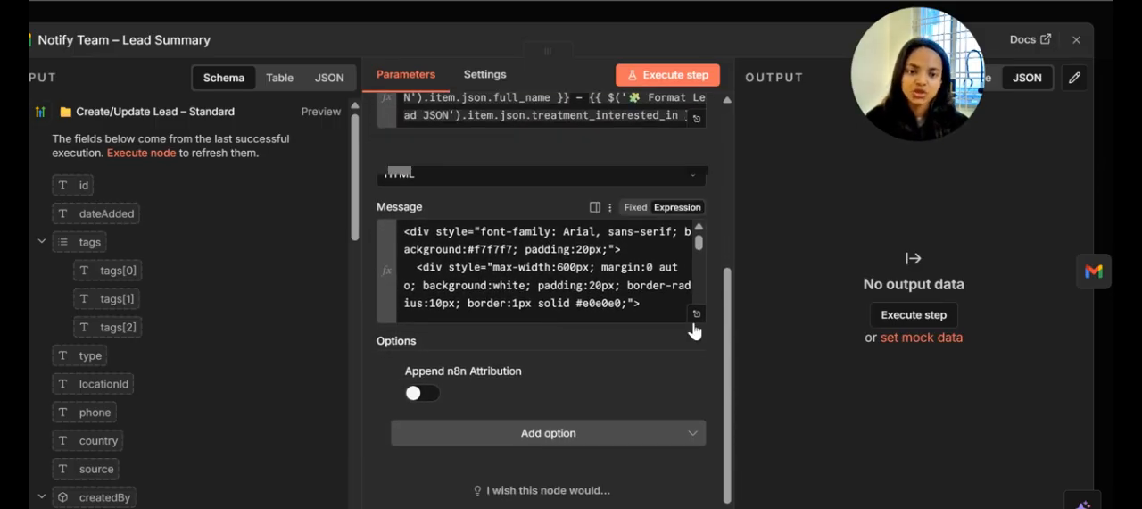